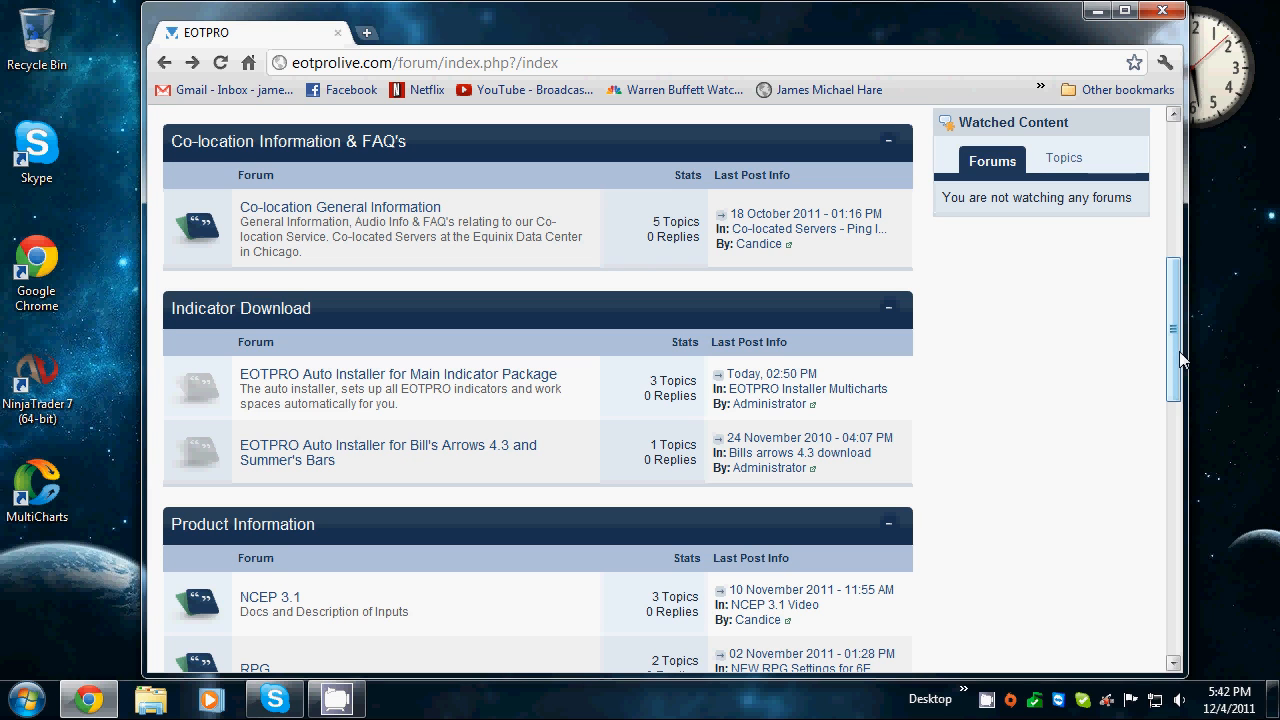
# Open the EOTPRO Installer Multicharts topic in the EOTPRO Auto Installer for Main Indicator Package forum.
pyautogui.moveTo(1180, 360)
pyautogui.mouseDown()
pyautogui.moveTo(1174, 332)
pyautogui.moveTo(1178, 349)
pyautogui.mouseUp()
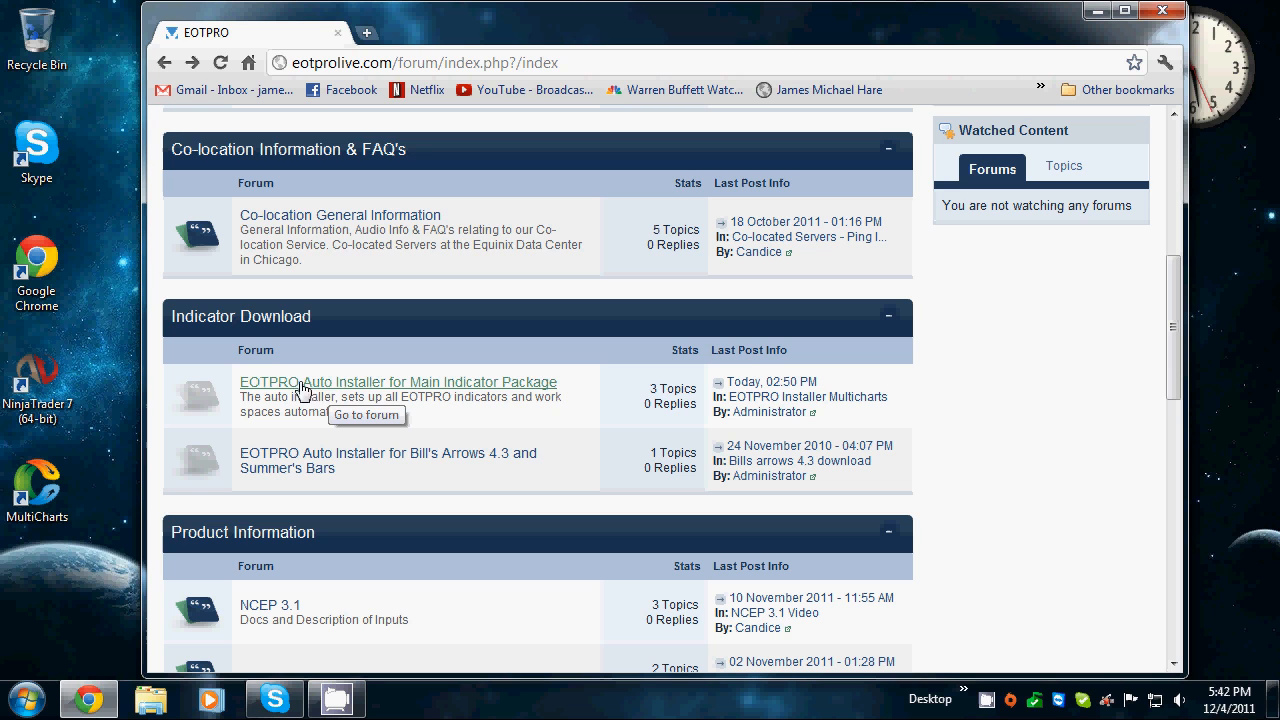
pyautogui.click(333, 388)
pyautogui.scroll(-1, 483, 351)
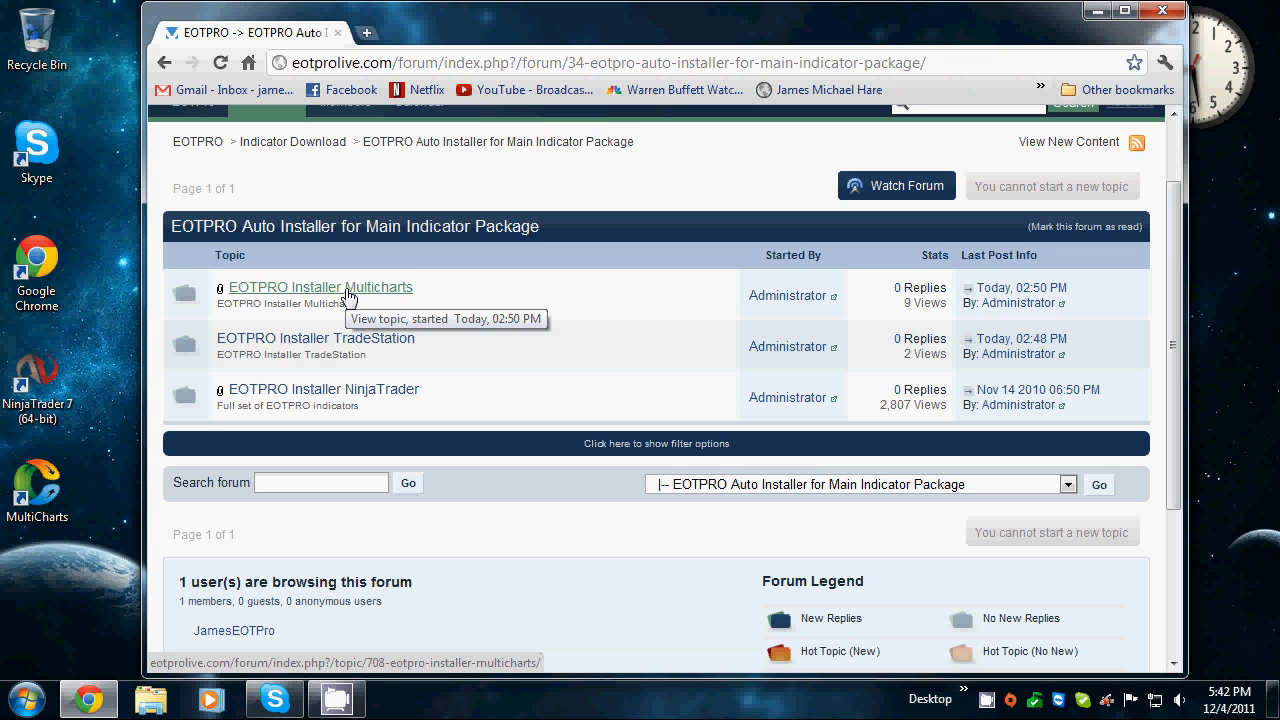
pyautogui.click(347, 290)
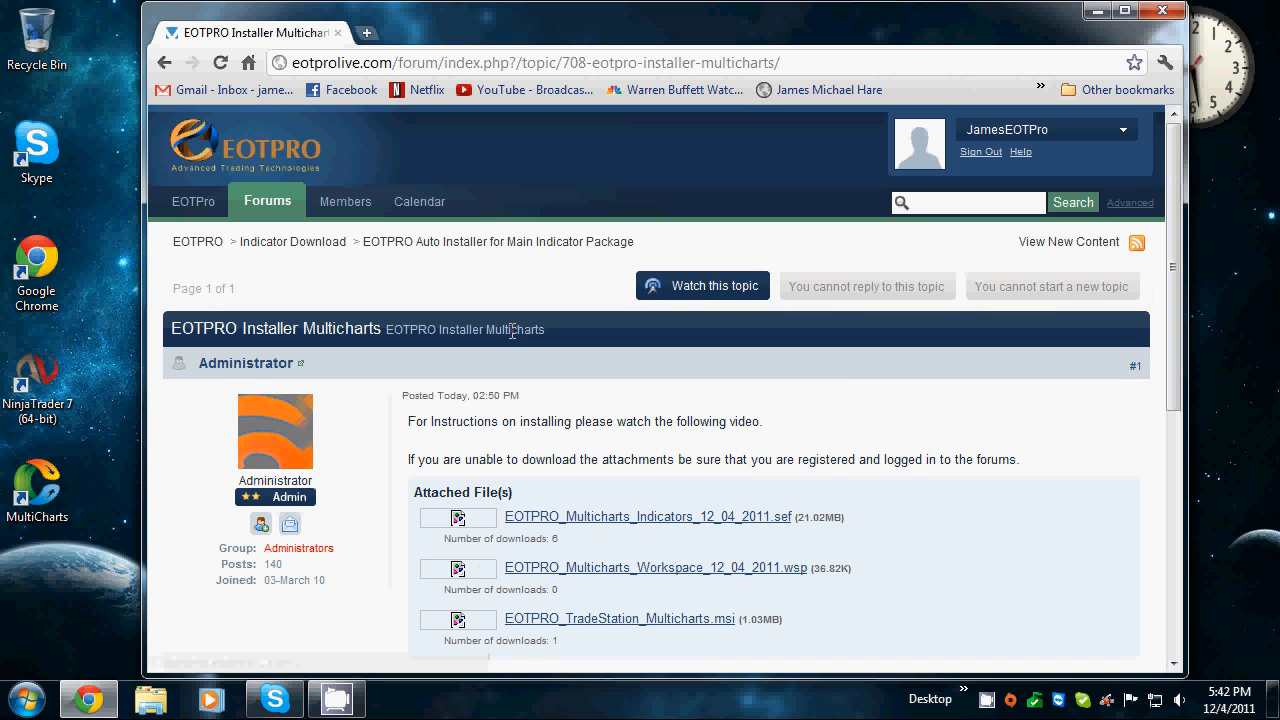
# Download the attachment EOTPRO_Multicharts_Indicators_12_04_2011.sef into the Downloads (2) favorite folder.
pyautogui.scroll(-1, 515, 332)
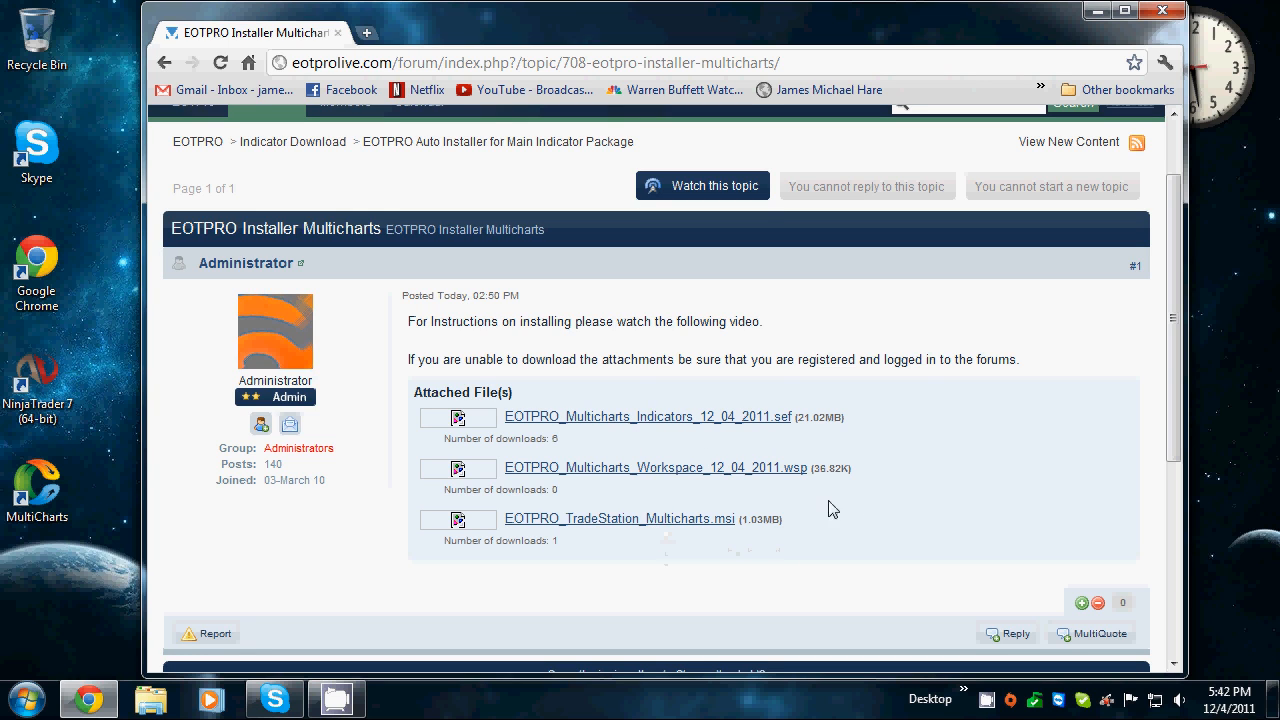
pyautogui.moveTo(1172, 436); pyautogui.dragTo(1175, 360)
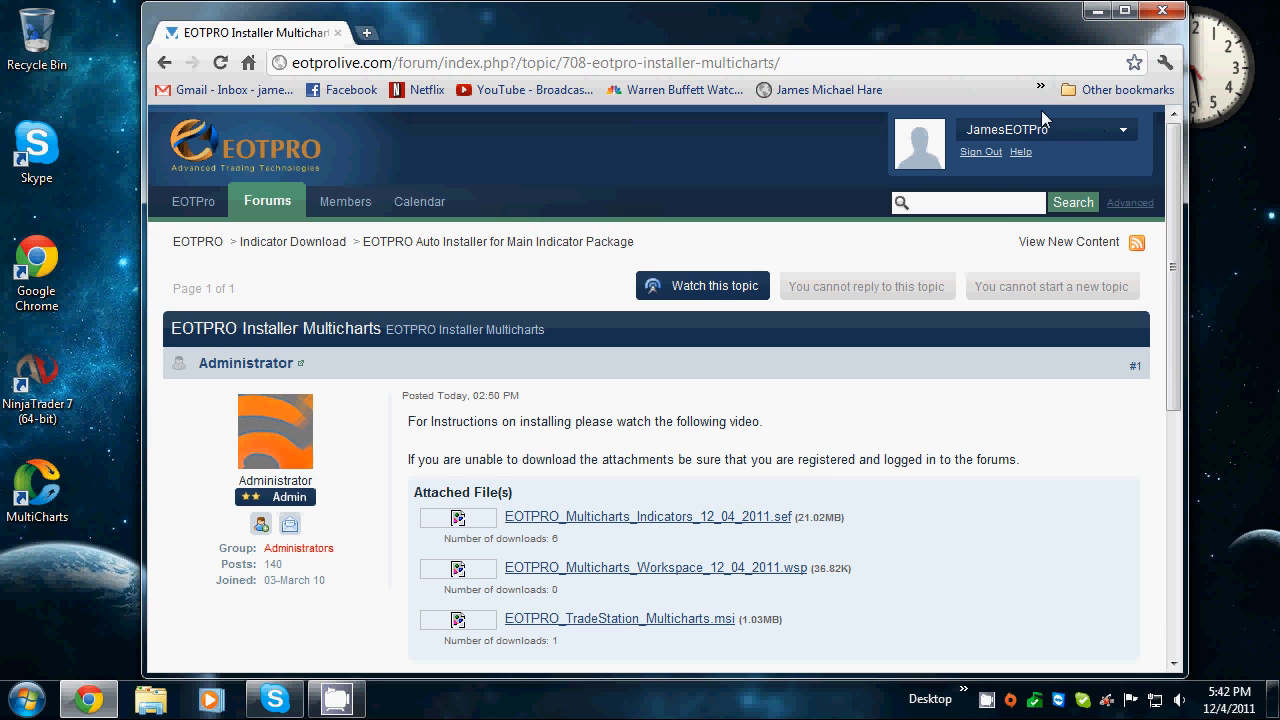
pyautogui.moveTo(1172, 226); pyautogui.dragTo(1172, 311)
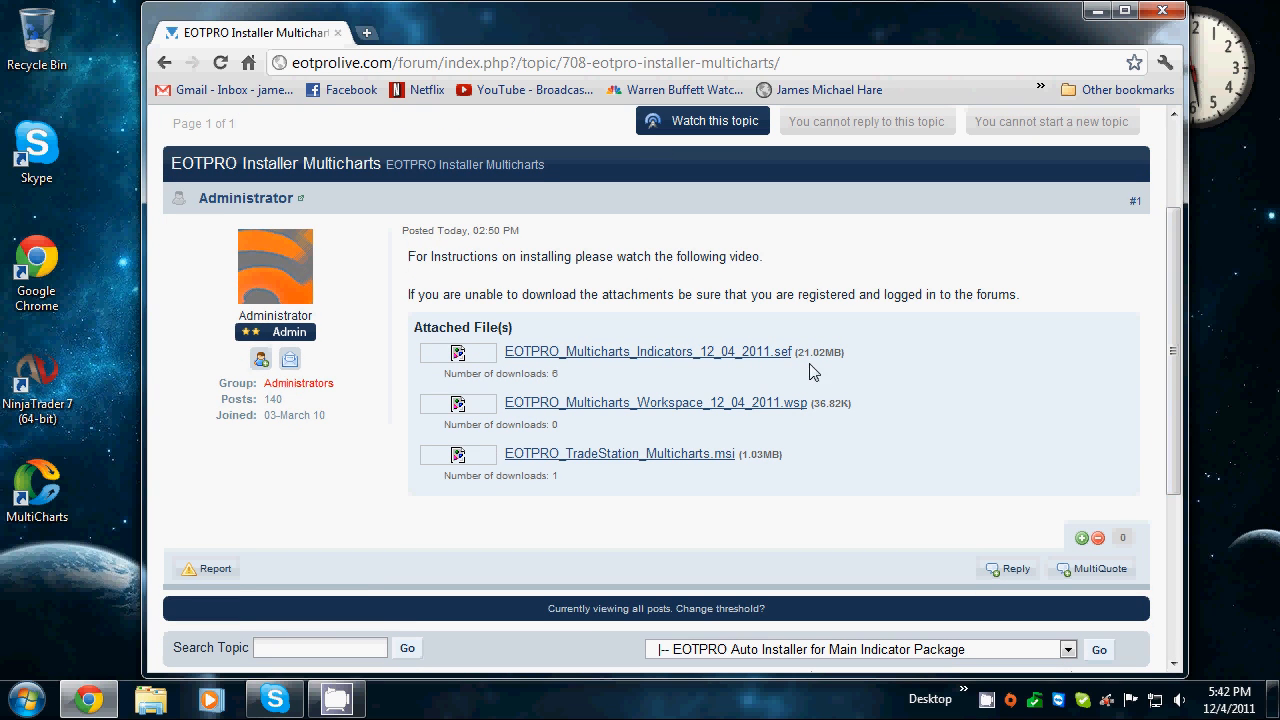
pyautogui.click(690, 362)
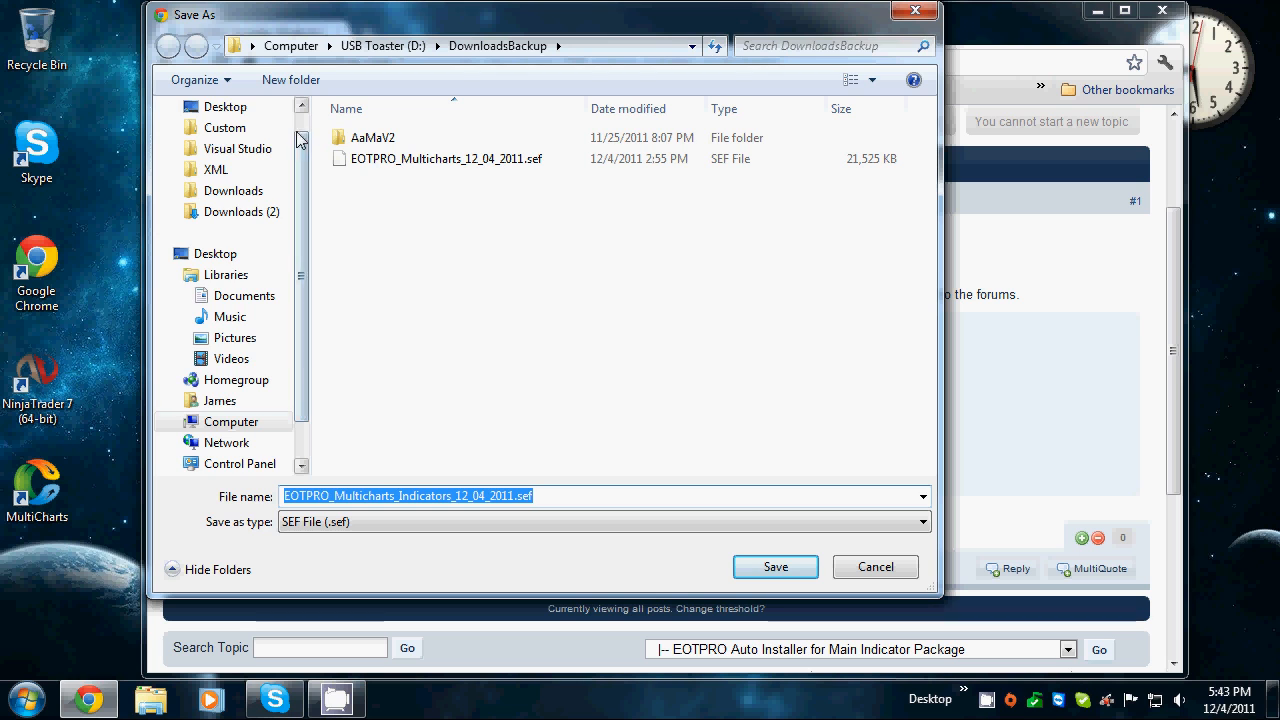
pyautogui.scroll(1, 300, 130)
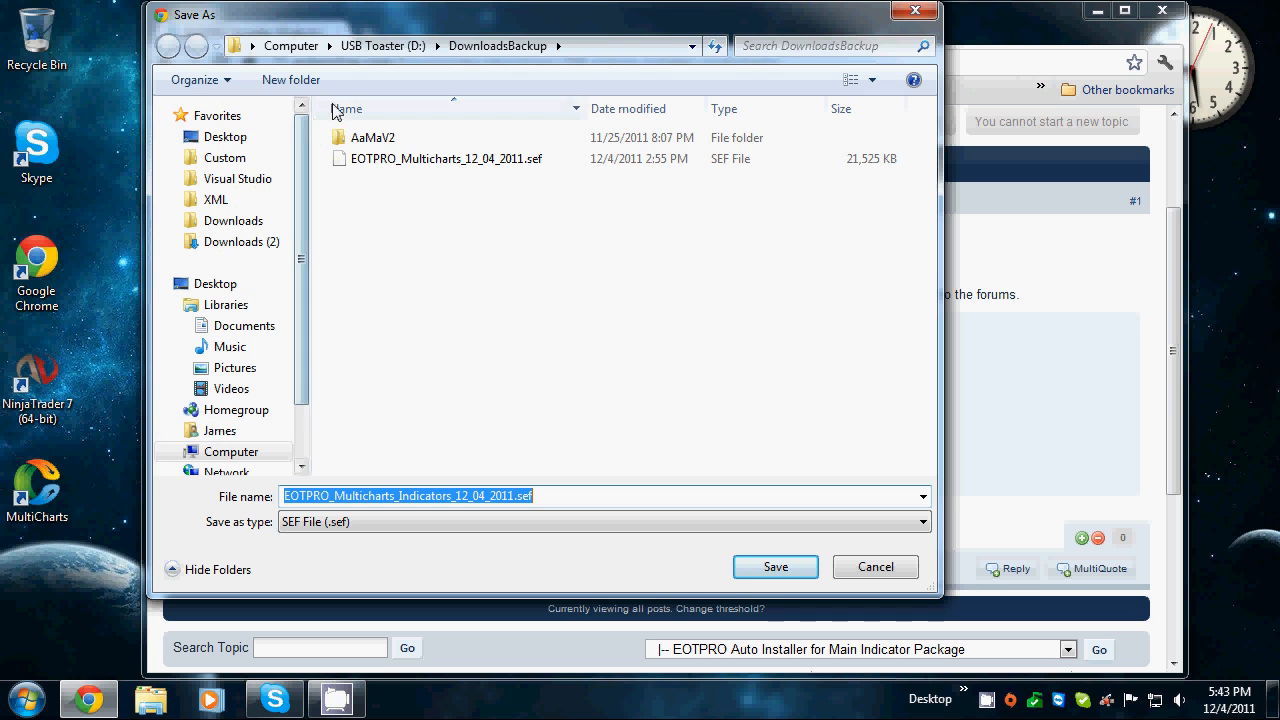
pyautogui.click(250, 229)
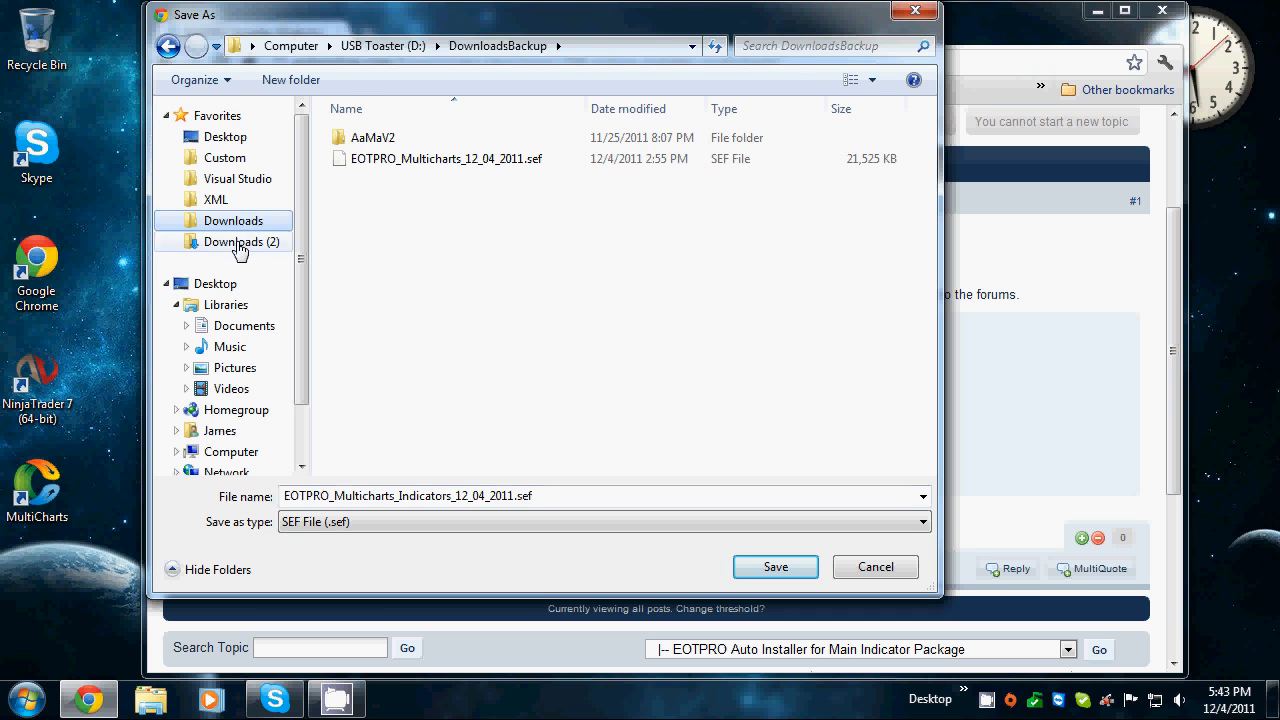
pyautogui.click(272, 243)
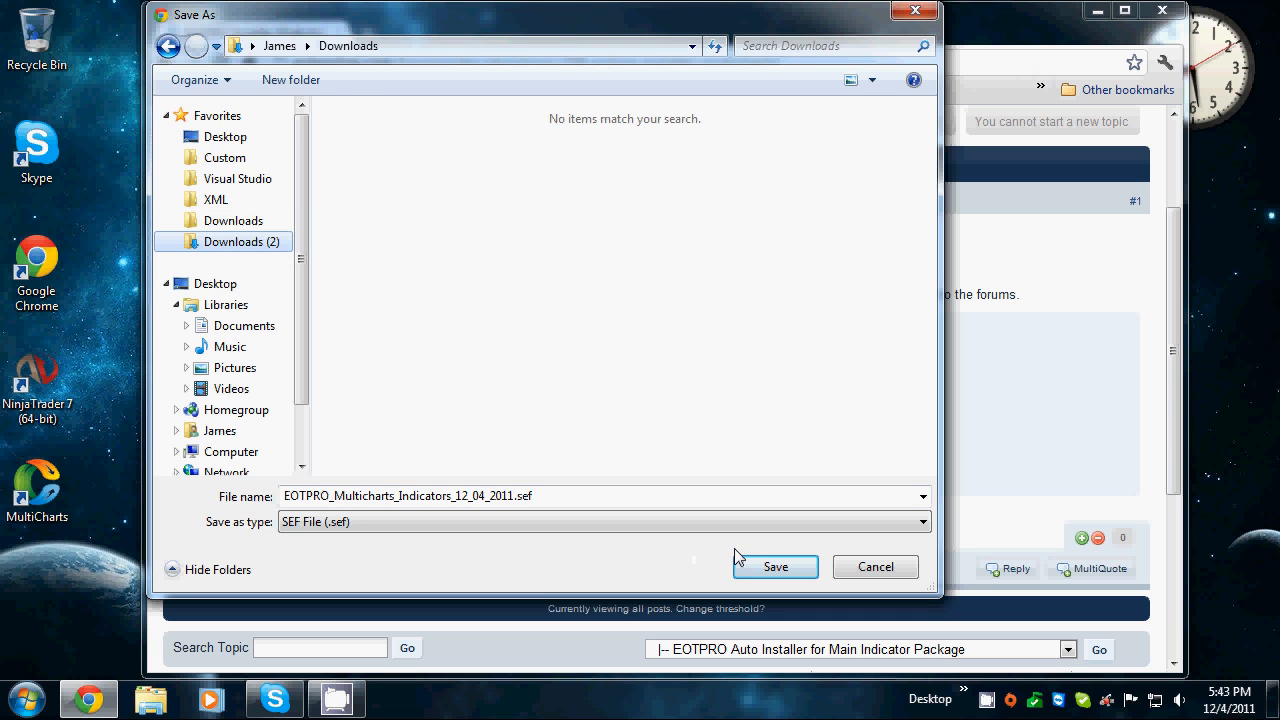
pyautogui.click(771, 568)
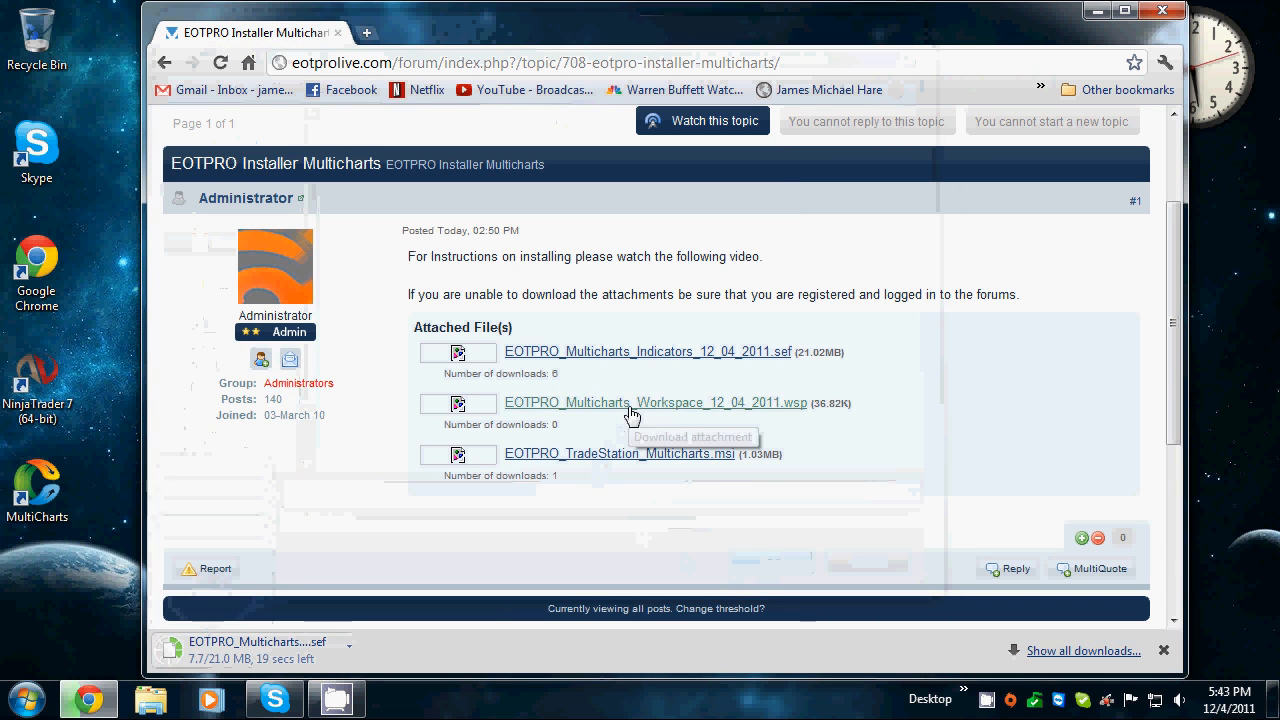
# Download EOTPRO_Multicharts_Workspace_12_04_2011.wsp and EOTPRO_TradeStation_Multicharts.msi into the same Downloads folder.
pyautogui.click(631, 412)
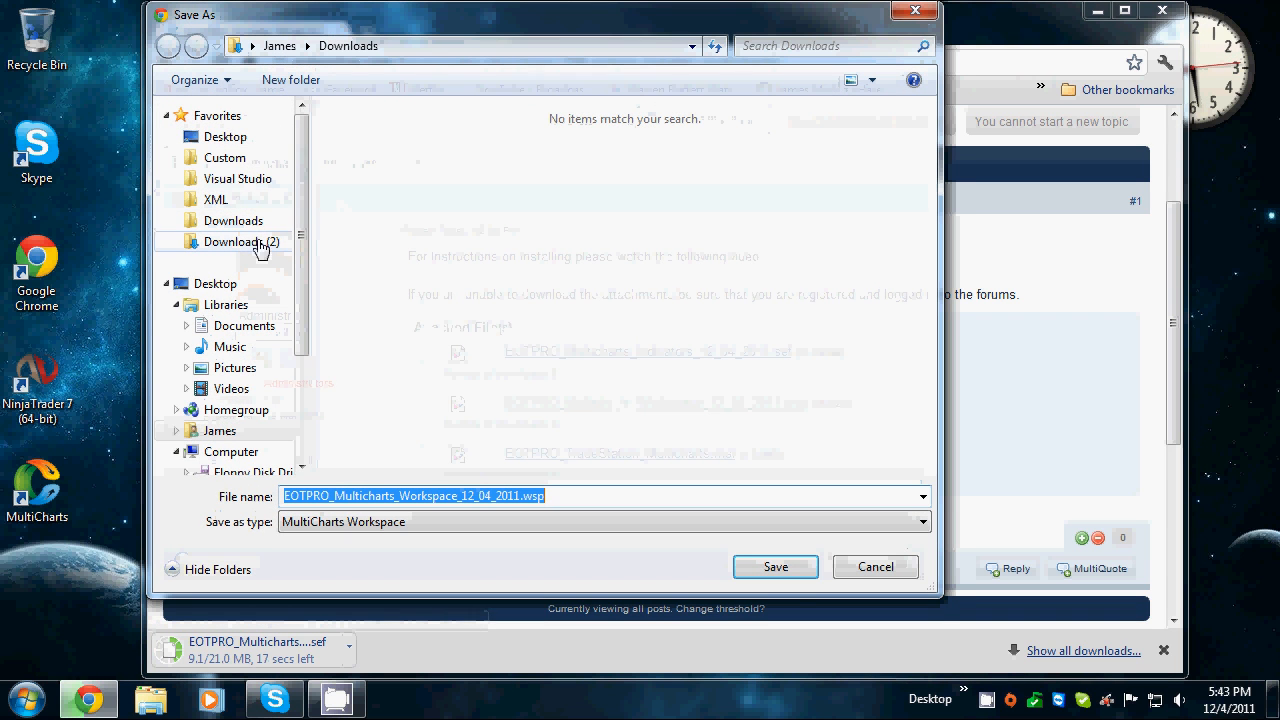
pyautogui.click(790, 578)
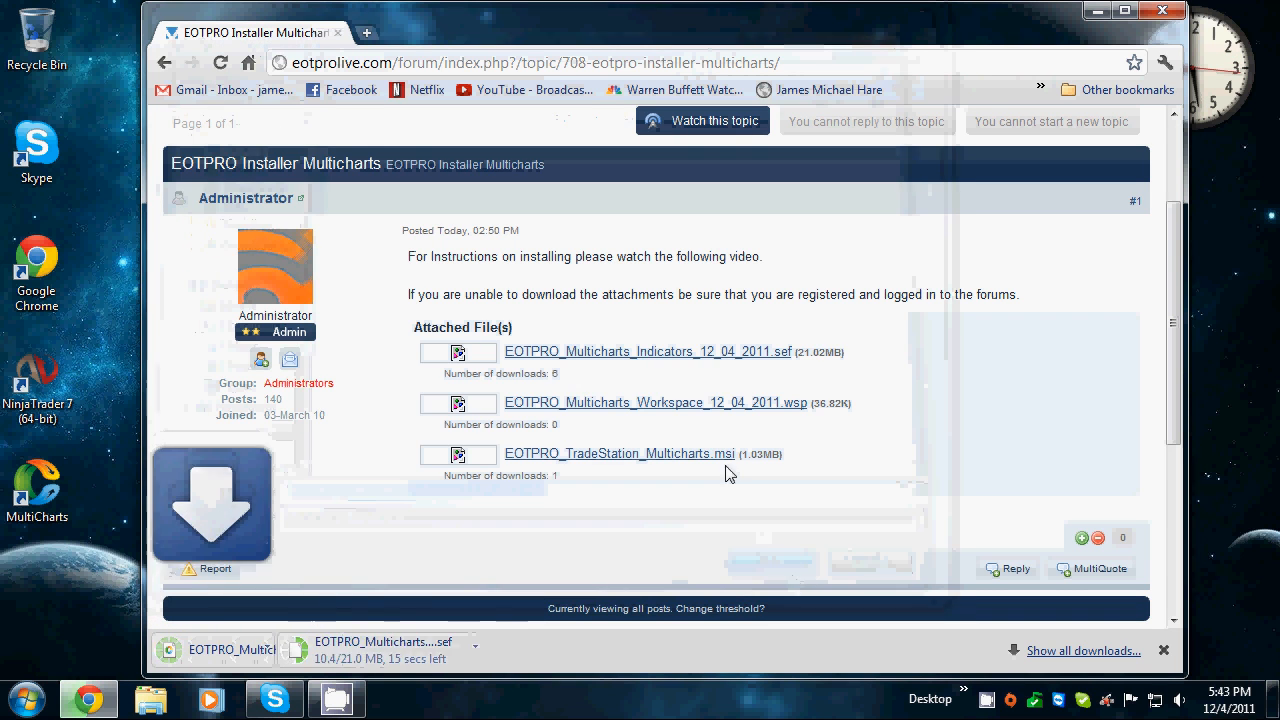
pyautogui.click(690, 455)
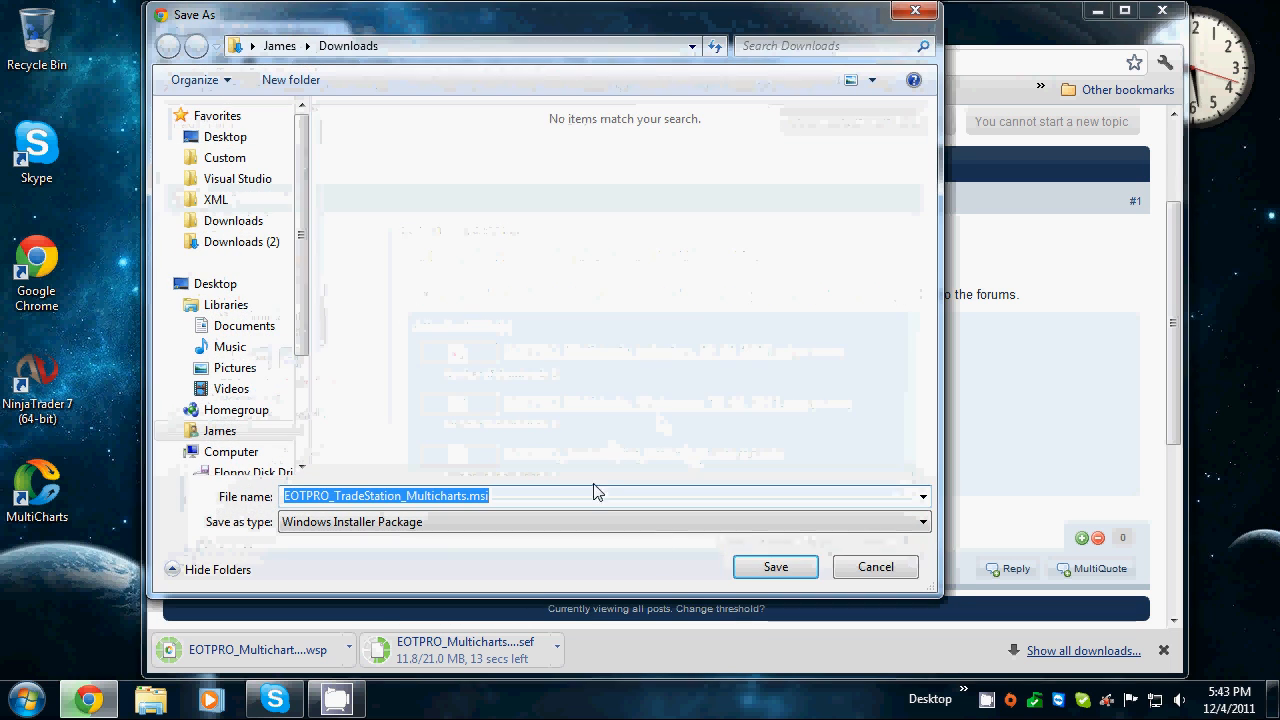
pyautogui.click(774, 566)
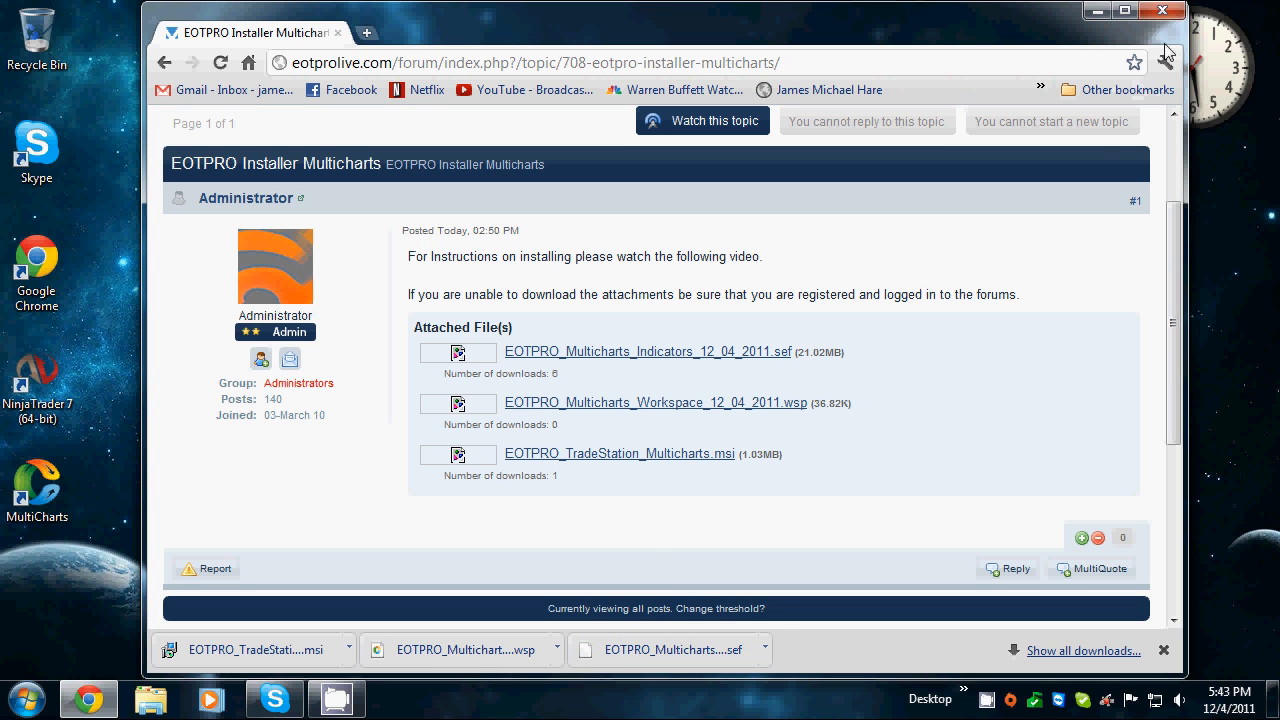
# Close the browser and open the personal user folder's Downloads folder in Windows Explorer.
pyautogui.click(1164, 12)
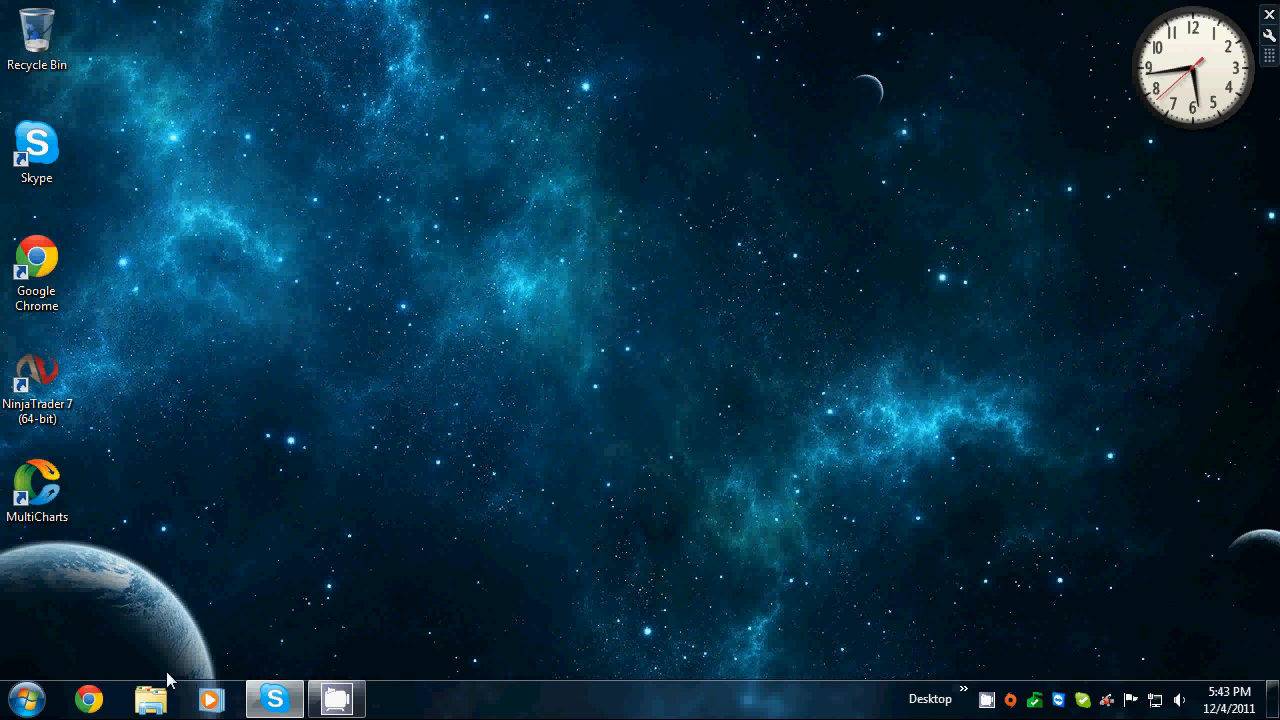
pyautogui.click(152, 700)
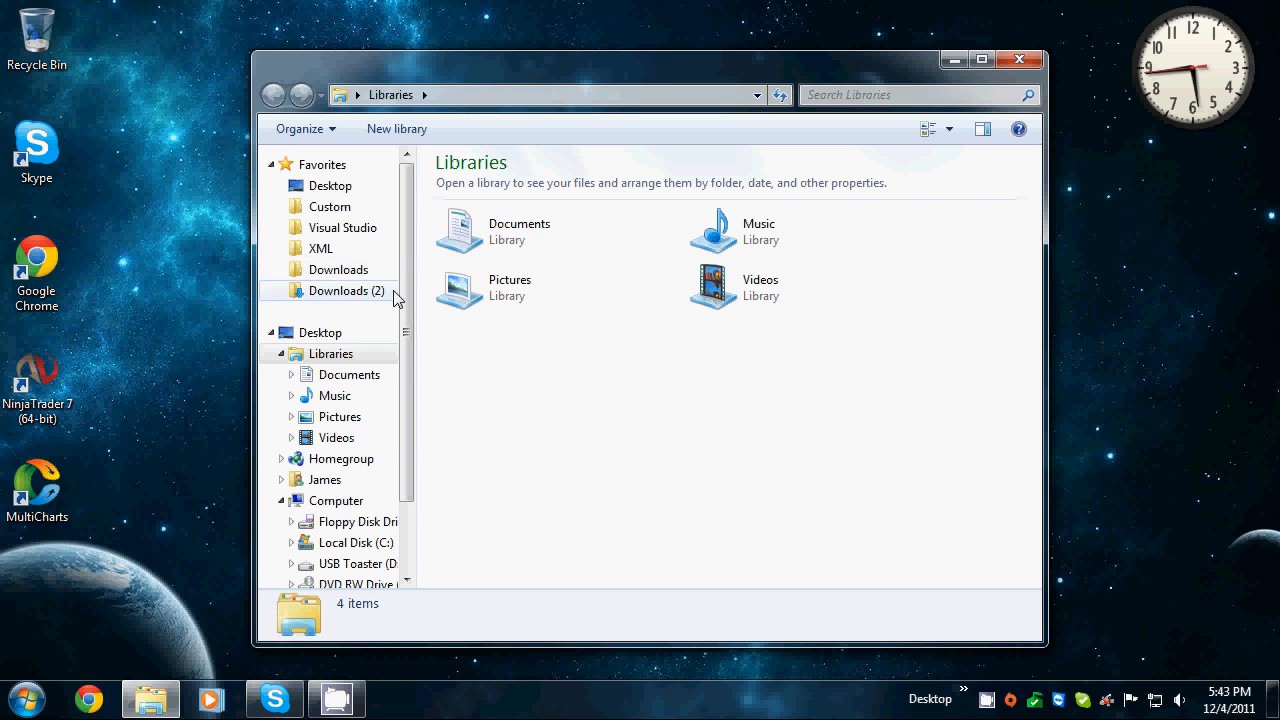
pyautogui.moveTo(403, 297); pyautogui.dragTo(408, 245)
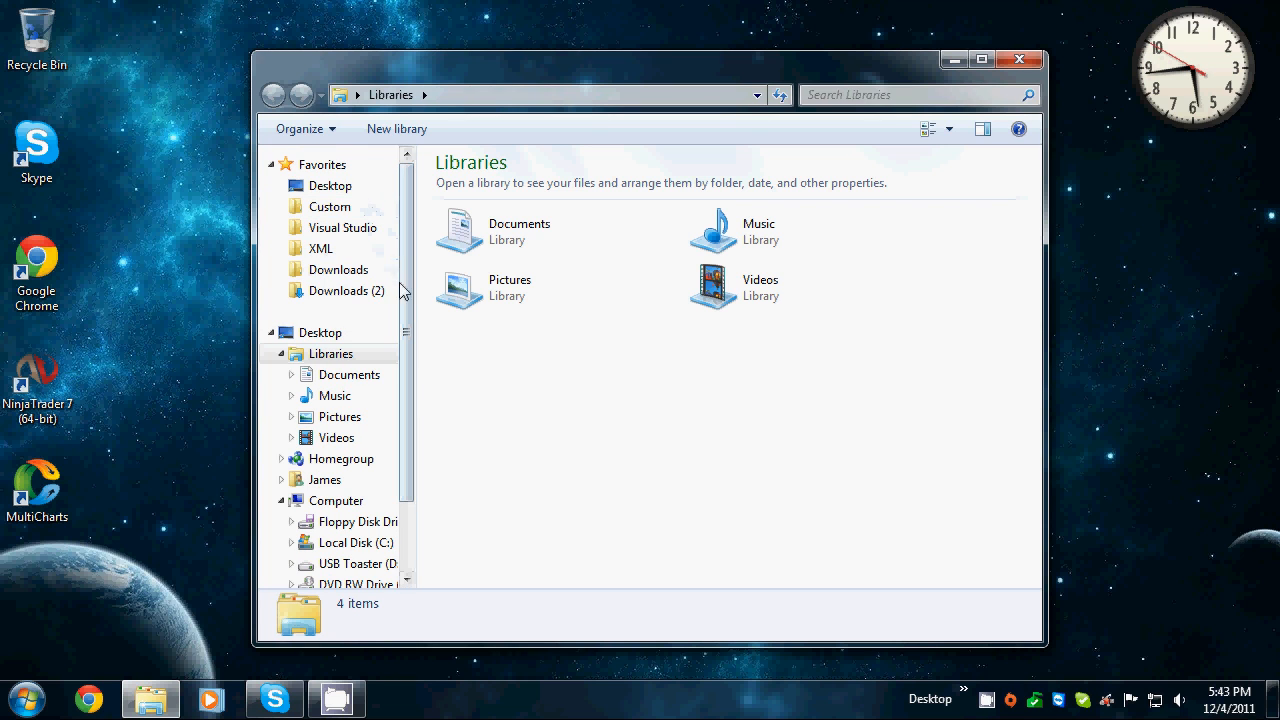
pyautogui.click(350, 377)
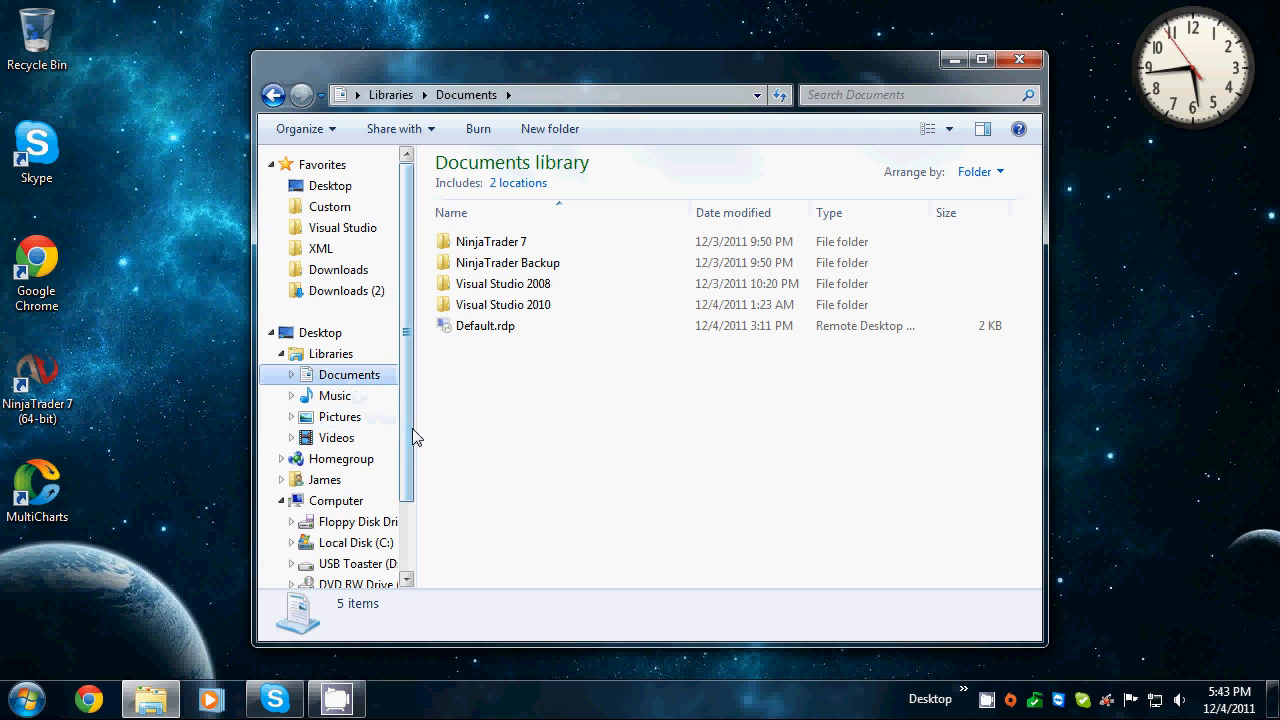
pyautogui.click(322, 481)
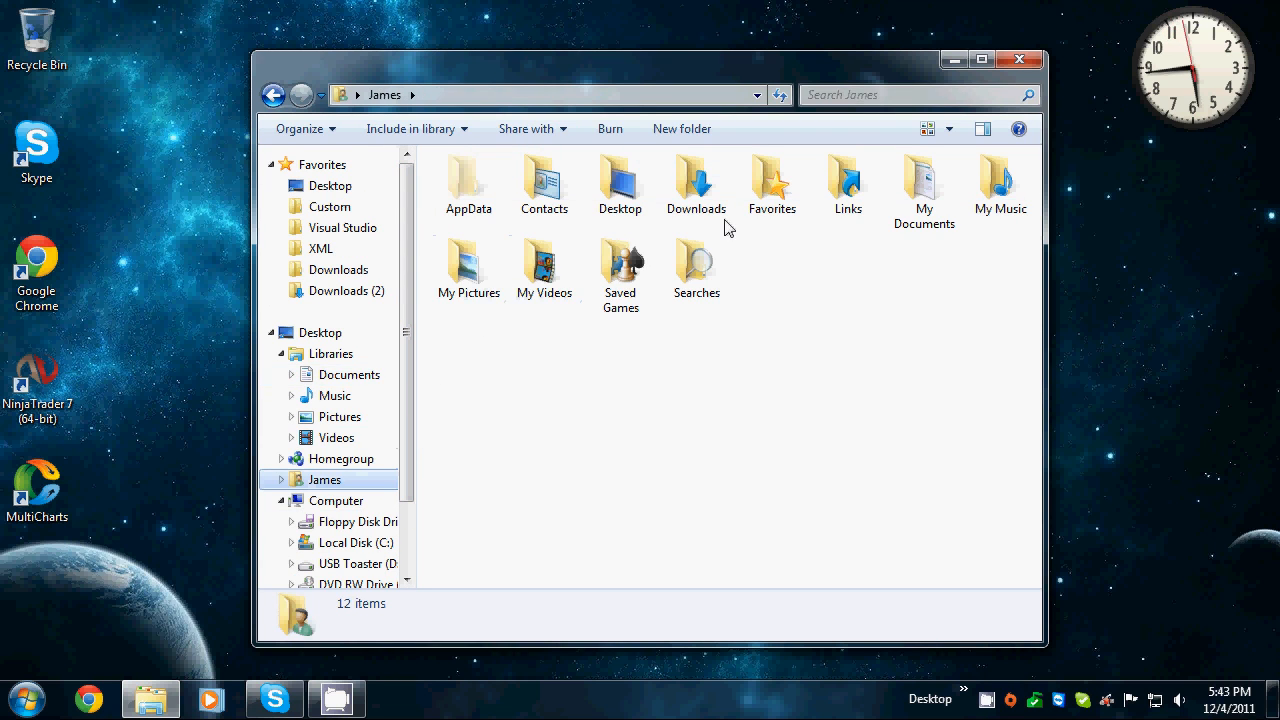
pyautogui.doubleClick(700, 200)
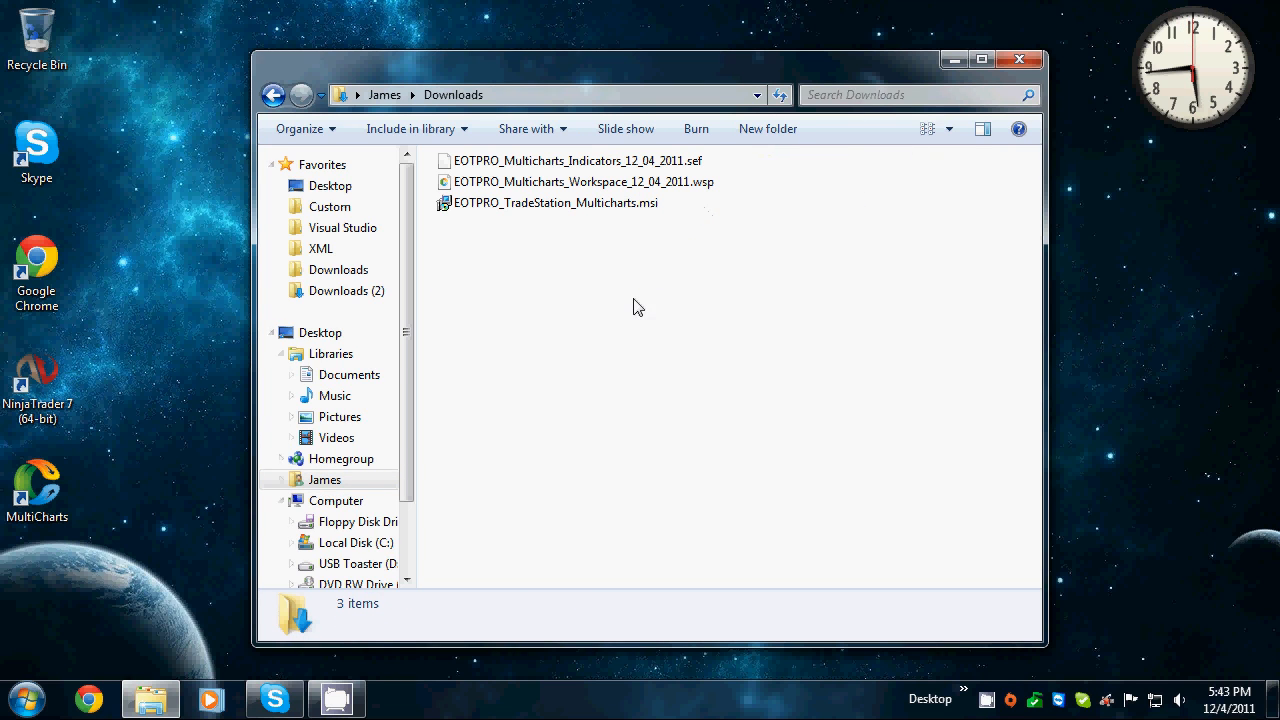
# Examine the downloaded TradeStation installer, Multicharts workspace and Multicharts indicators files one after another.
pyautogui.click(541, 213)
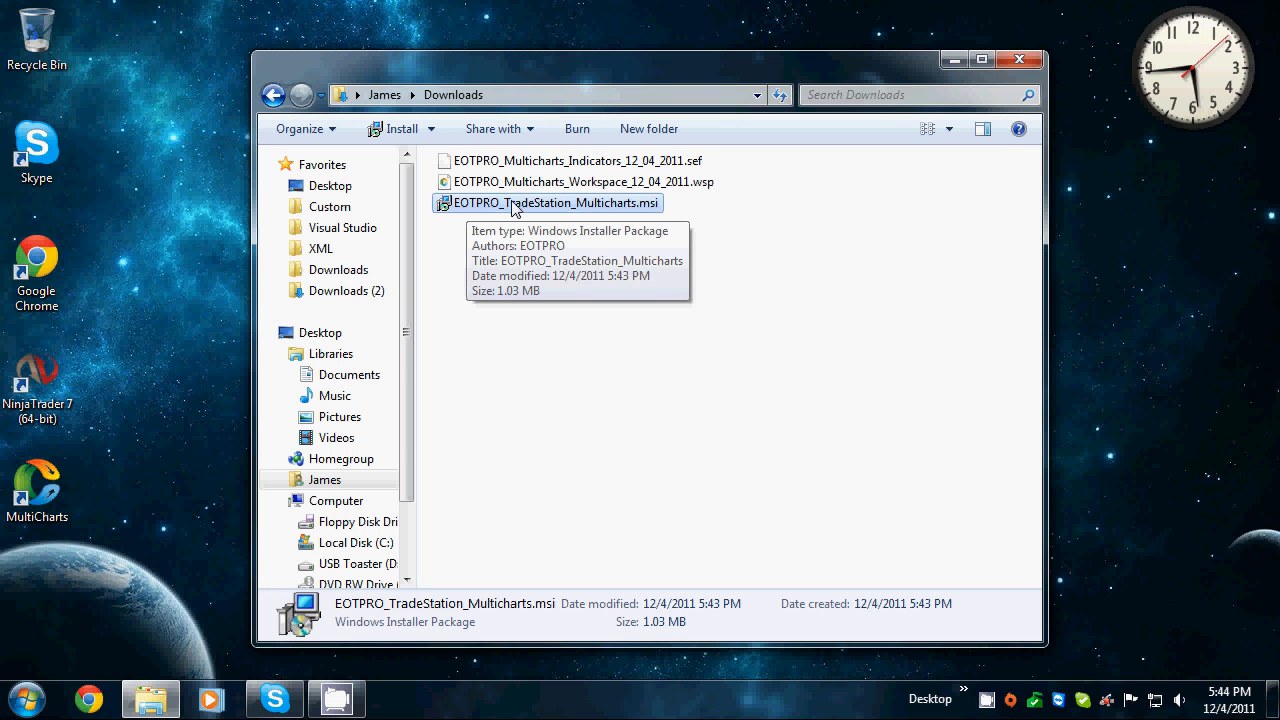
pyautogui.click(632, 185)
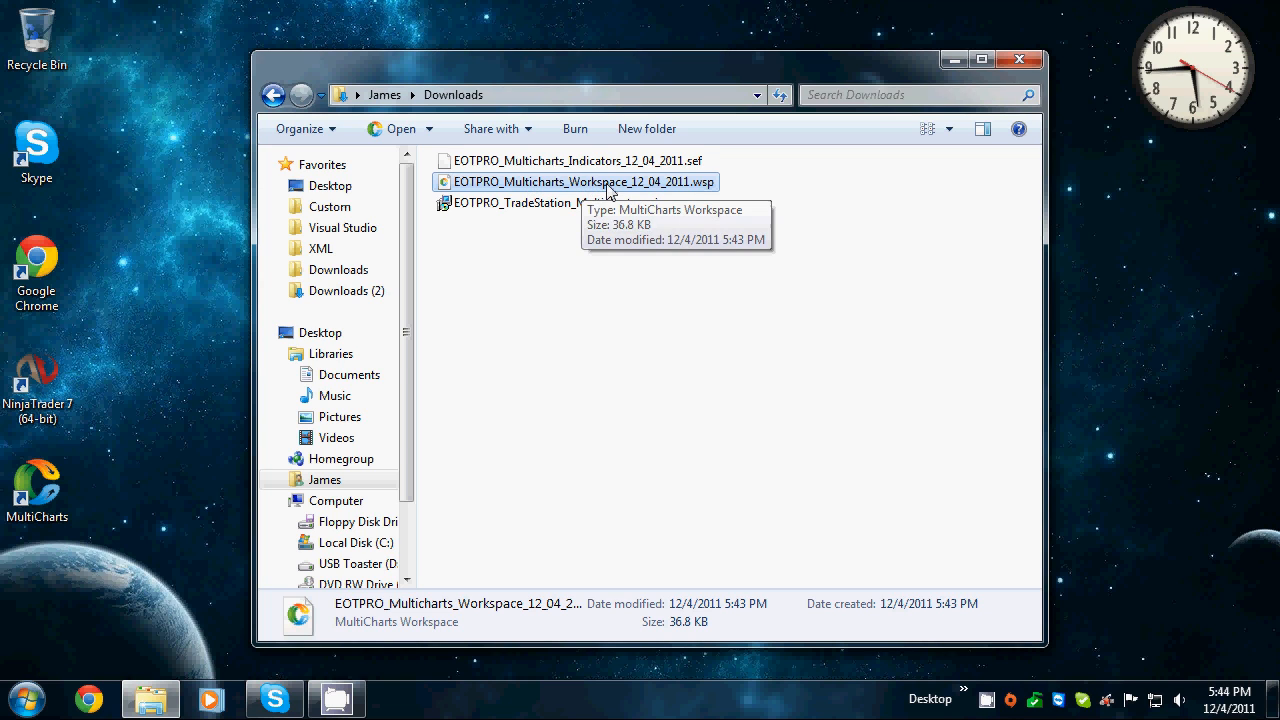
pyautogui.click(595, 163)
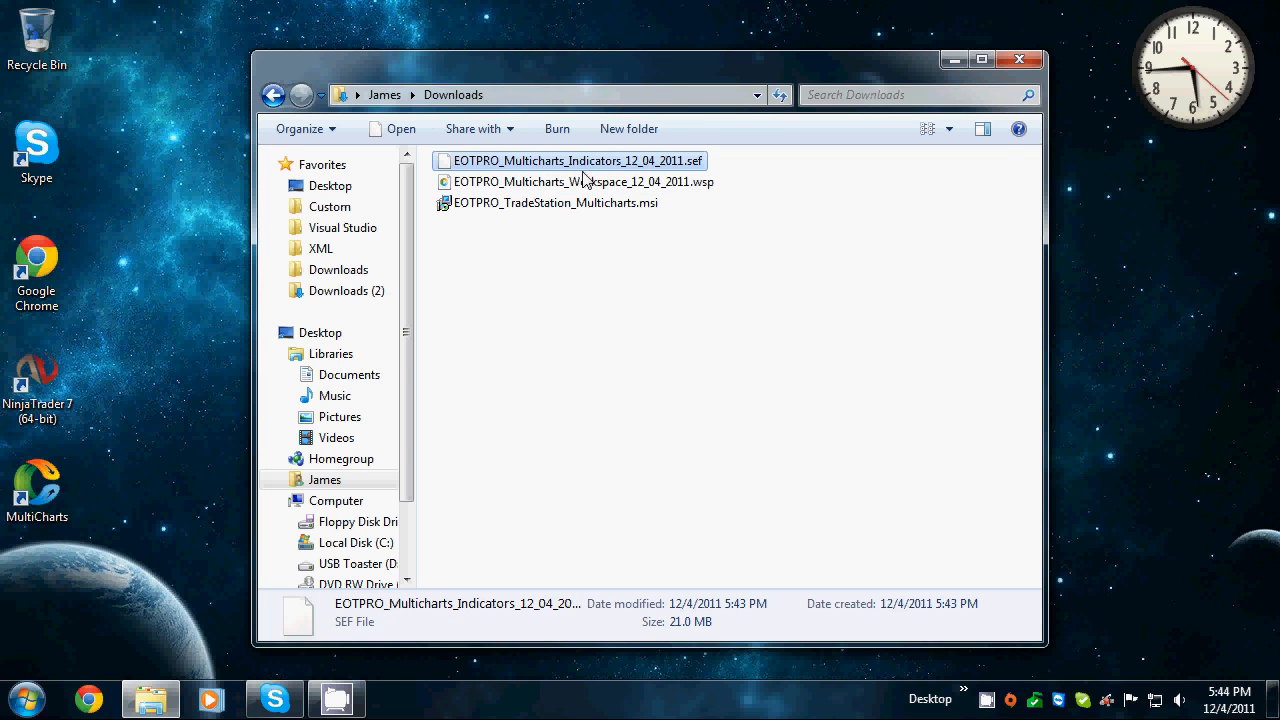
pyautogui.click(580, 245)
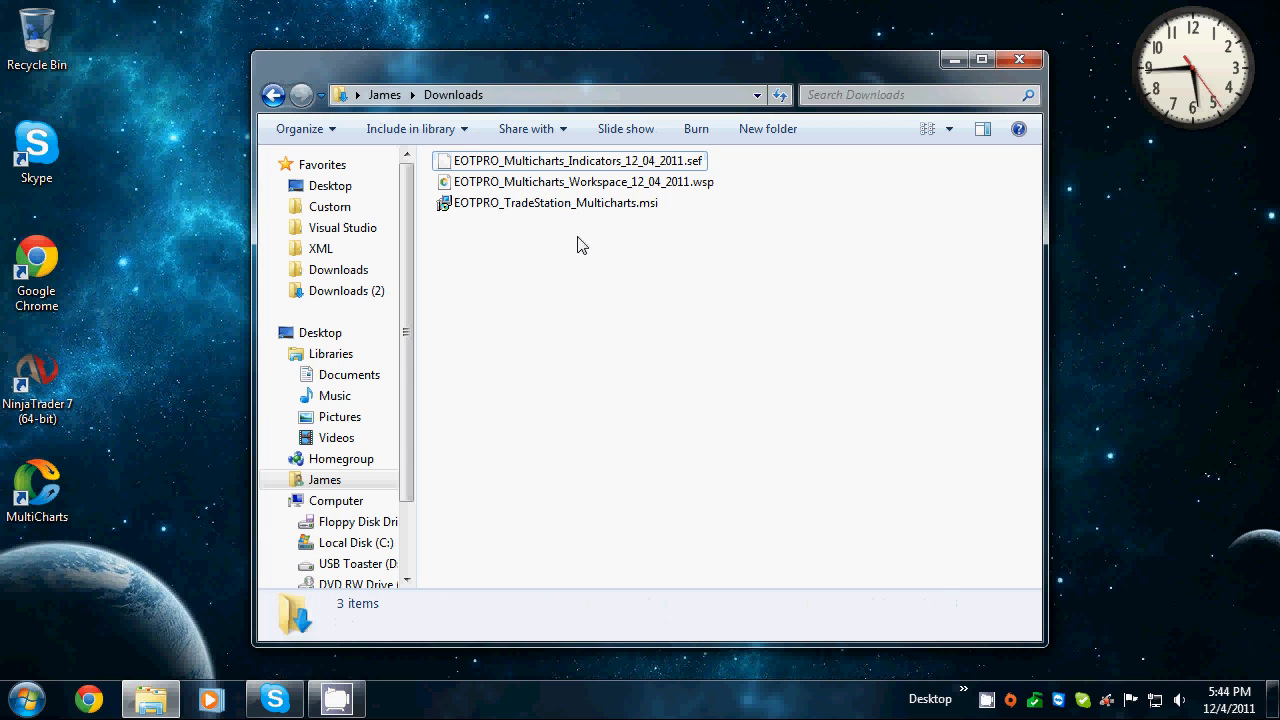
# Run EOTPRO_TradeStation_Multicharts.msi and start its installation in the default folder C:\Program Files (x86)\TradeStation 9.0\Program\.
pyautogui.click(495, 210)
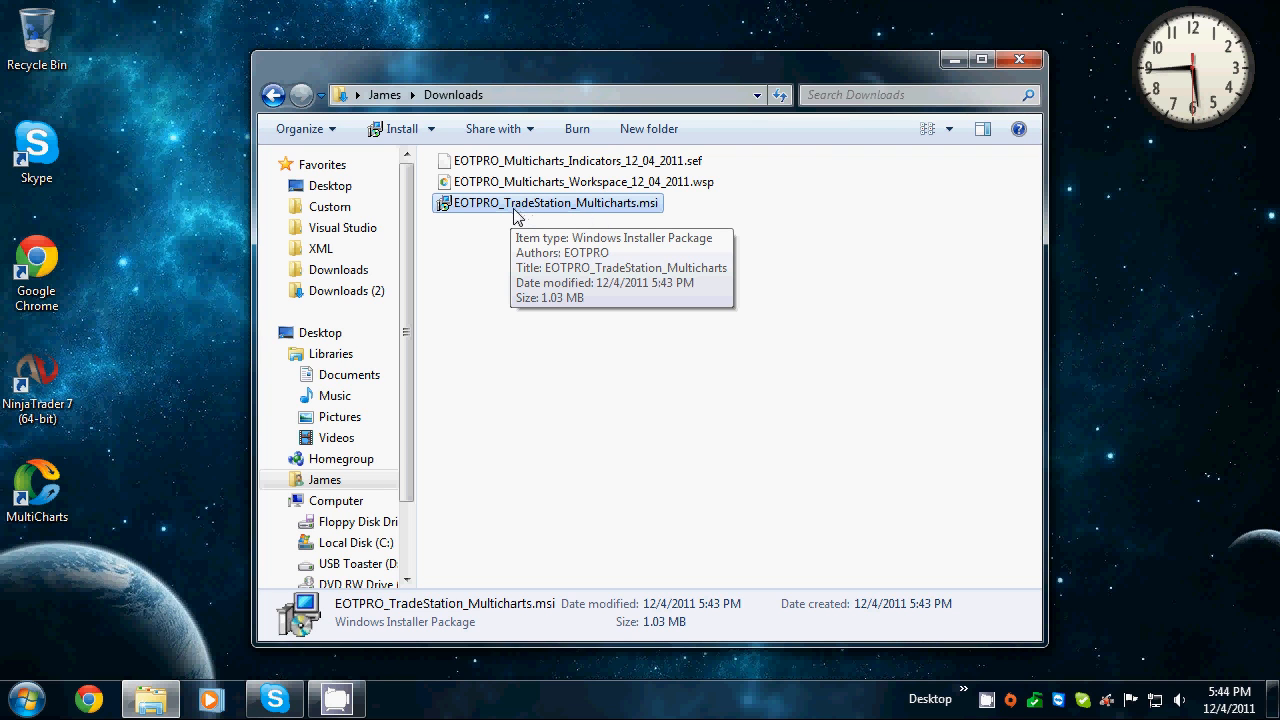
pyautogui.doubleClick(516, 214)
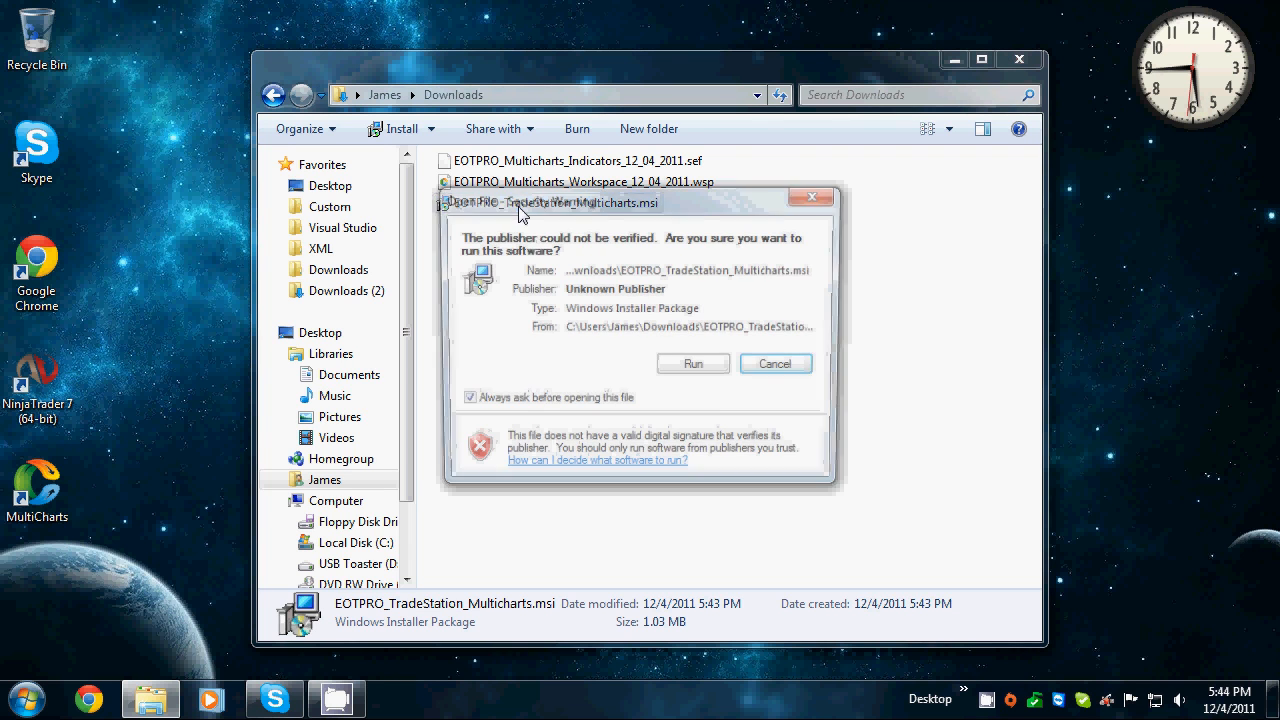
pyautogui.click(695, 367)
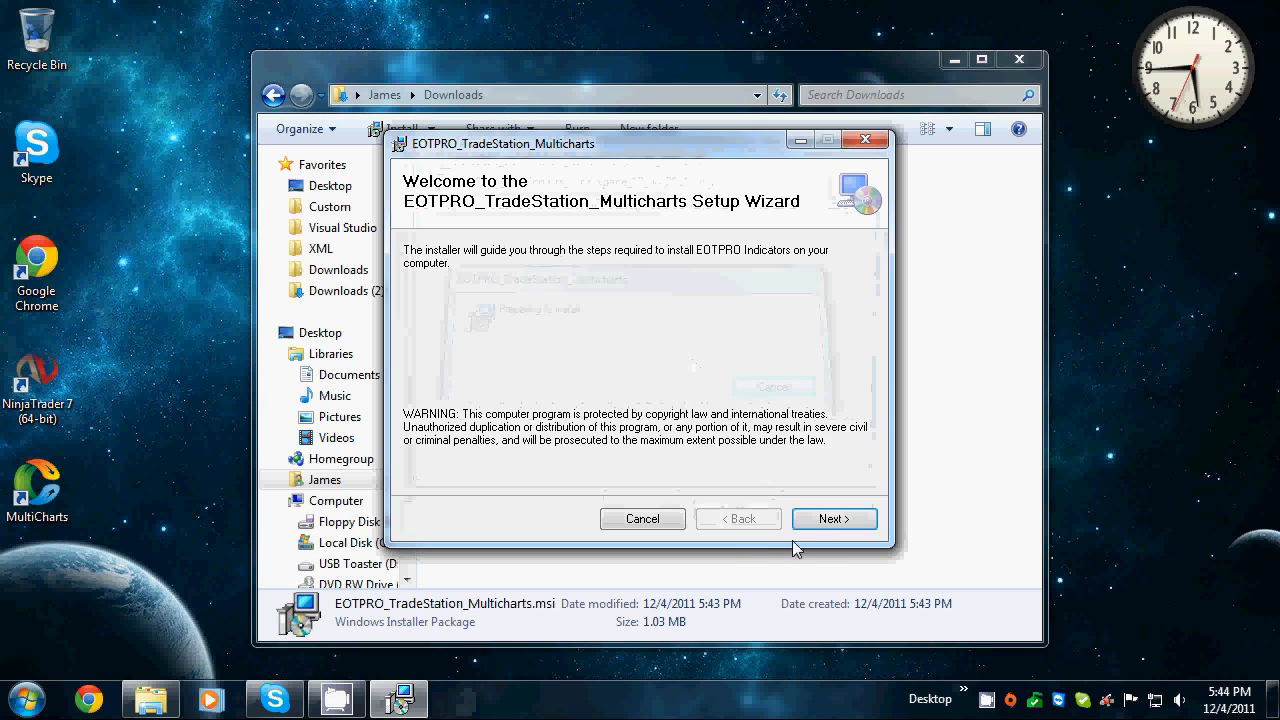
pyautogui.click(830, 522)
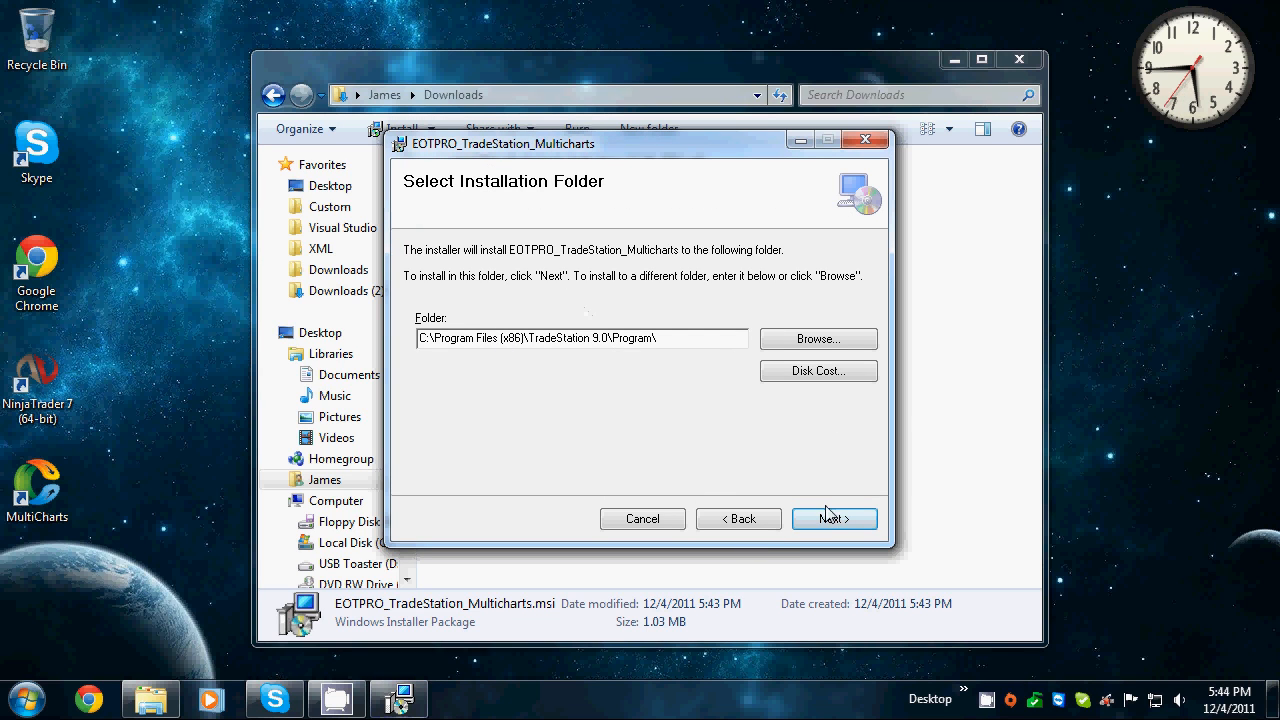
pyautogui.click(826, 518)
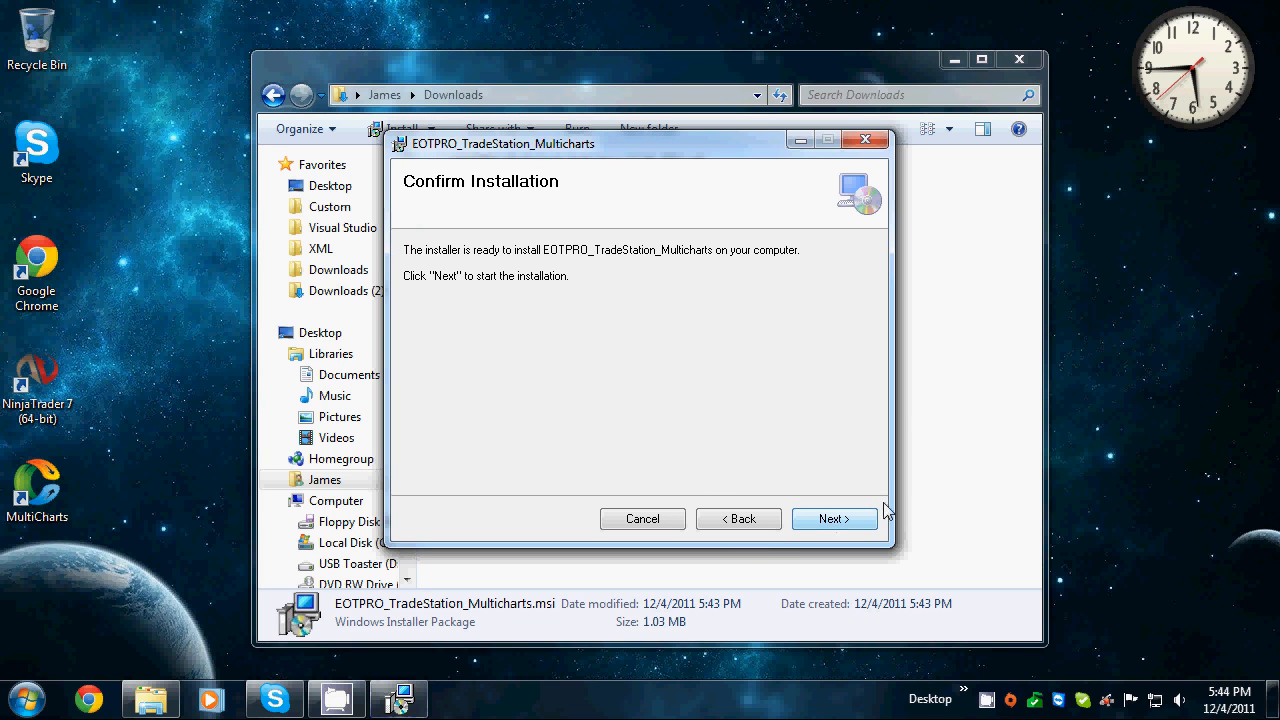
pyautogui.click(835, 520)
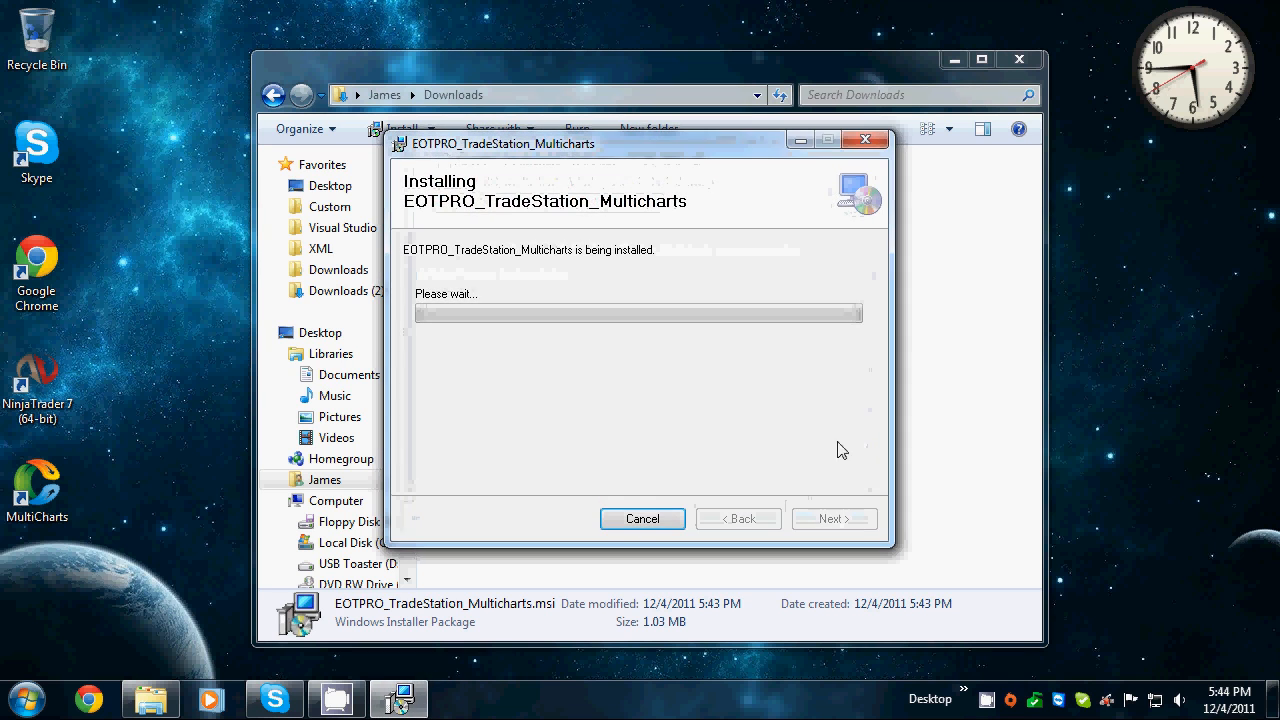
# Reposition the setup wizard and the Downloads window, close the completed wizard, and clear the file selection.
pyautogui.moveTo(585, 150); pyautogui.dragTo(545, 45)
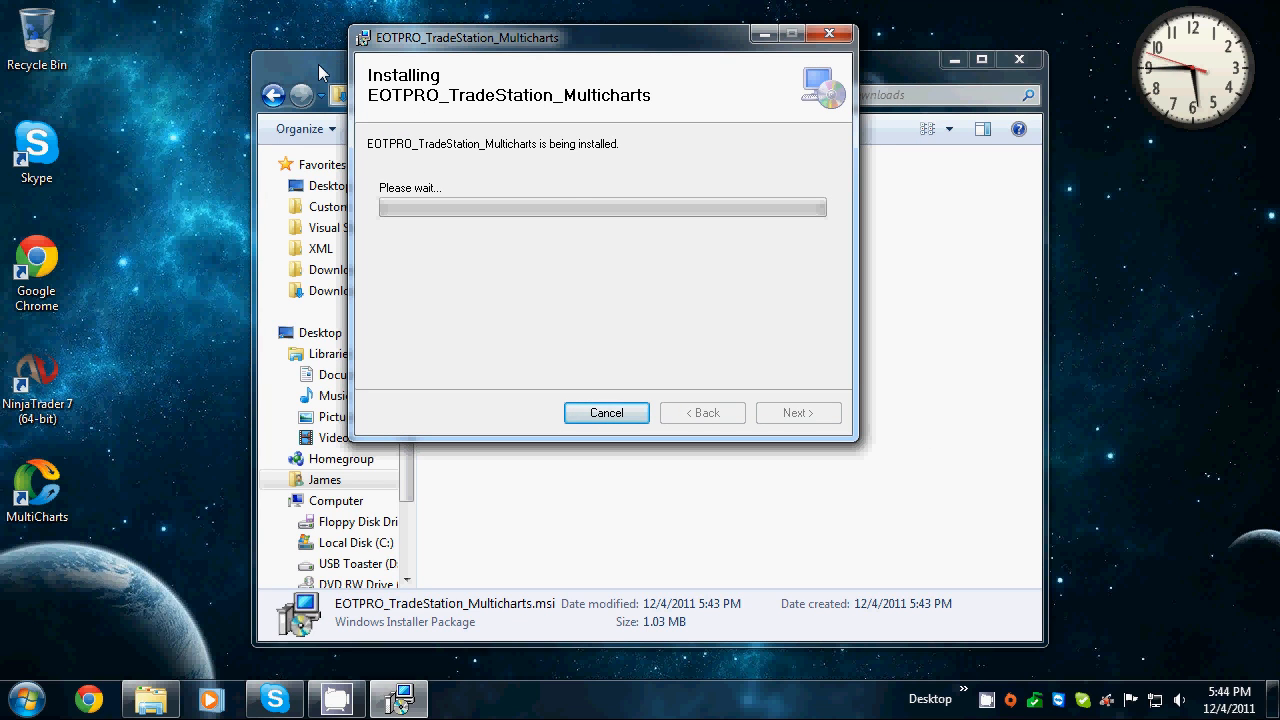
pyautogui.moveTo(317, 64); pyautogui.dragTo(297, 85)
pyautogui.moveTo(400, 49); pyautogui.dragTo(429, 52)
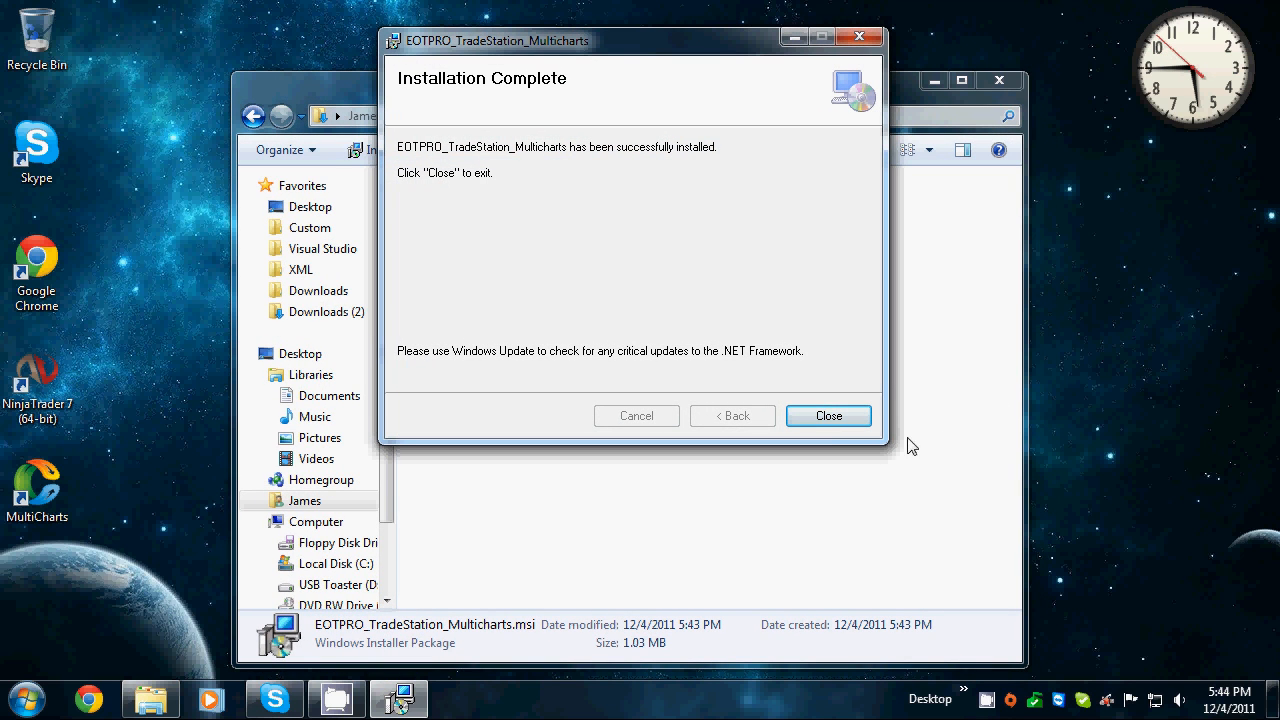
pyautogui.click(826, 418)
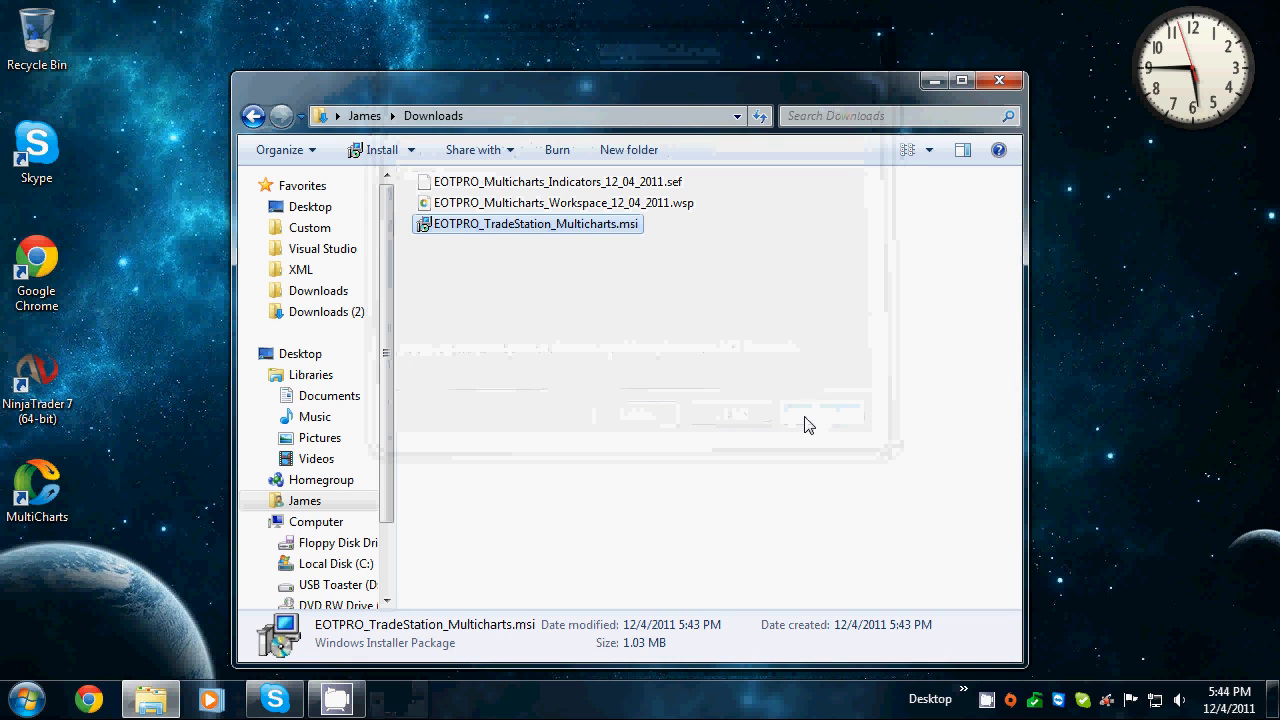
pyautogui.click(590, 332)
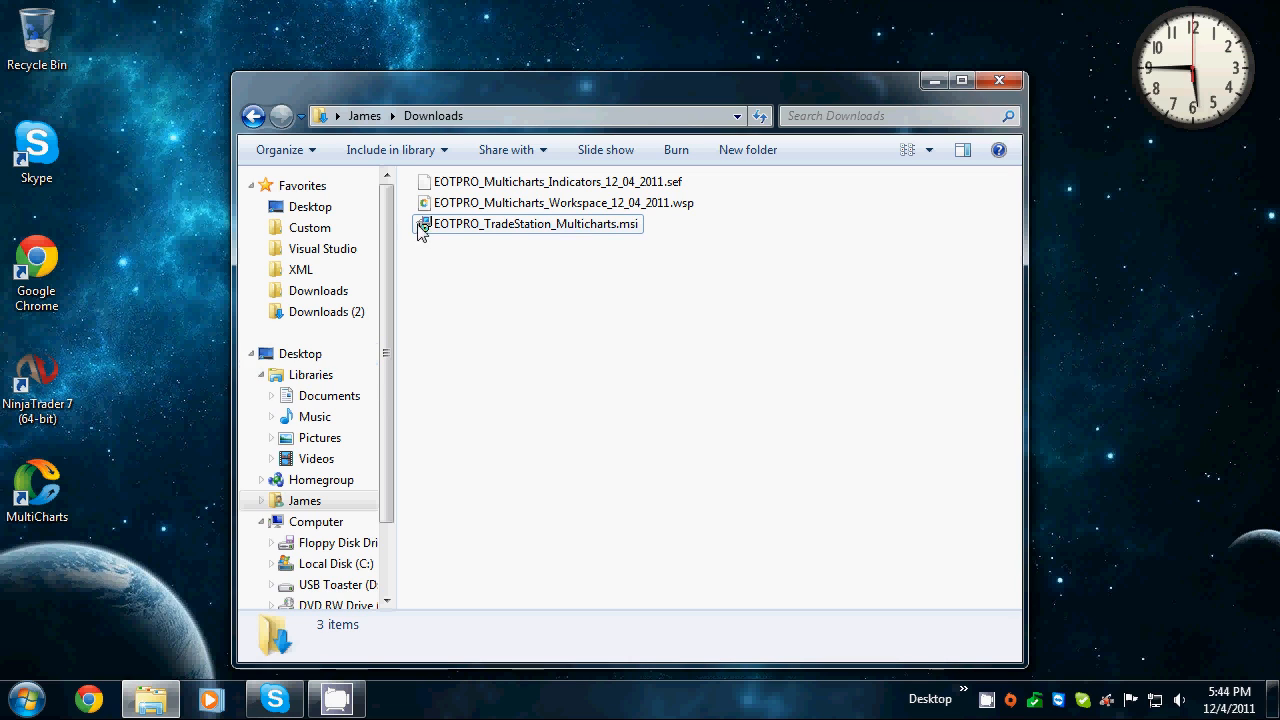
# Launch MultiCharts, continue the trial, and start the data server online with missing historical data downloaded.
pyautogui.click(154, 484)
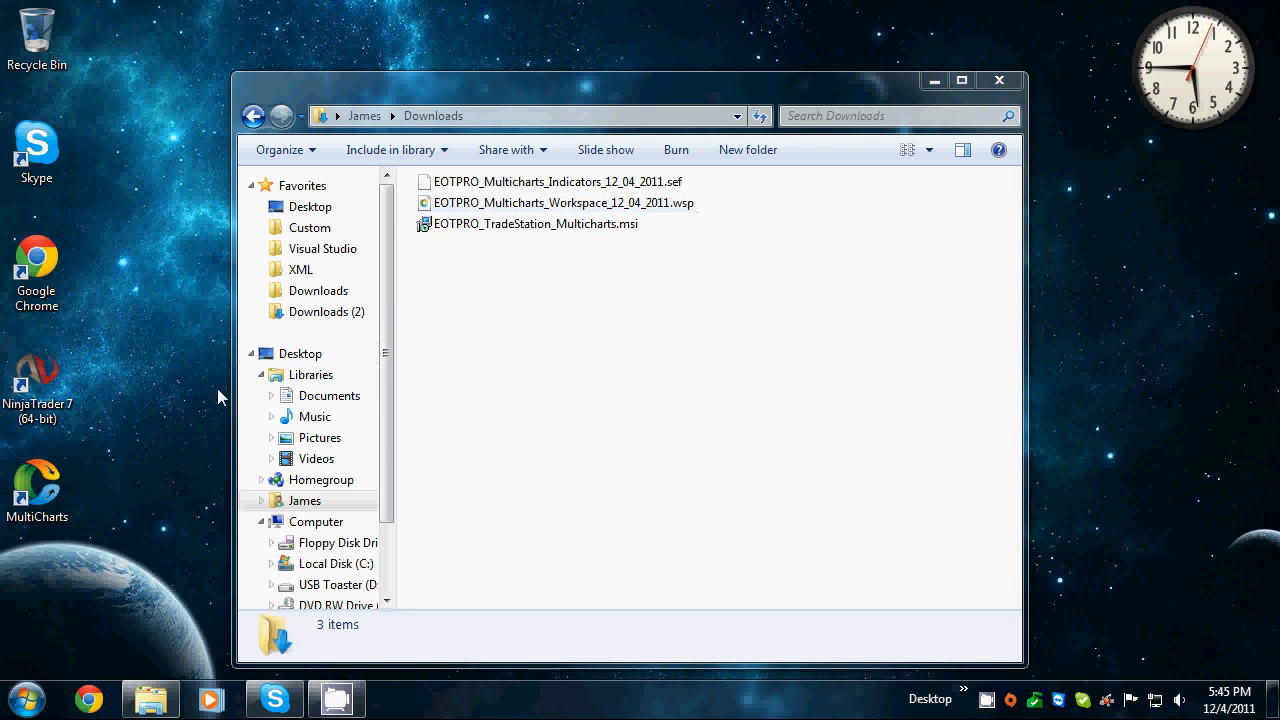
pyautogui.doubleClick(38, 498)
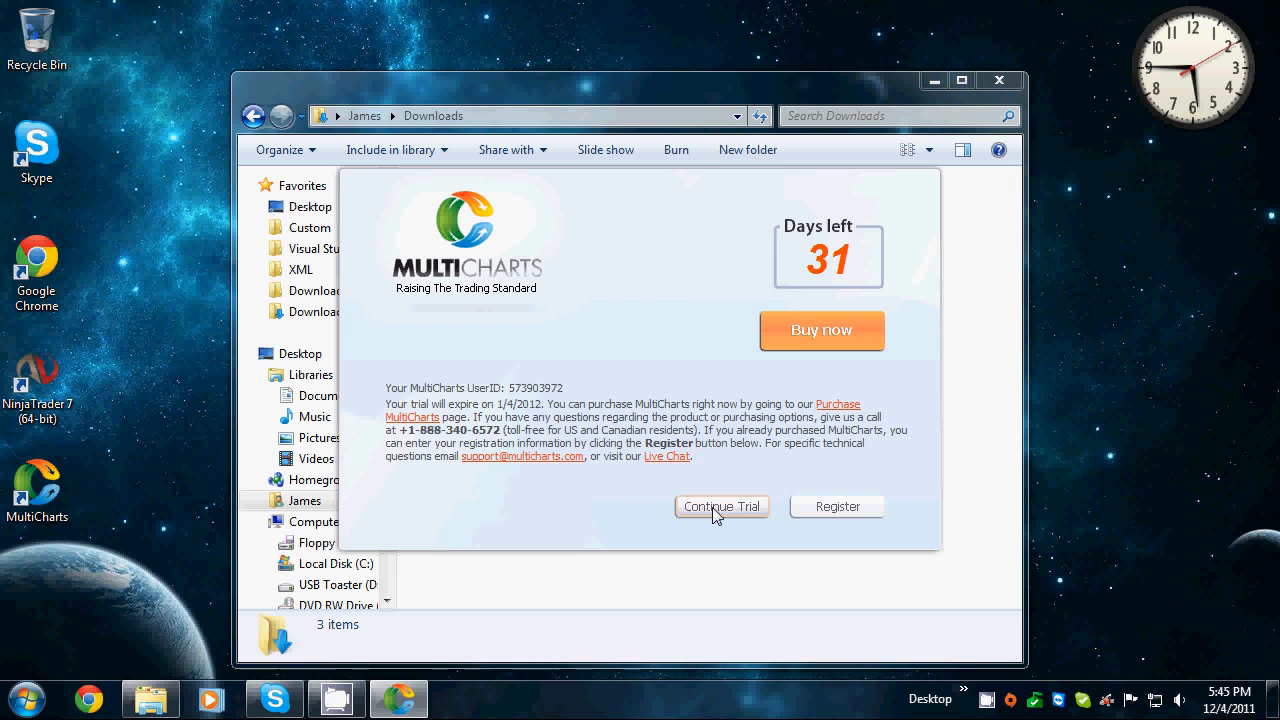
pyautogui.click(718, 508)
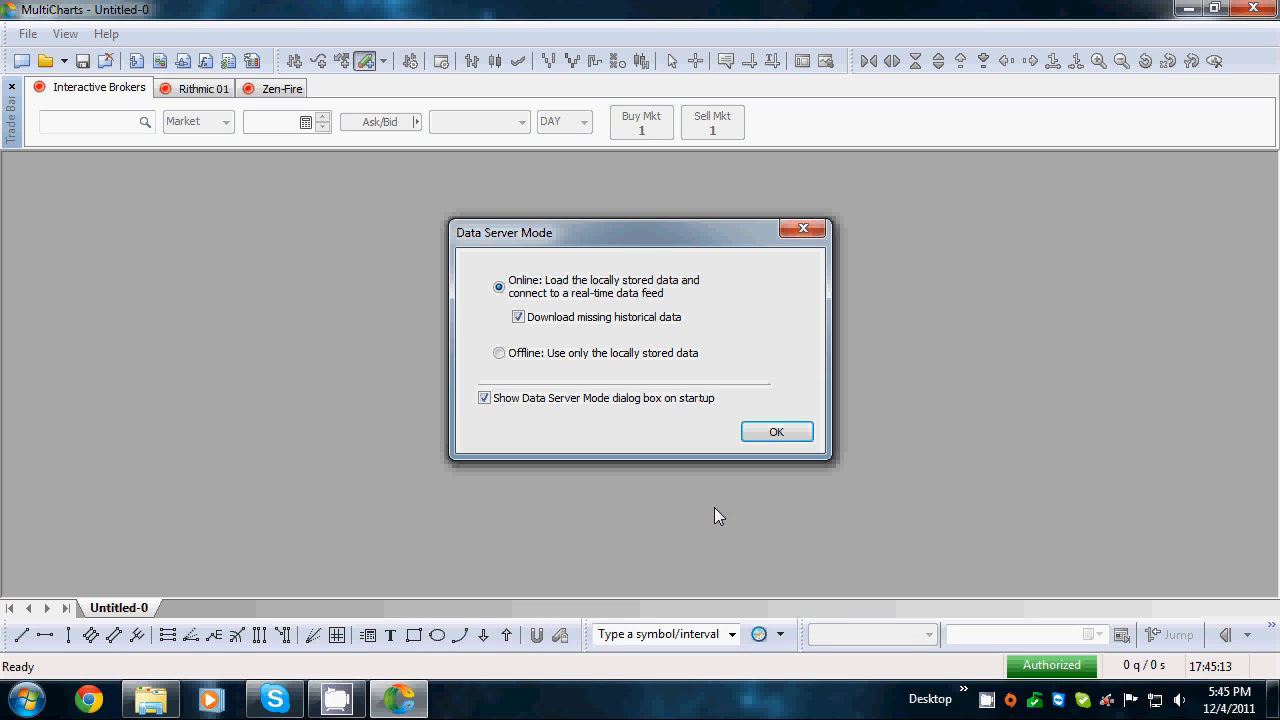
pyautogui.click(769, 430)
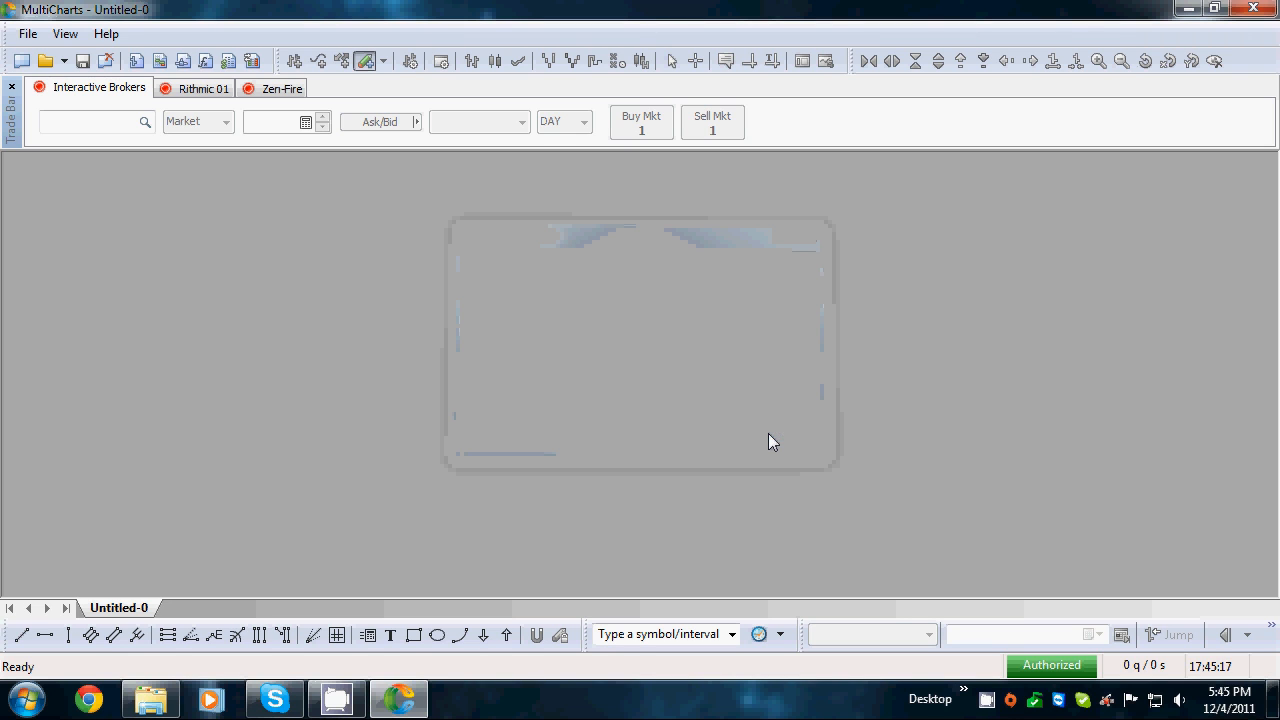
# Open the PowerLanguage Editor from MultiCharts.
pyautogui.click(27, 34)
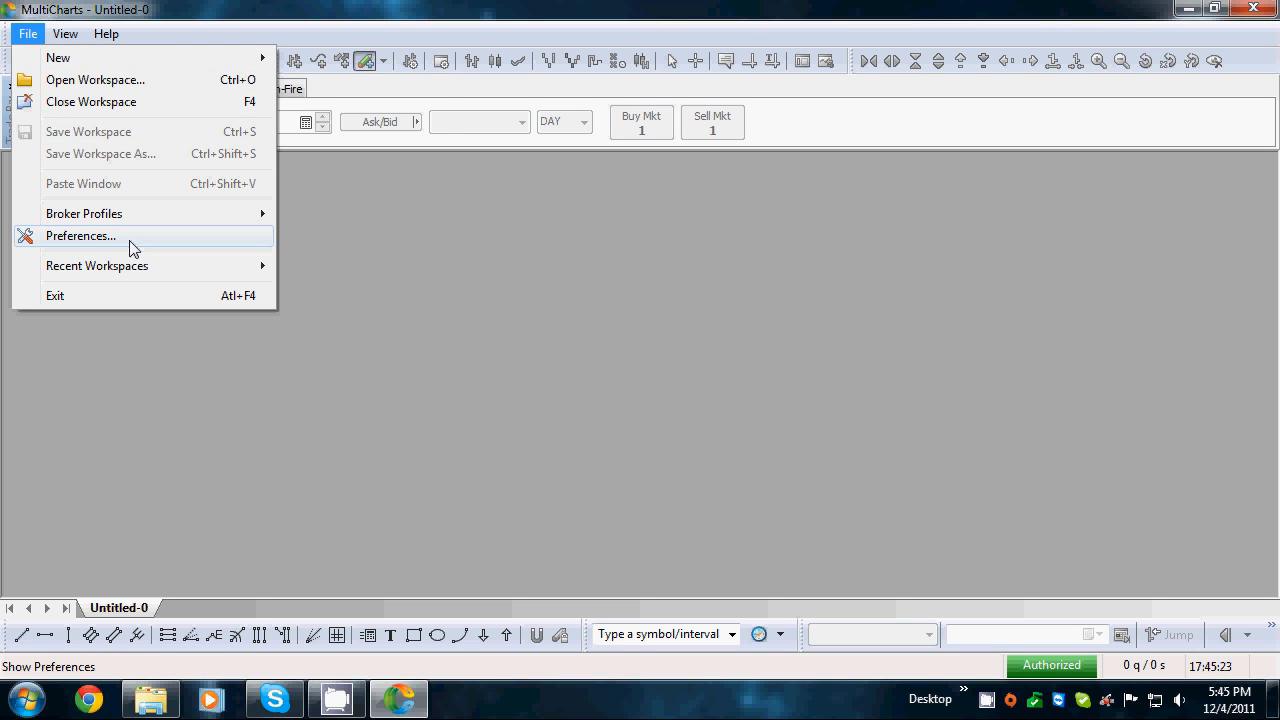
pyautogui.moveTo(134, 218)
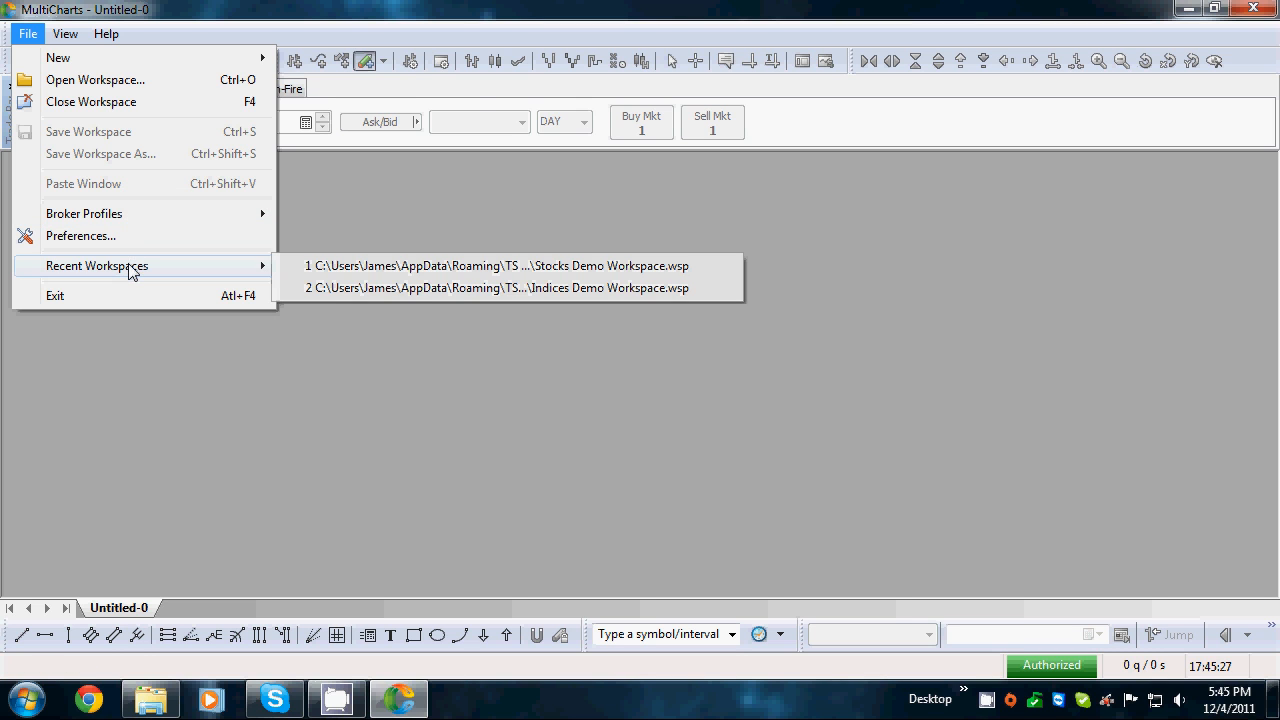
pyautogui.moveTo(111, 46)
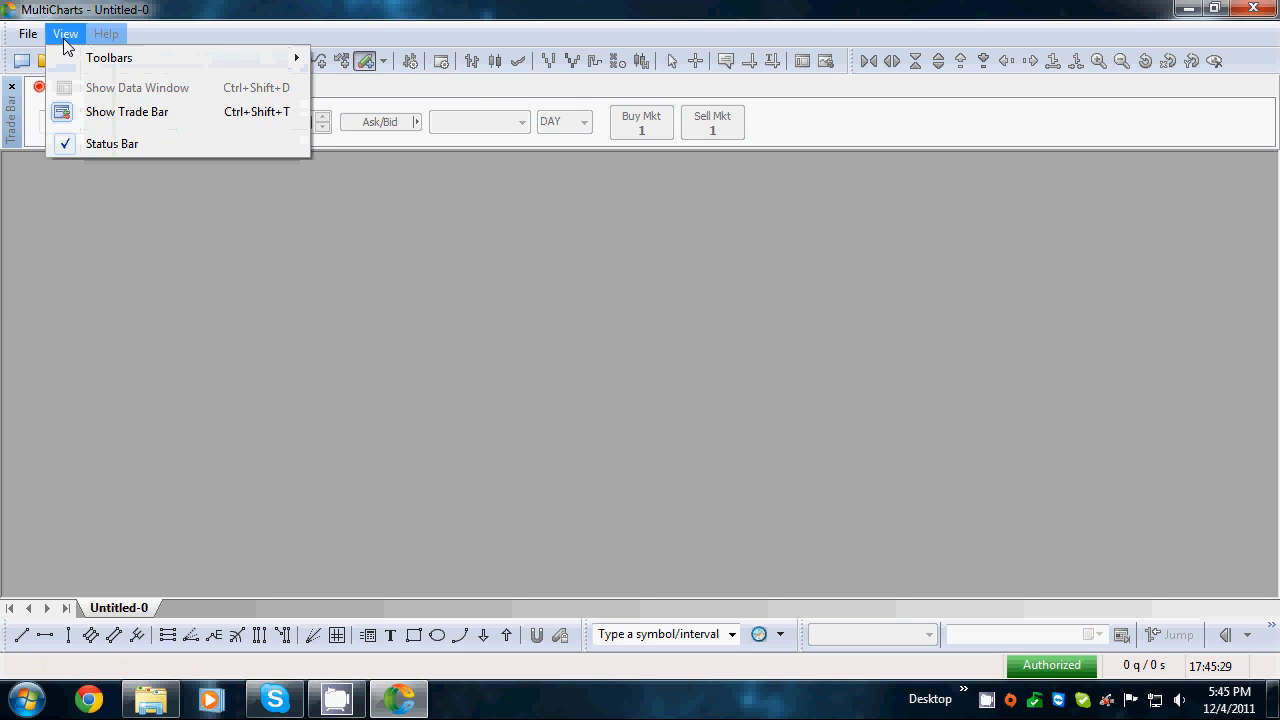
pyautogui.moveTo(32, 40)
pyautogui.moveTo(51, 66)
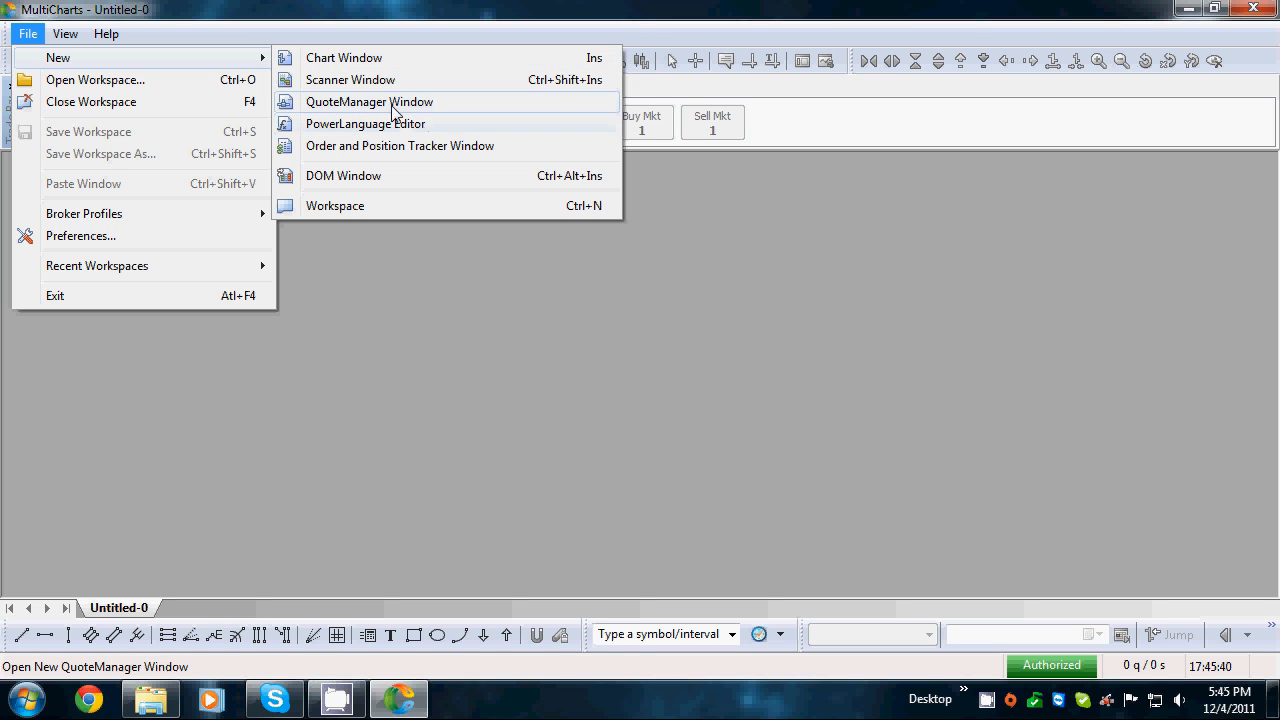
pyautogui.click(62, 33)
pyautogui.click(28, 33)
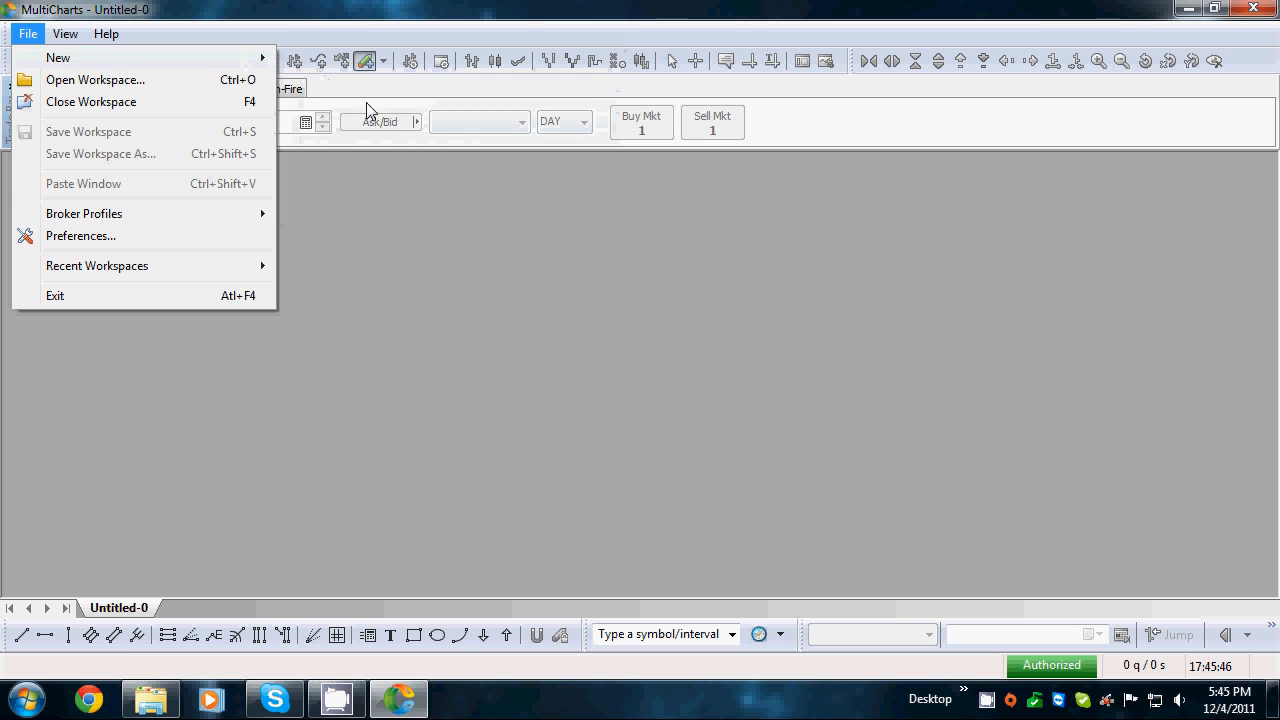
pyautogui.click(382, 122)
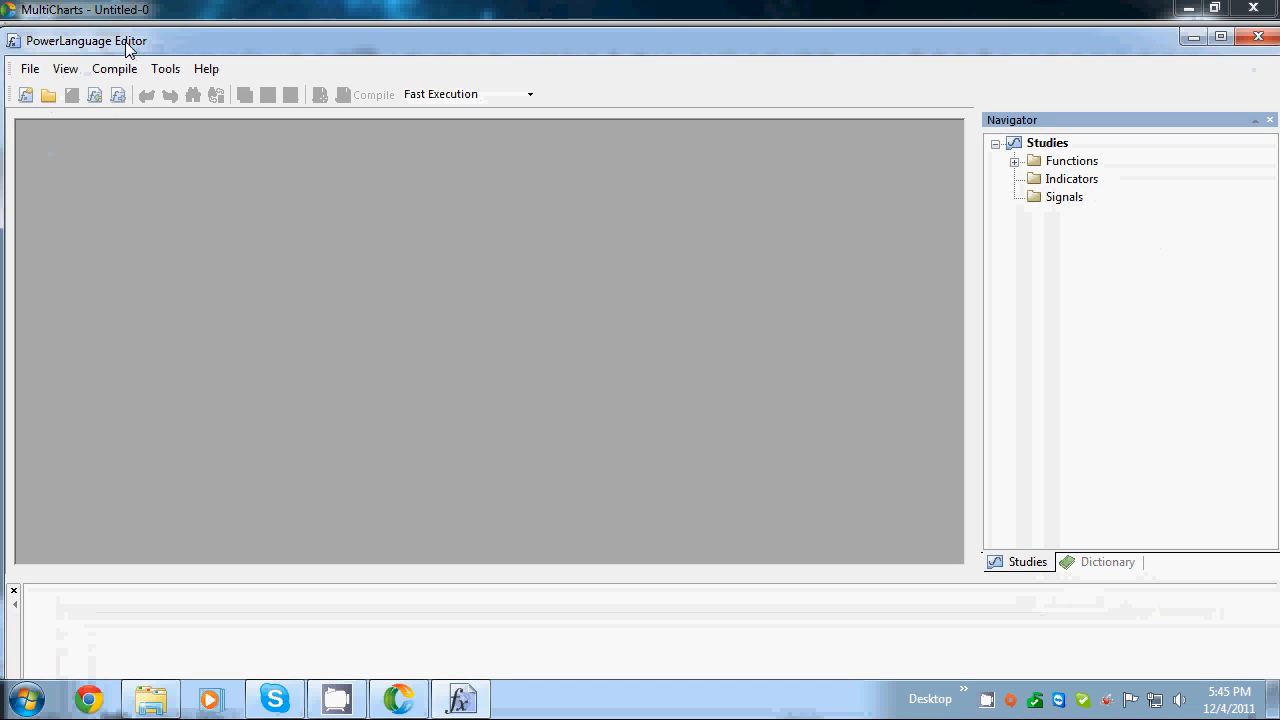
# Start a read-only study import and load EOTPRO_Multicharts_Indicators_12_04_2011.sef from the personal user folder's Downloads folder.
pyautogui.click(27, 70)
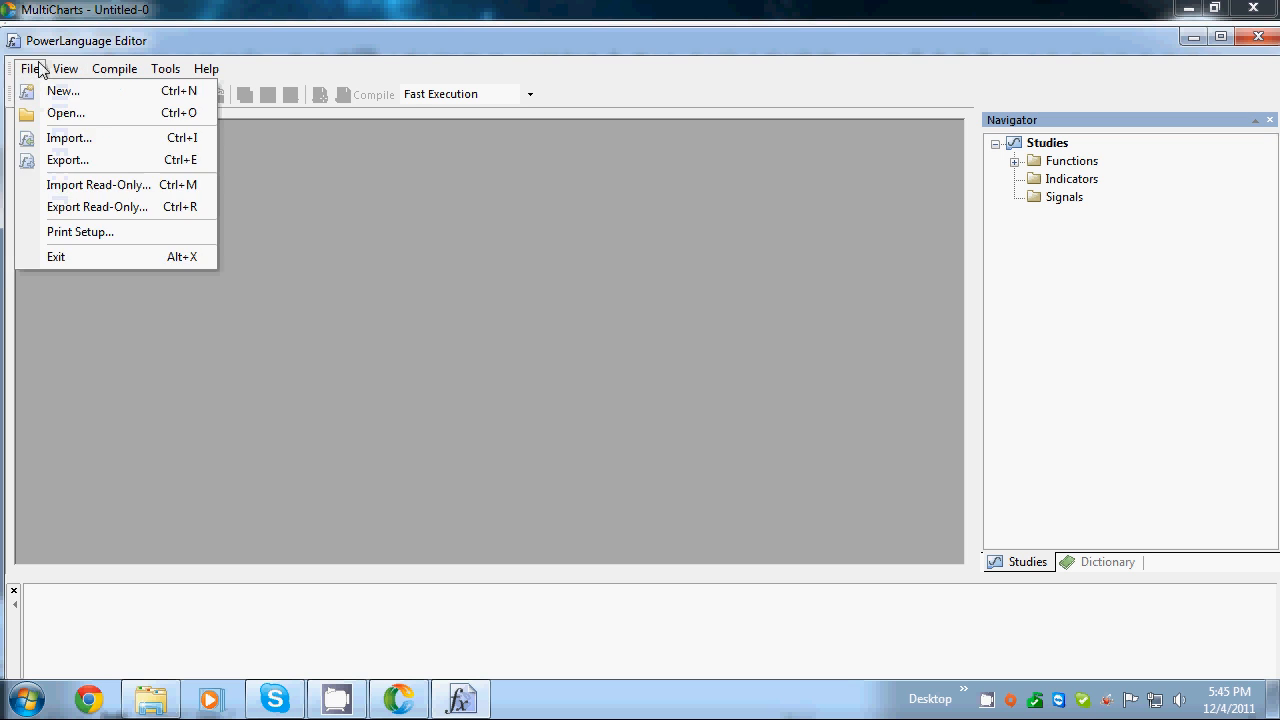
pyautogui.click(92, 188)
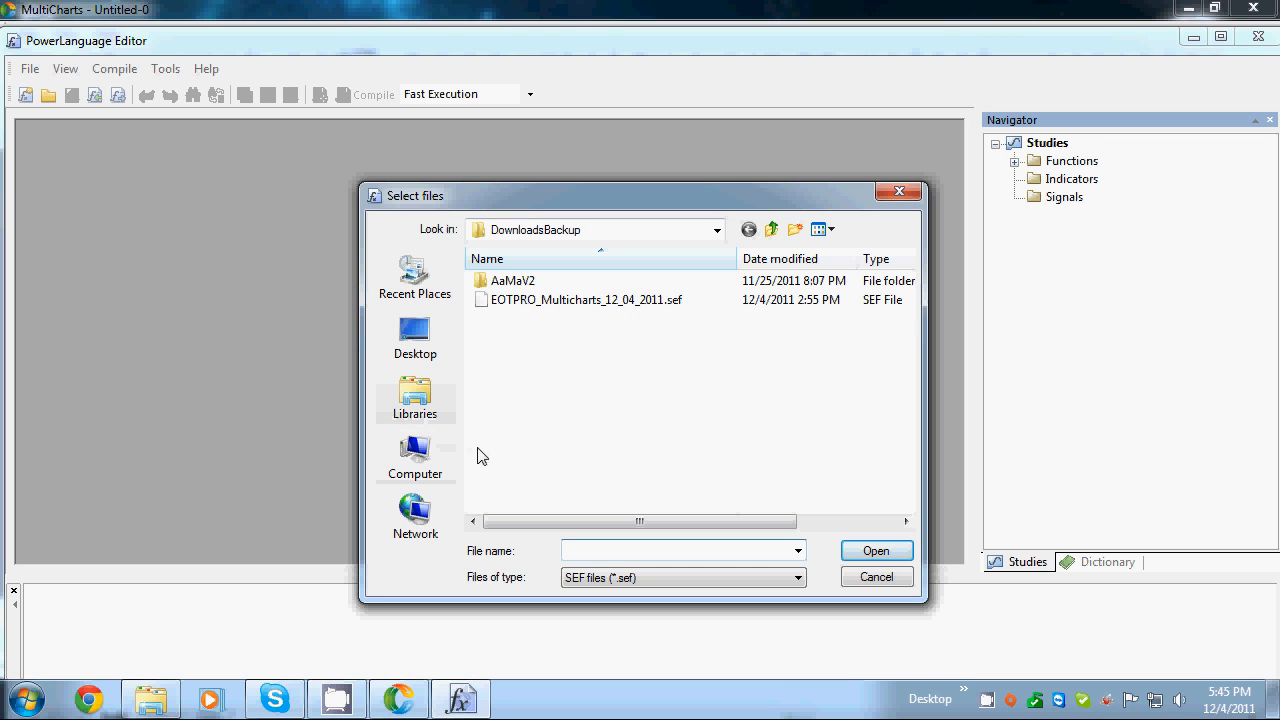
pyautogui.click(424, 403)
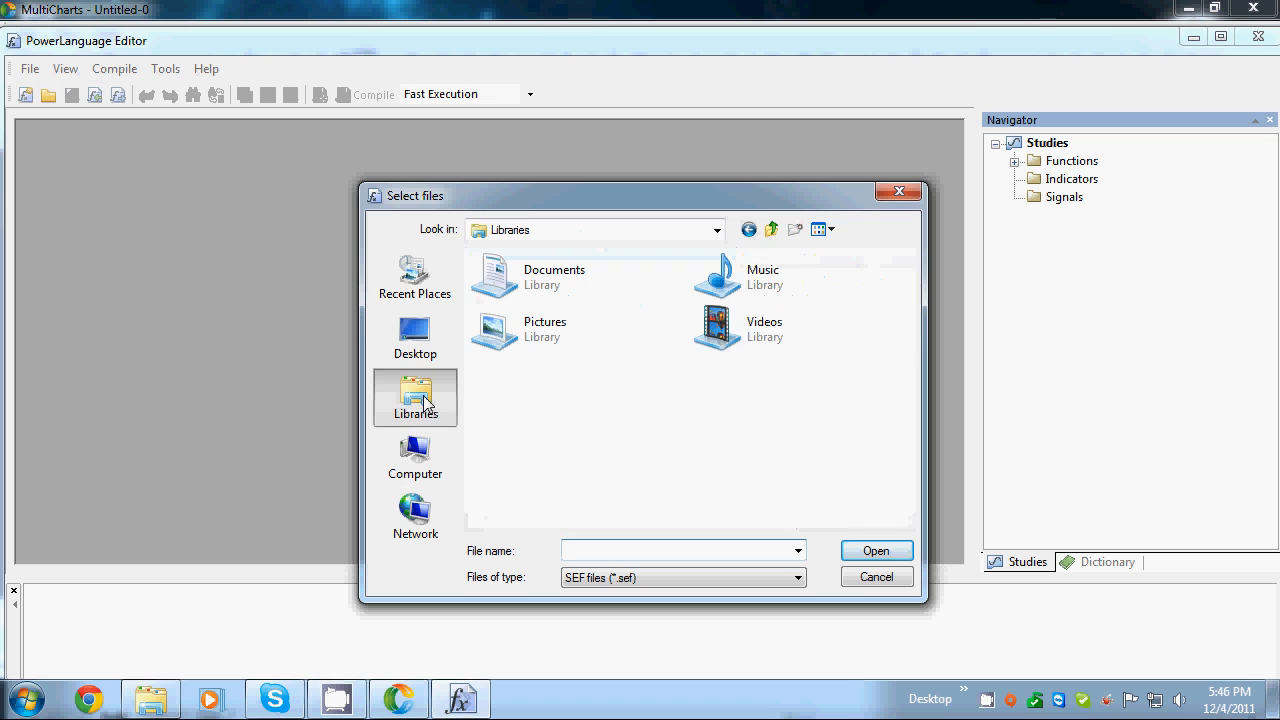
pyautogui.doubleClick(508, 294)
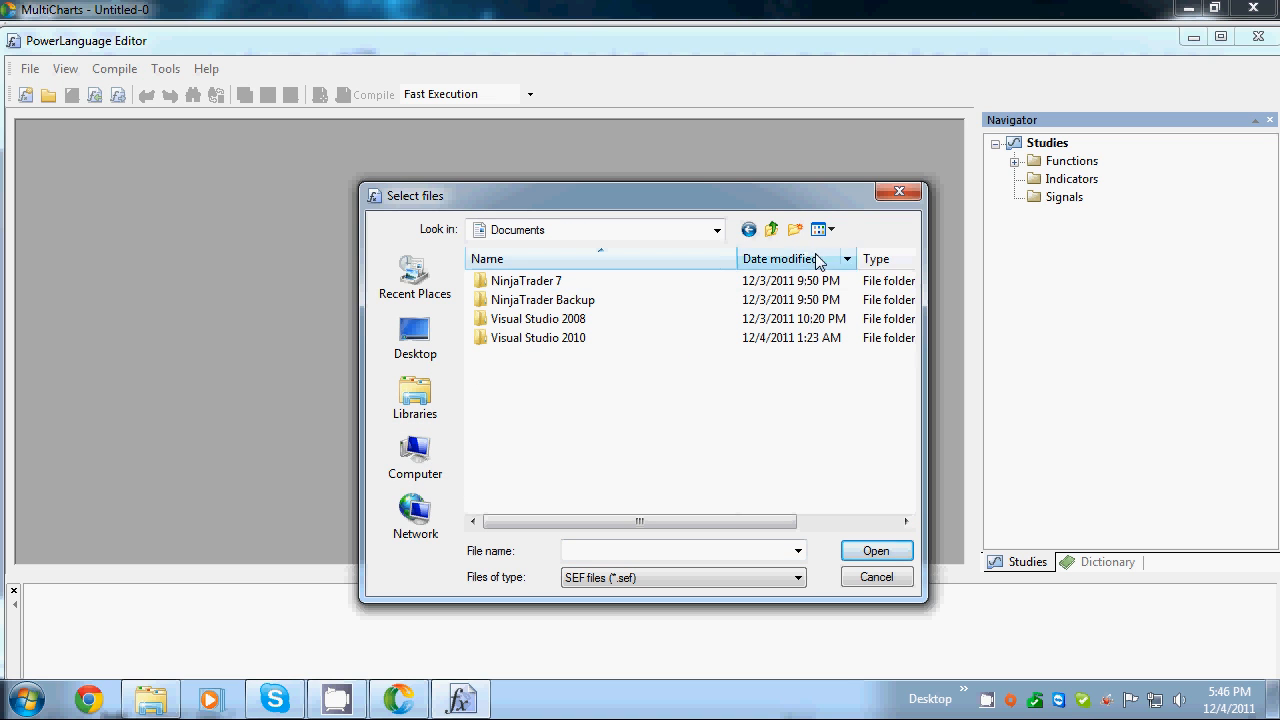
pyautogui.click(717, 231)
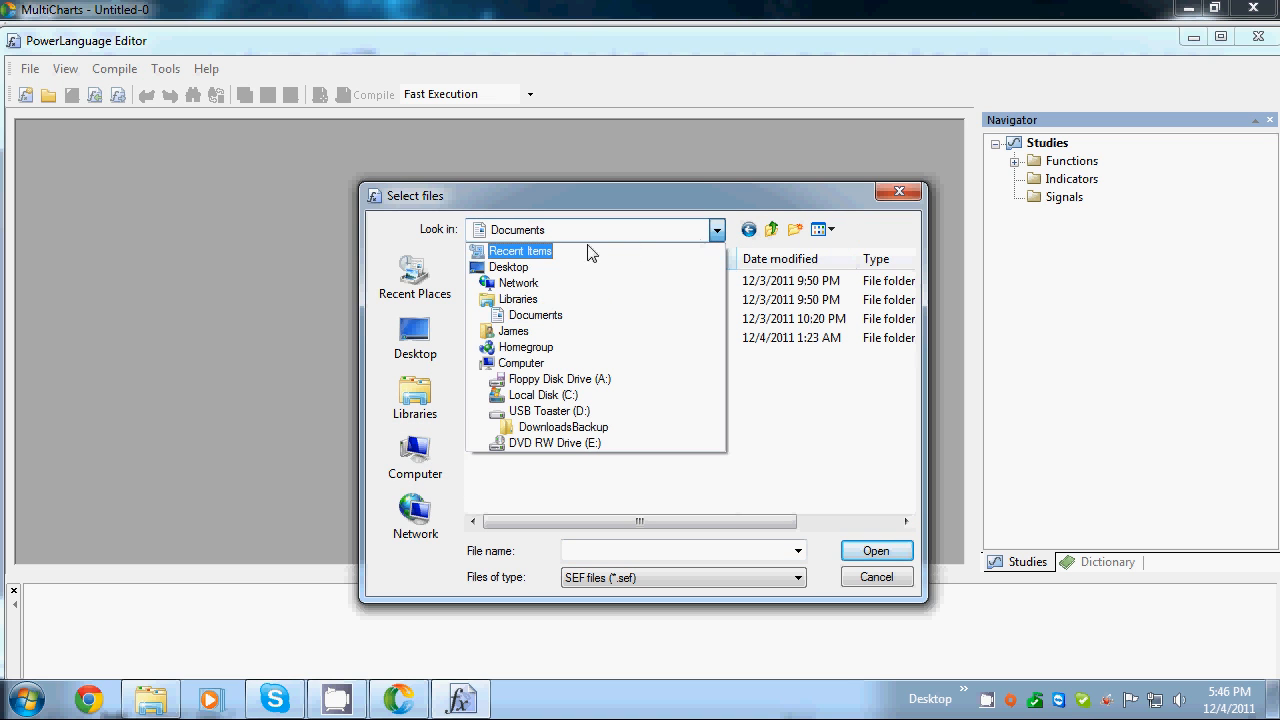
pyautogui.click(512, 331)
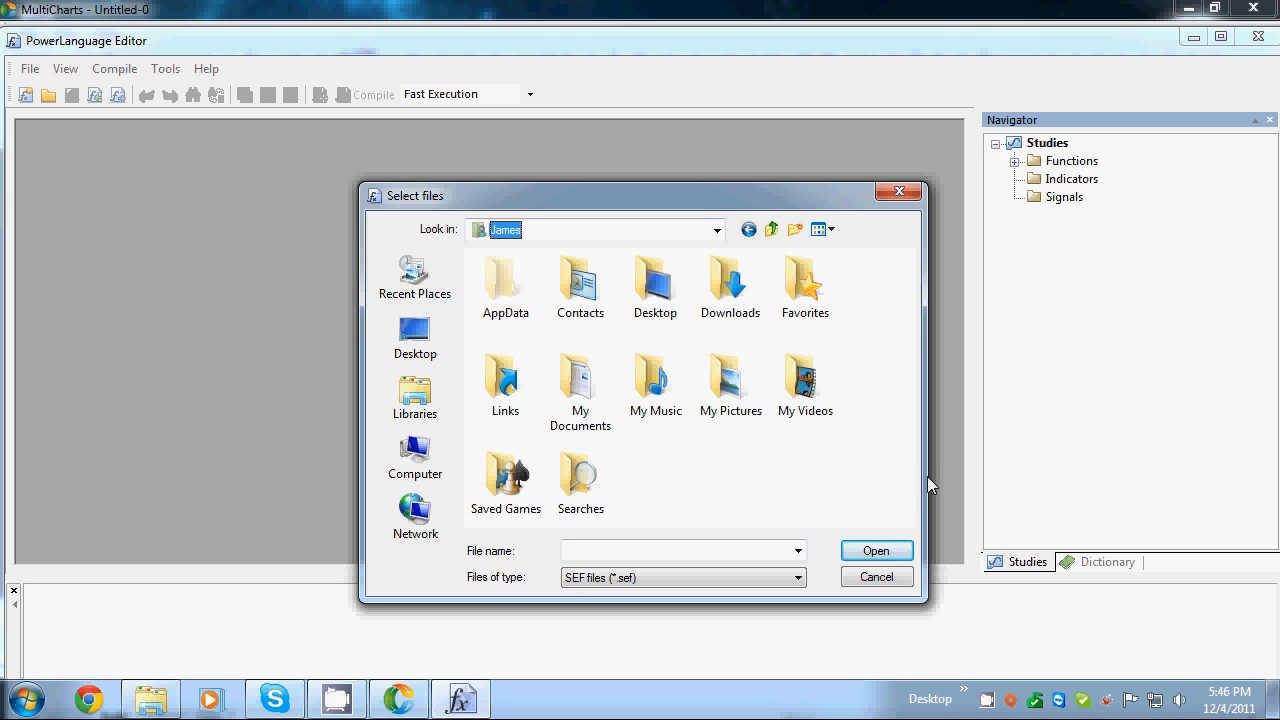
pyautogui.doubleClick(745, 308)
pyautogui.click(530, 312)
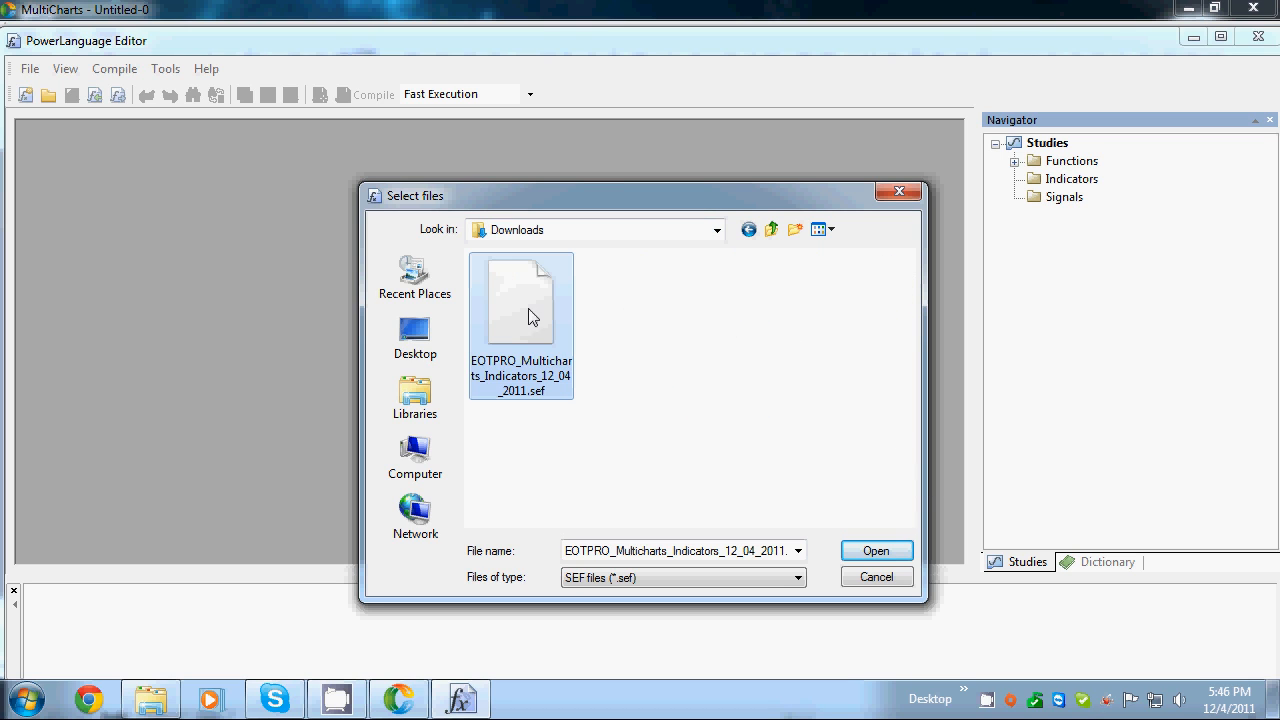
pyautogui.click(863, 554)
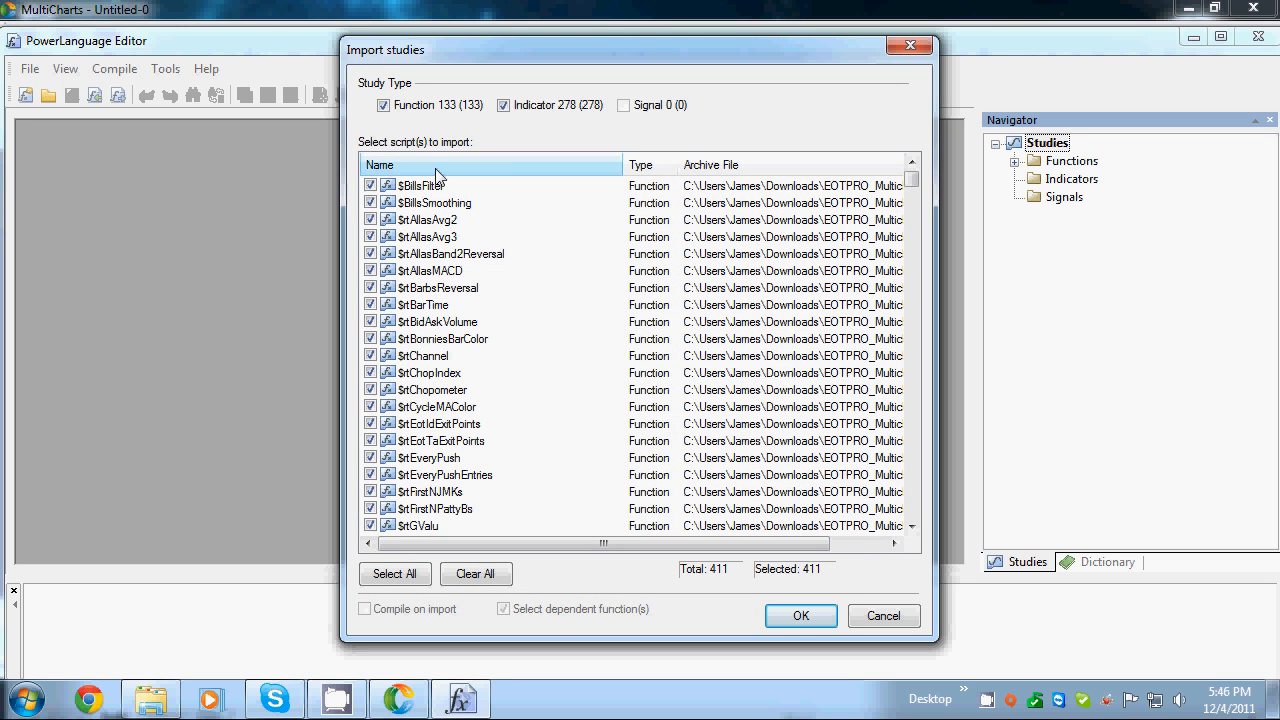
# Import all the selected functions and indicators, allowing the existing _BBWidth function to be overridden.
pyautogui.click(785, 616)
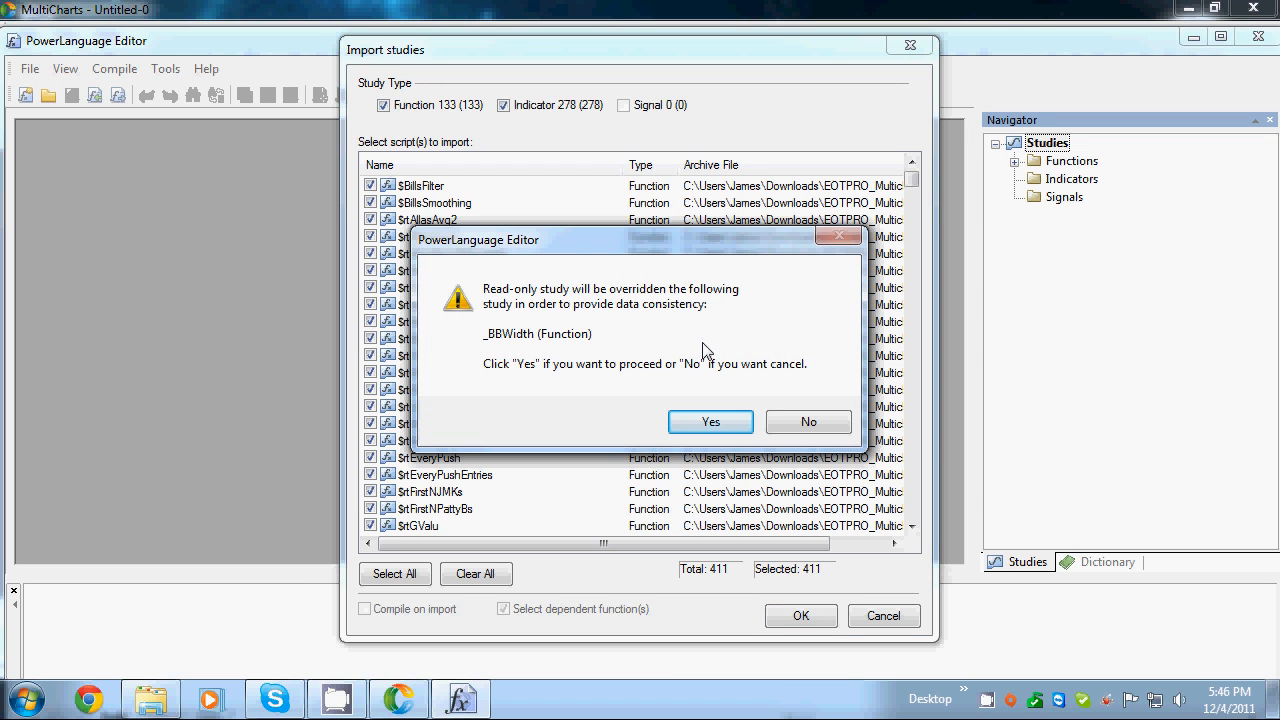
pyautogui.click(709, 424)
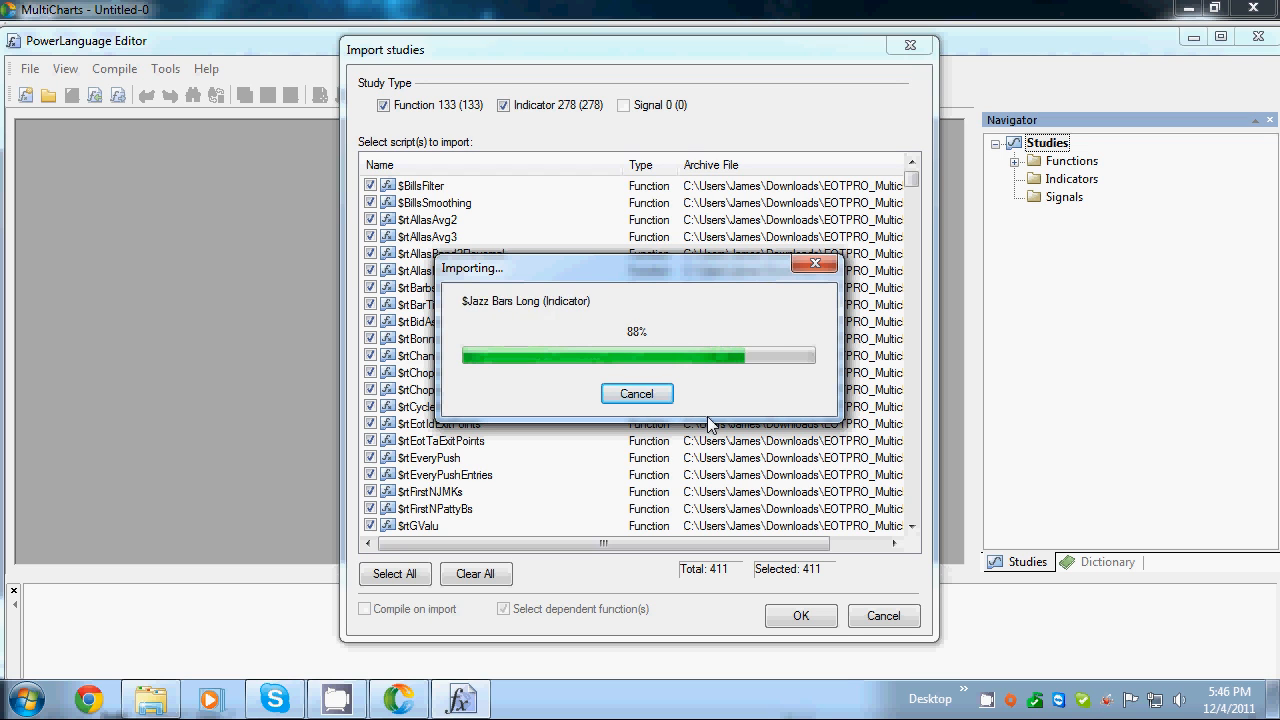
pyautogui.click(782, 391)
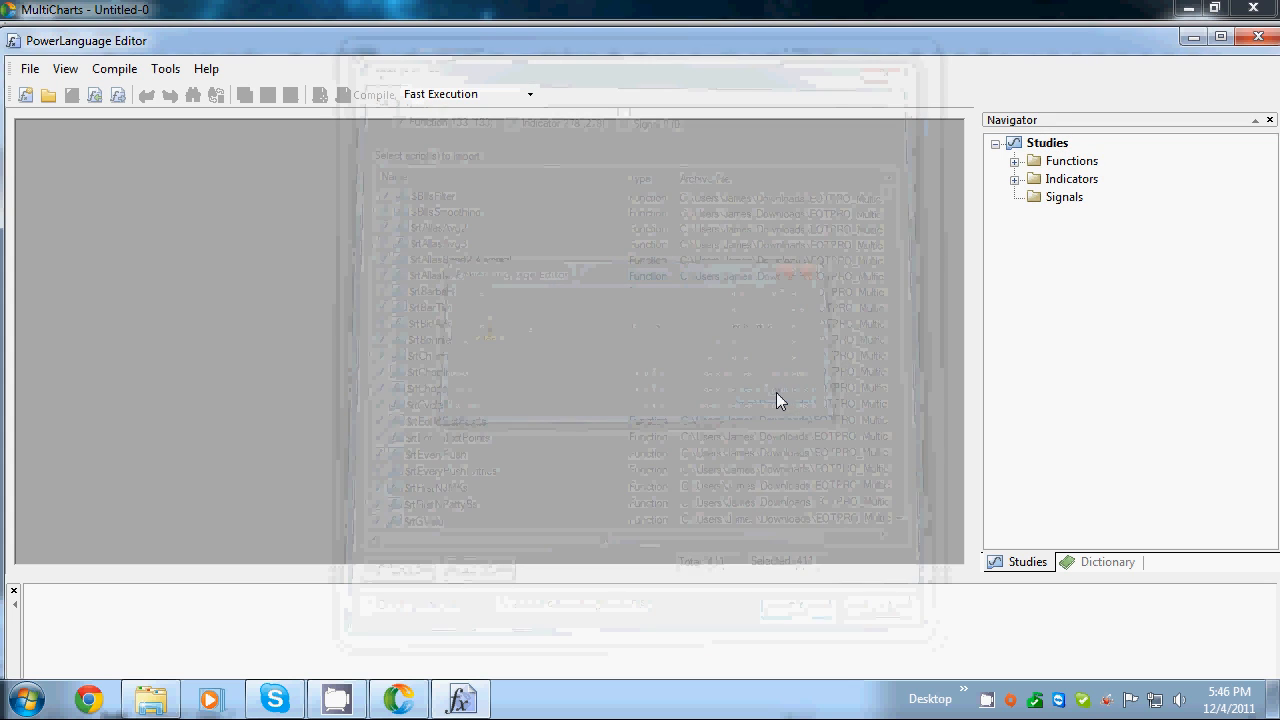
# Expand the Indicators folder in the study tree and try to open the $Angle of MA indicator.
pyautogui.click(1015, 180)
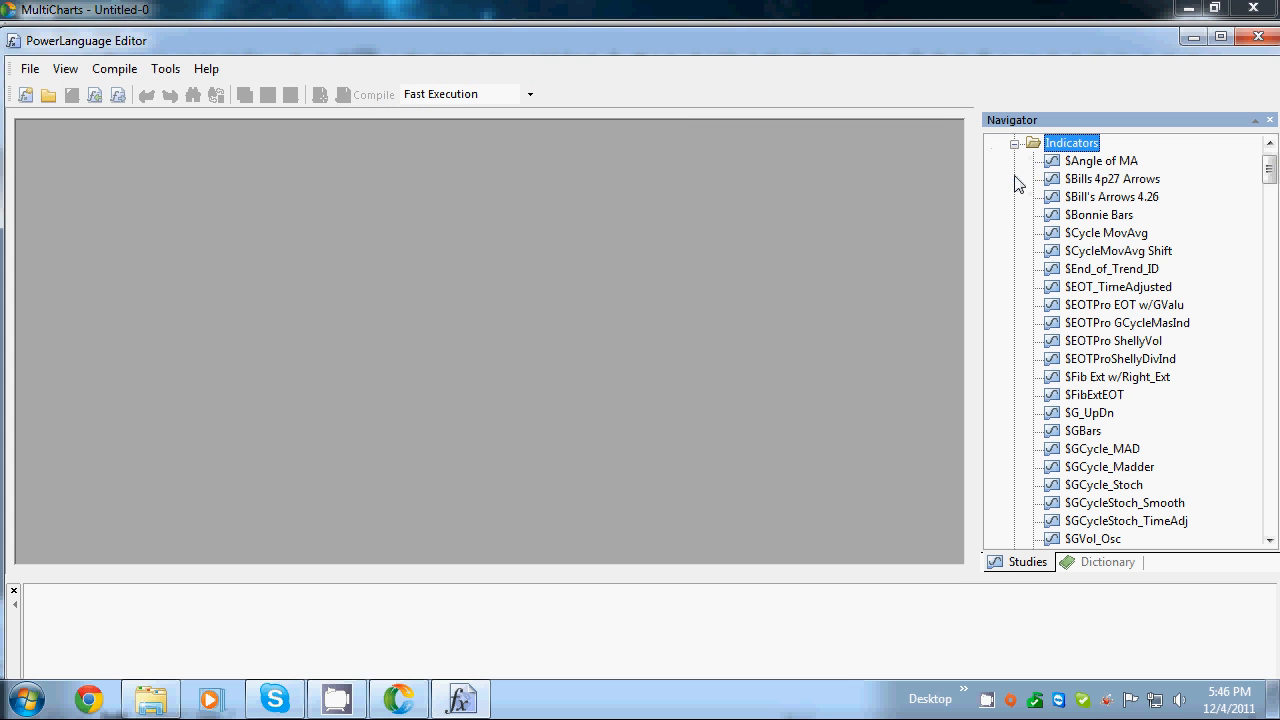
pyautogui.doubleClick(1070, 165)
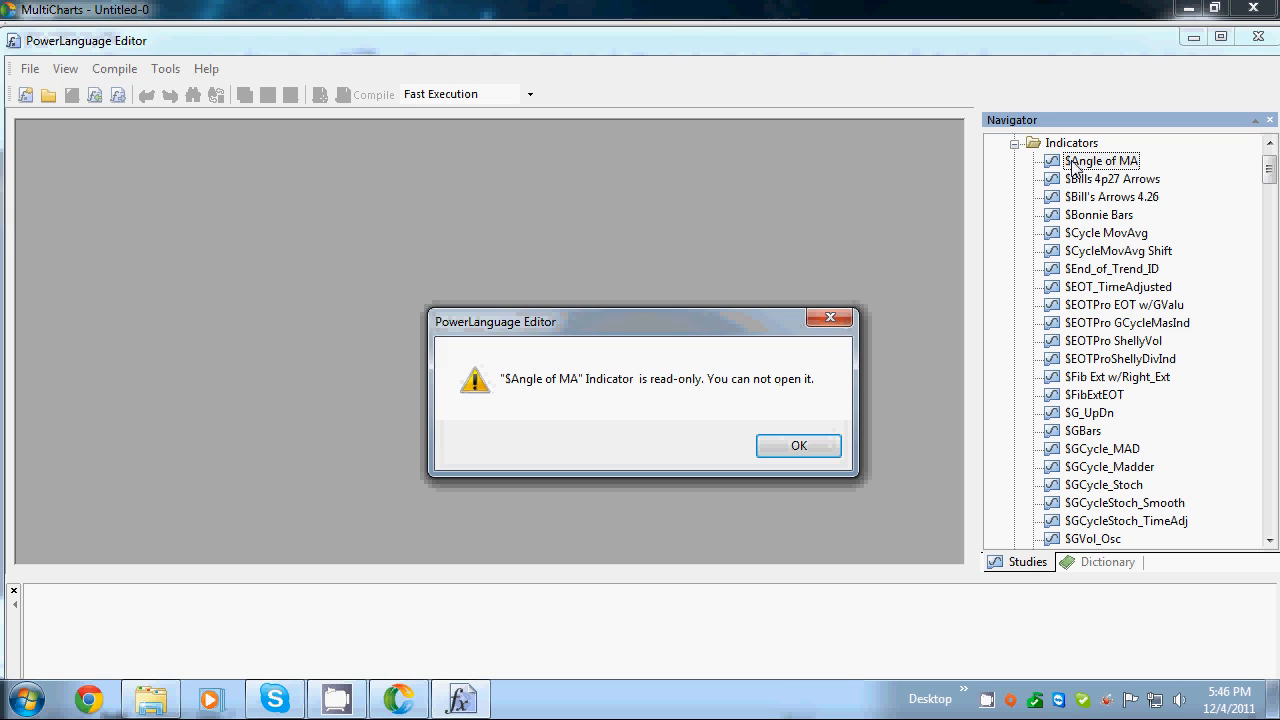
pyautogui.click(798, 446)
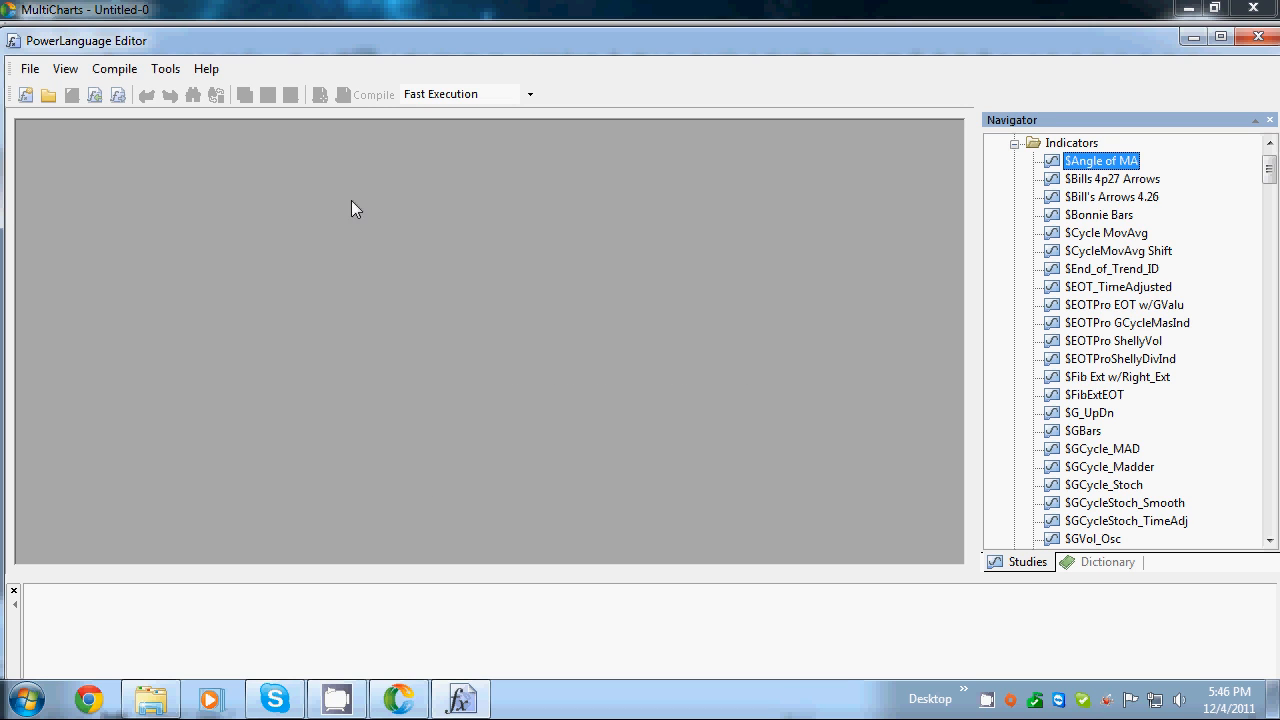
# Compile all uncompiled studies and close the PowerLanguage Editor.
pyautogui.click(126, 78)
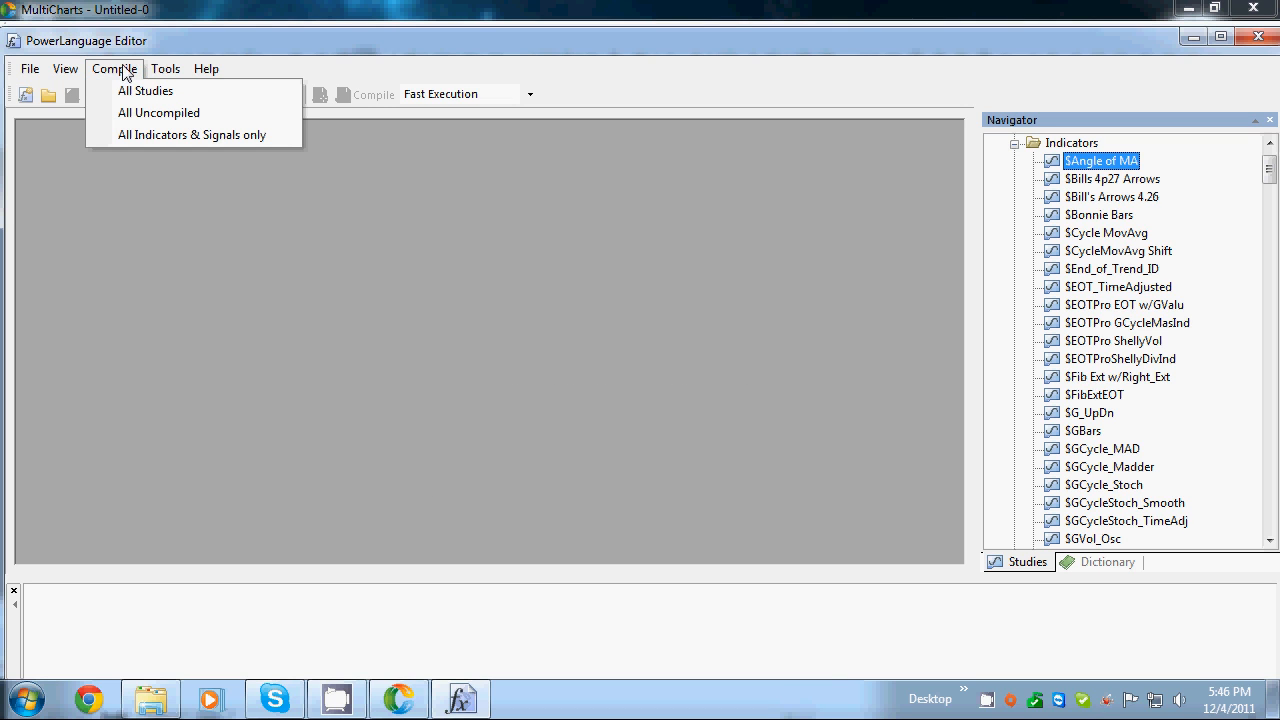
pyautogui.click(171, 116)
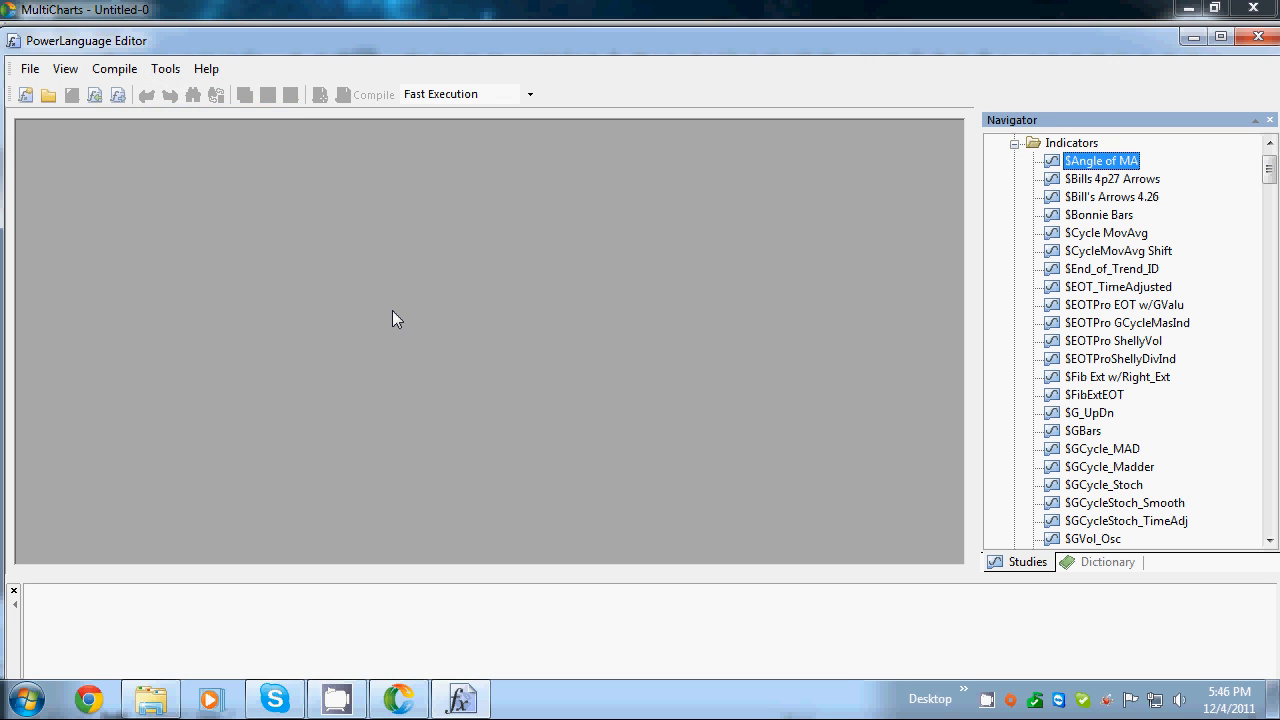
pyautogui.moveTo(550, 49)
pyautogui.mouseDown()
pyautogui.moveTo(553, 29)
pyautogui.moveTo(547, 70)
pyautogui.mouseUp()
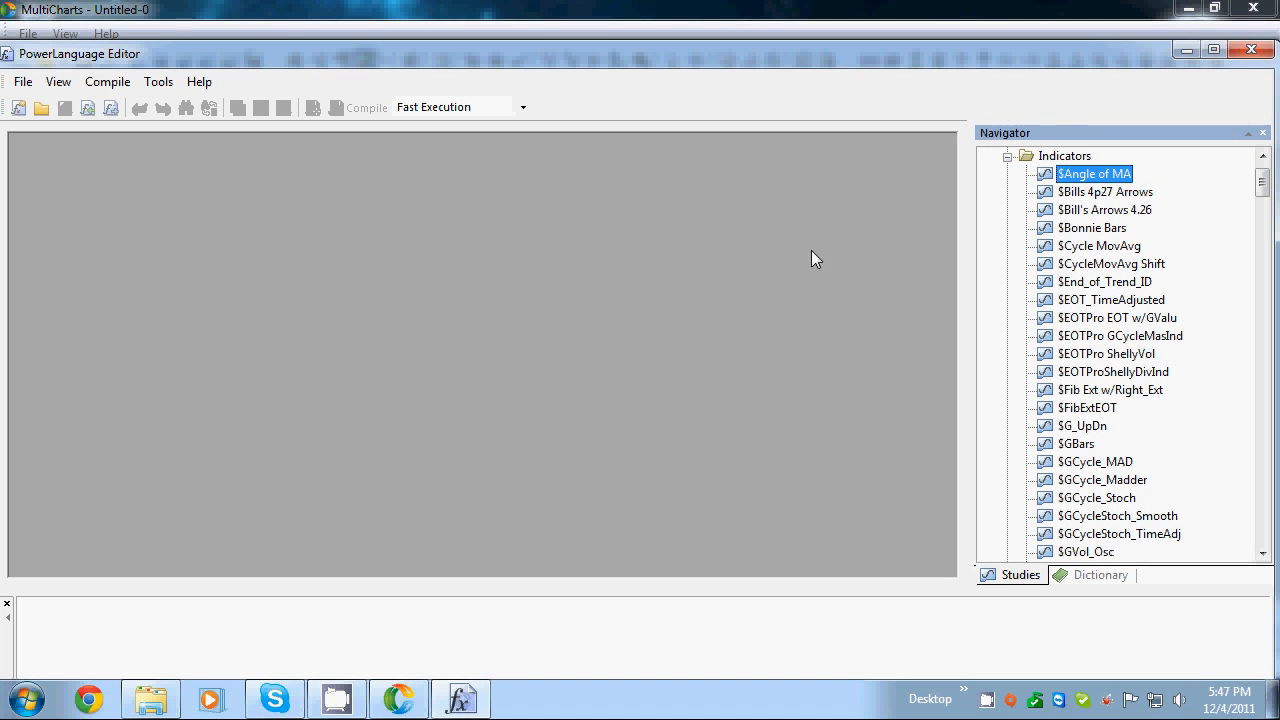
pyautogui.click(1251, 49)
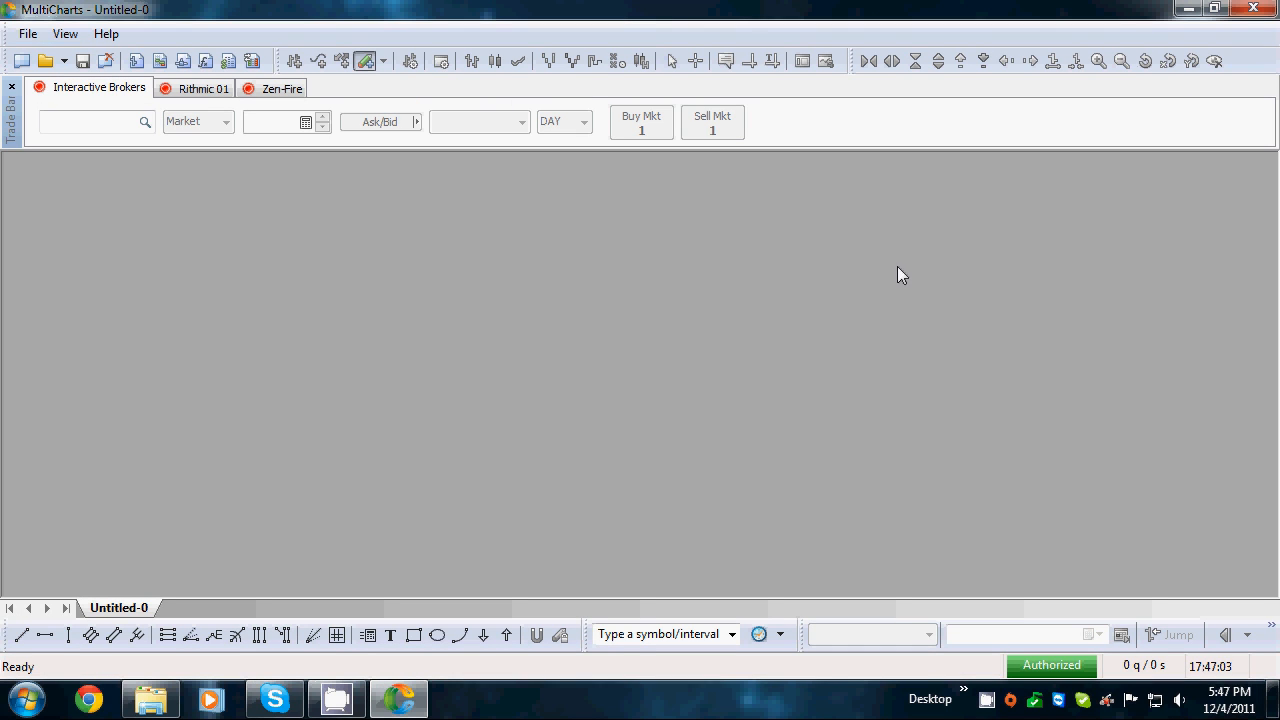
# Open the workspace EOTPRO_Multicharts_Workspace_12_04_2011.wsp from the personal user folder's Downloads folder.
pyautogui.click(27, 33)
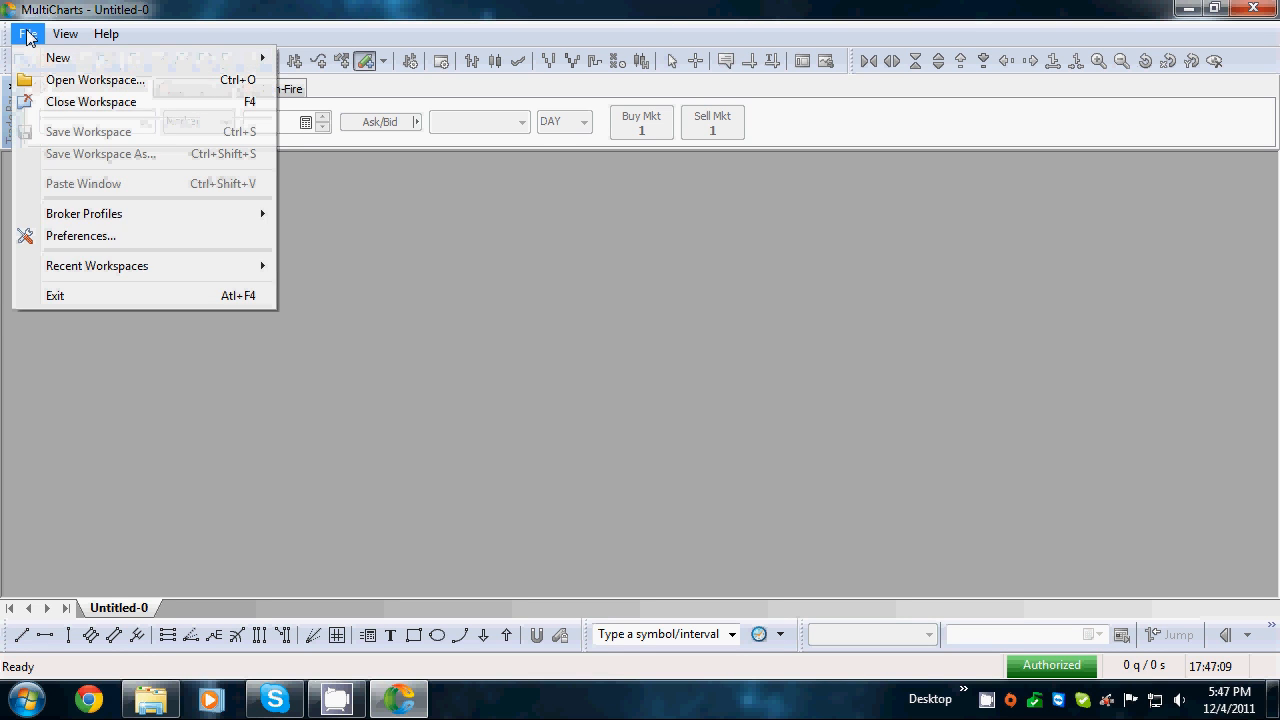
pyautogui.click(60, 84)
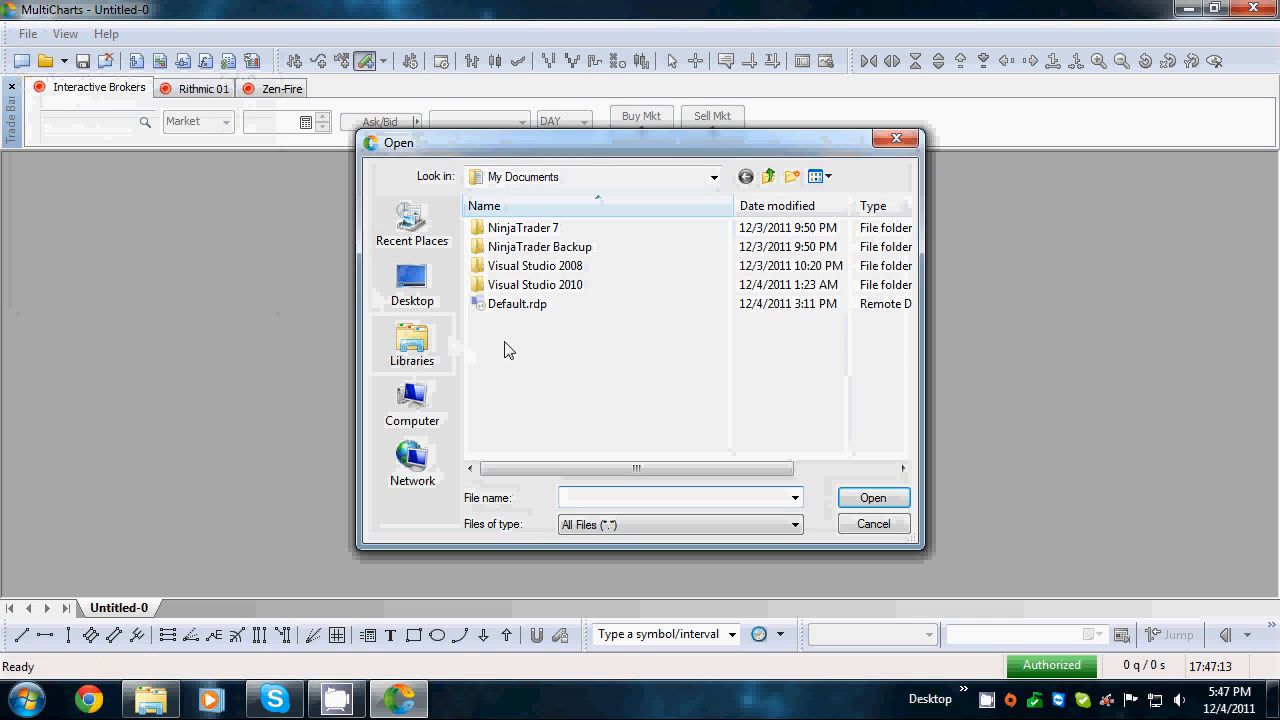
pyautogui.click(714, 177)
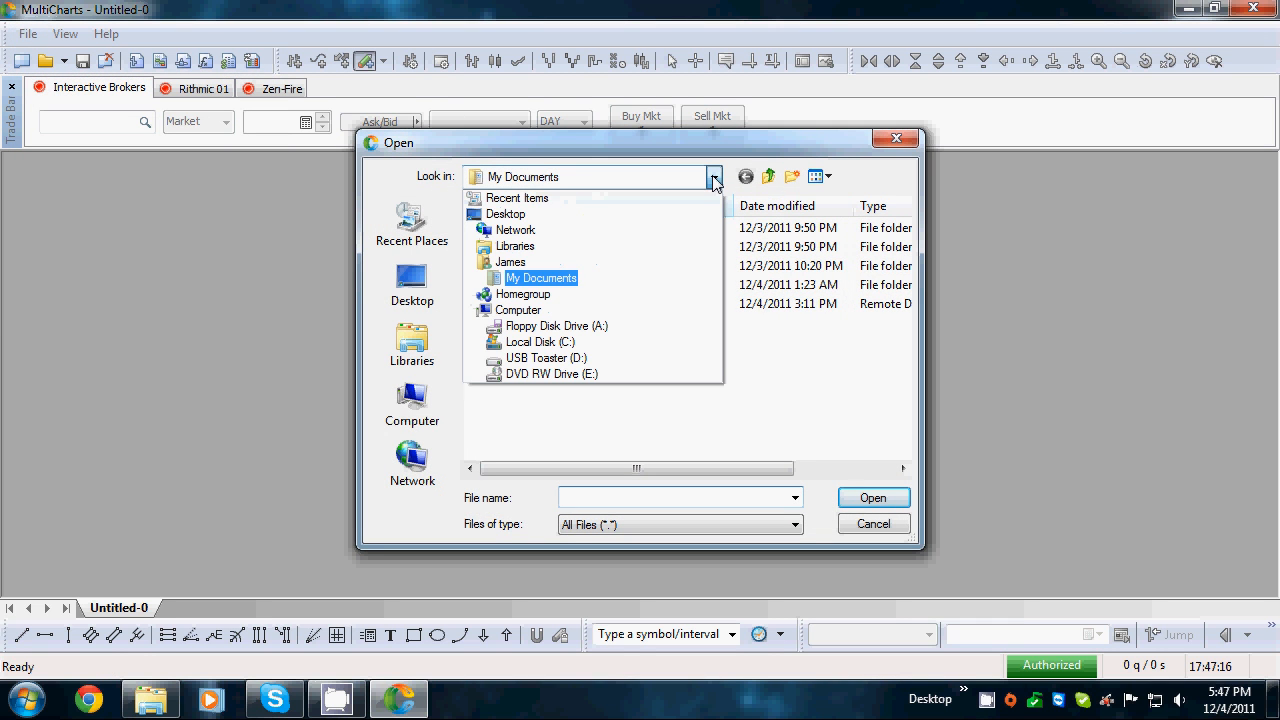
pyautogui.click(510, 262)
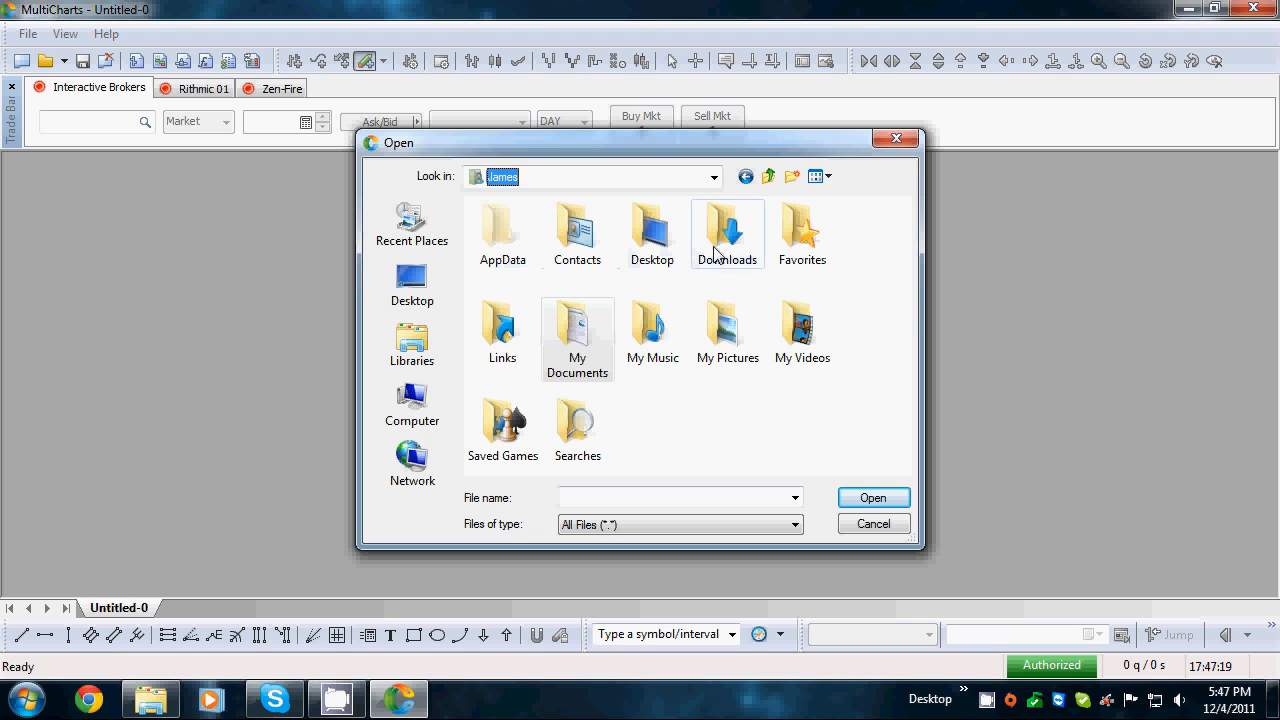
pyautogui.doubleClick(724, 240)
pyautogui.click(517, 262)
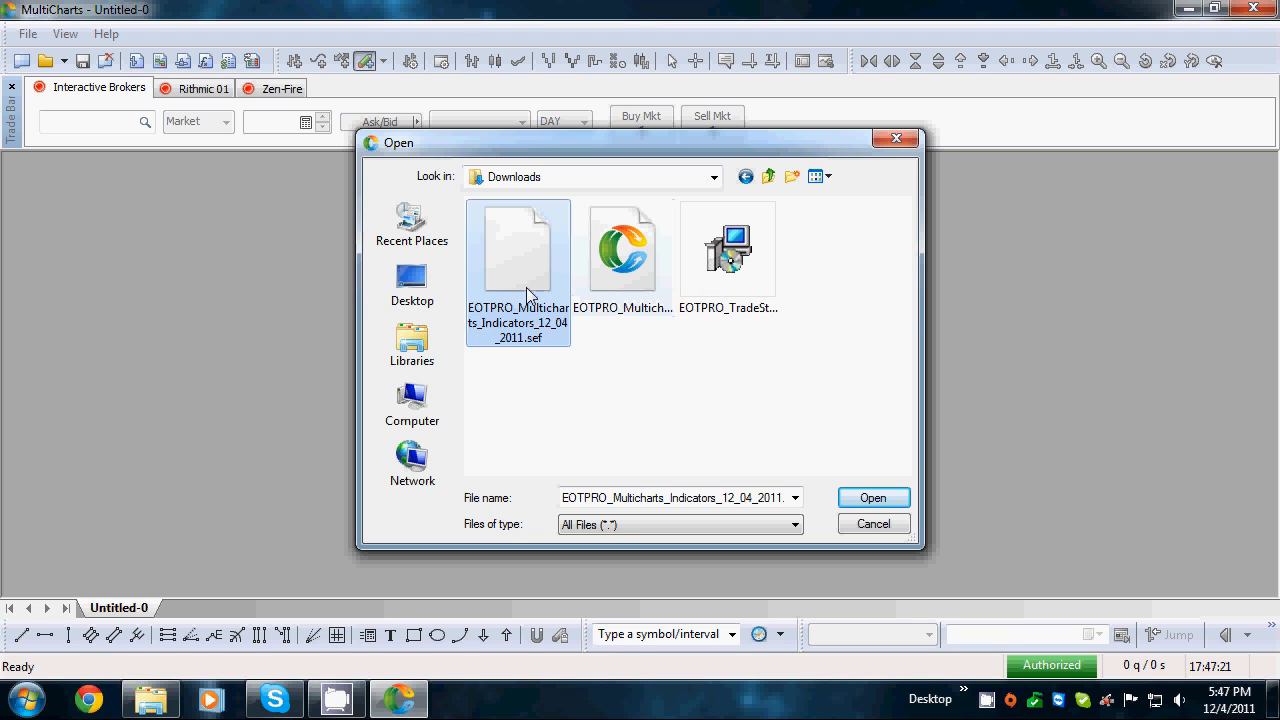
pyautogui.click(660, 293)
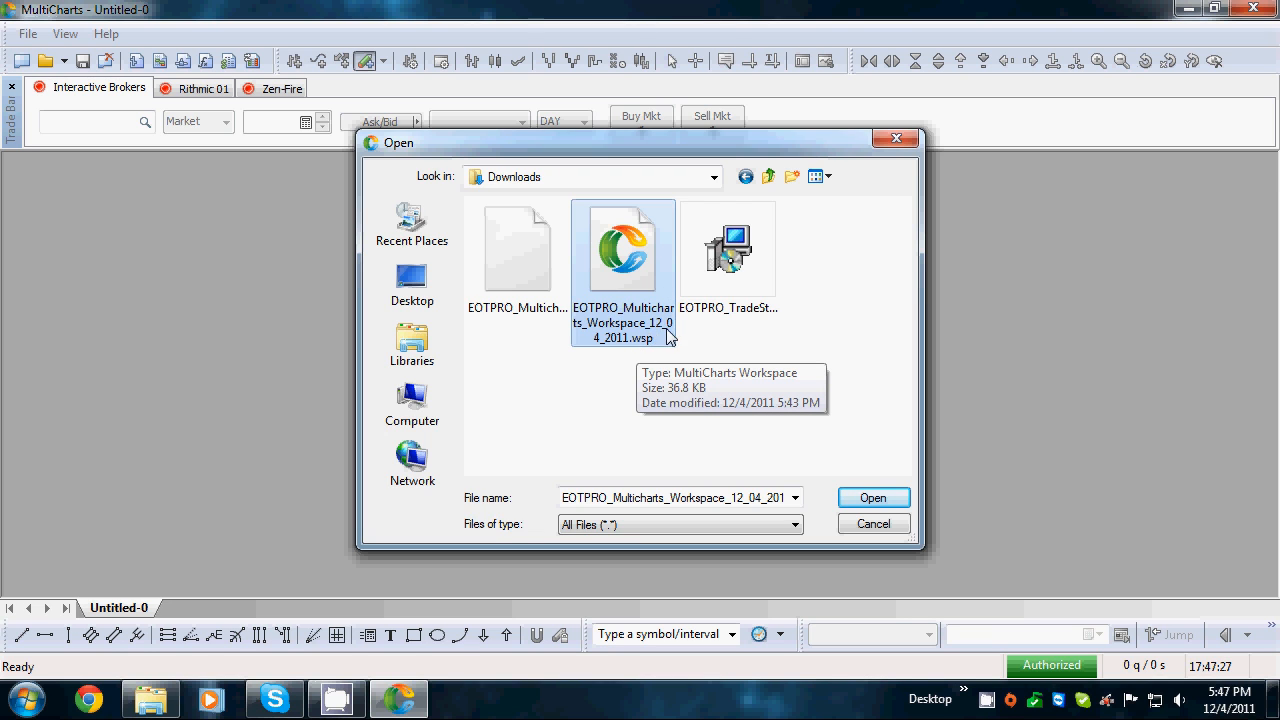
pyautogui.click(858, 505)
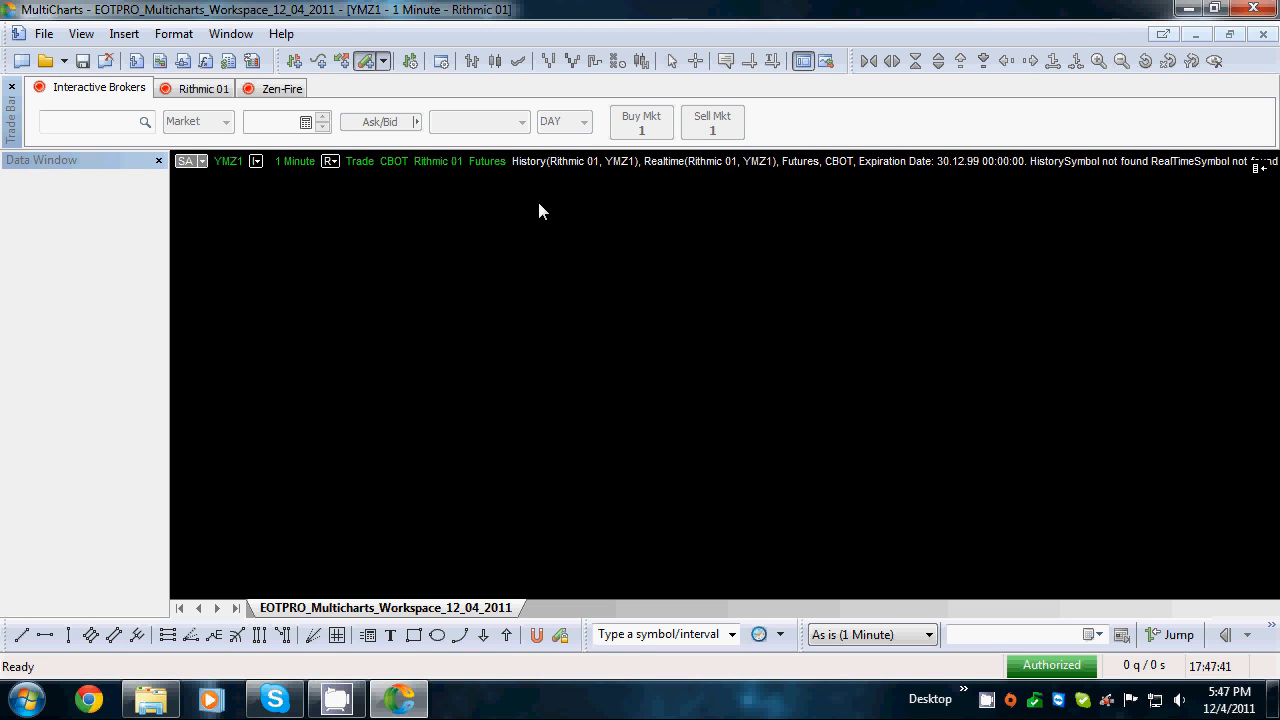
pyautogui.moveTo(484, 10); pyautogui.dragTo(544, 44)
pyautogui.doubleClick(544, 44)
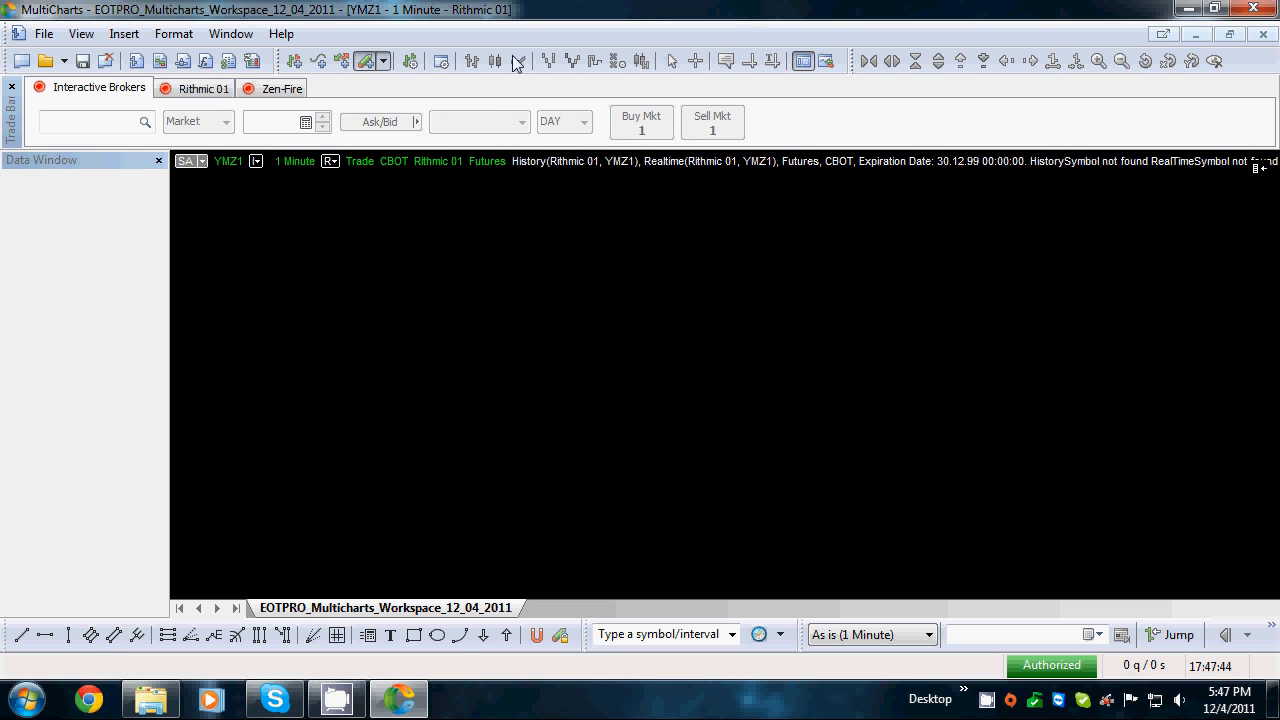
pyautogui.rightClick(445, 244)
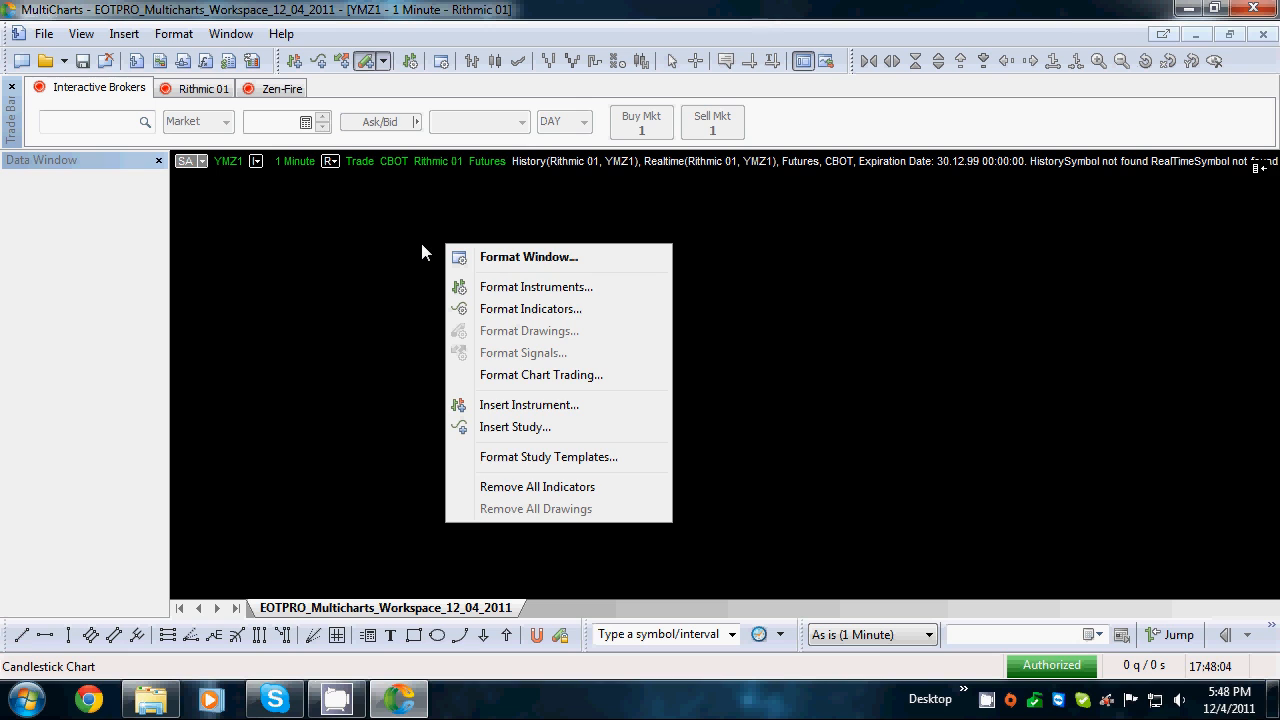
pyautogui.click(421, 252)
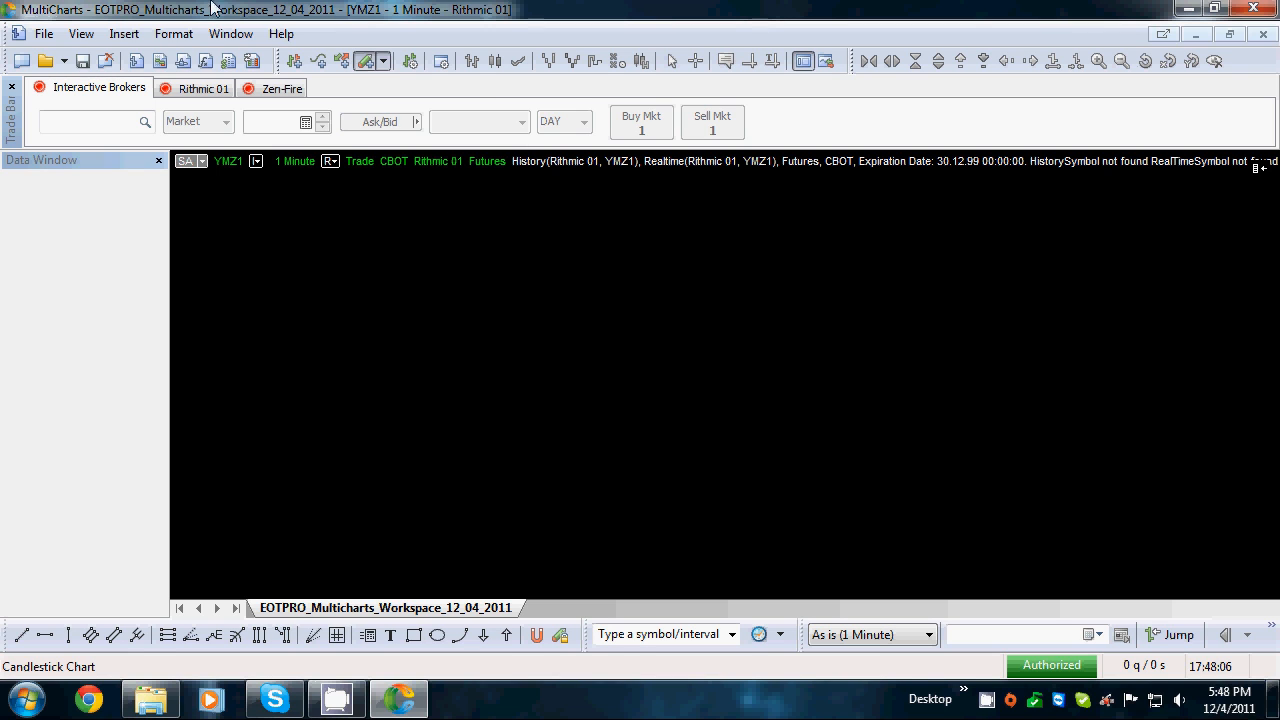
# Open the chart's instrument formatting settings and choose Rithmic 01 as the data source.
pyautogui.rightClick(436, 216)
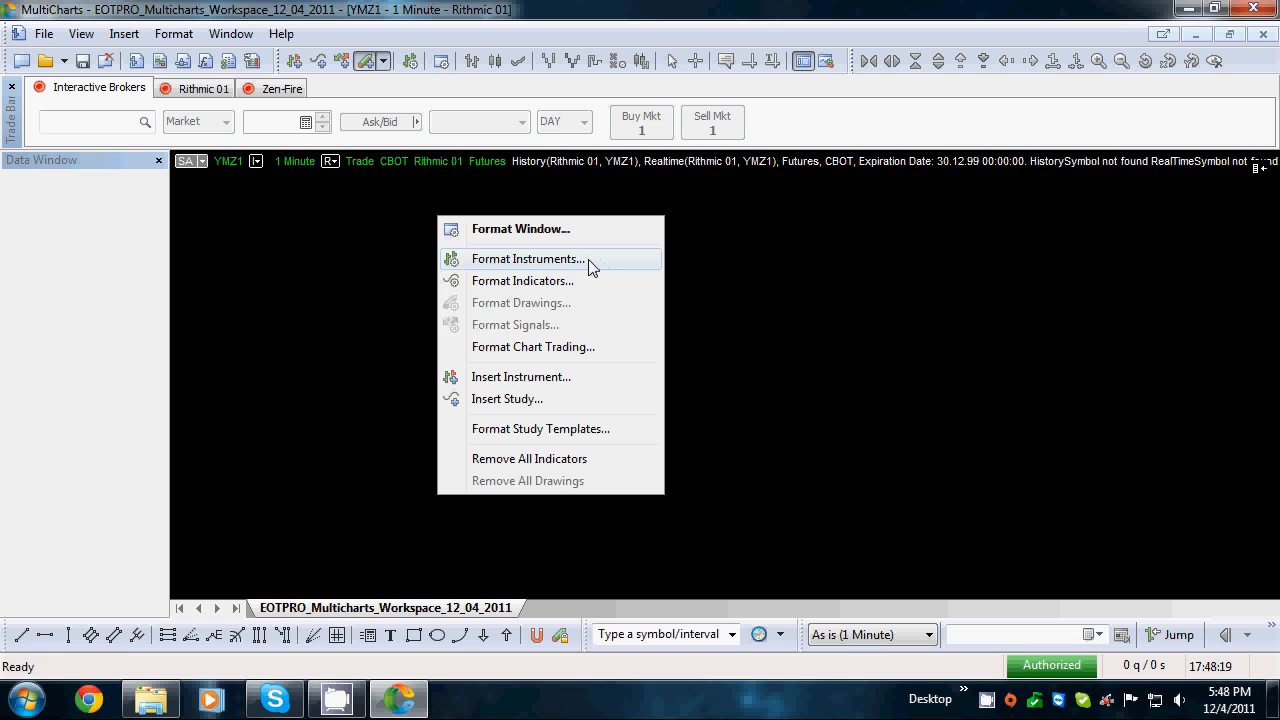
pyautogui.rightClick(372, 290)
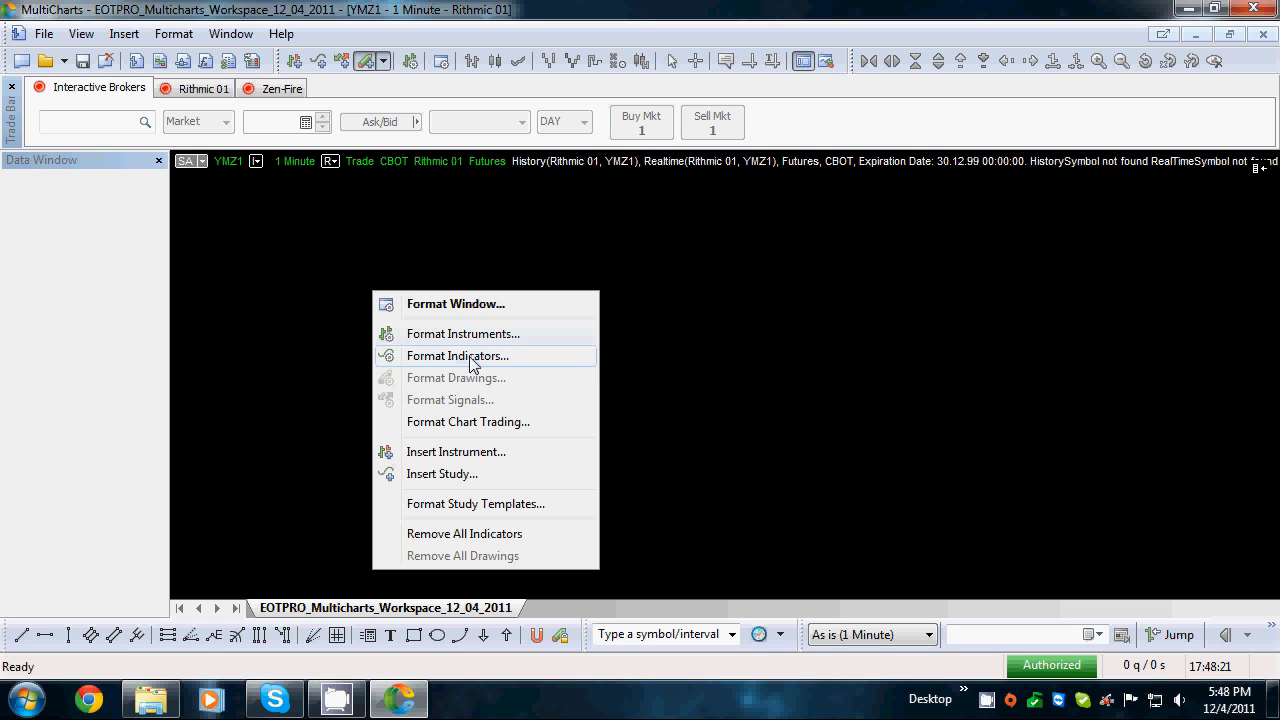
pyautogui.click(483, 340)
pyautogui.moveTo(923, 80); pyautogui.dragTo(479, 72)
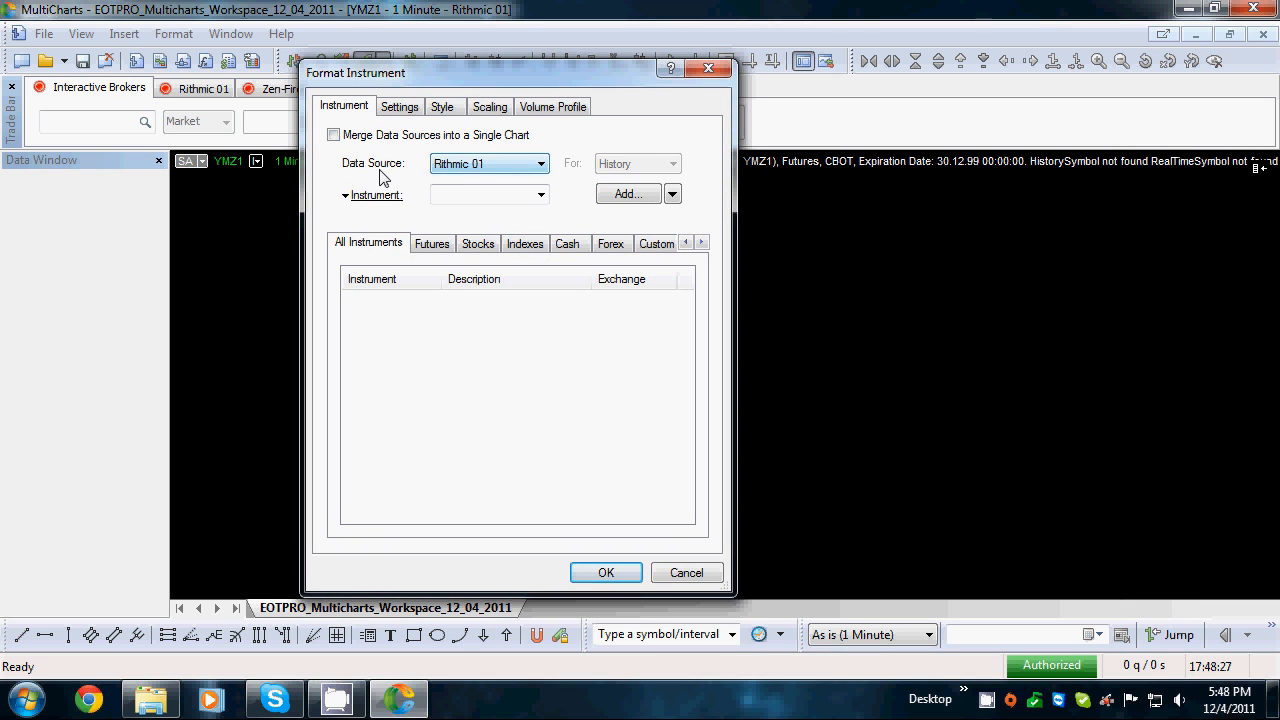
pyautogui.click(474, 166)
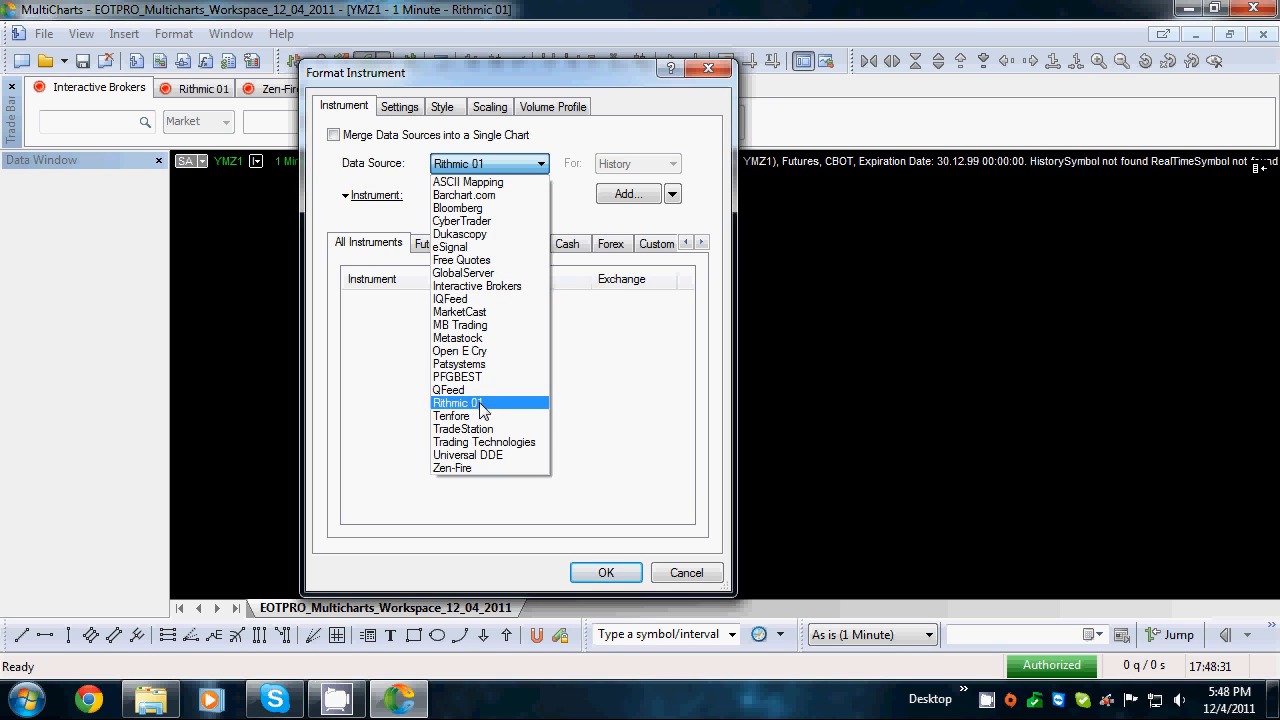
pyautogui.click(481, 403)
pyautogui.click(541, 196)
pyautogui.click(541, 196)
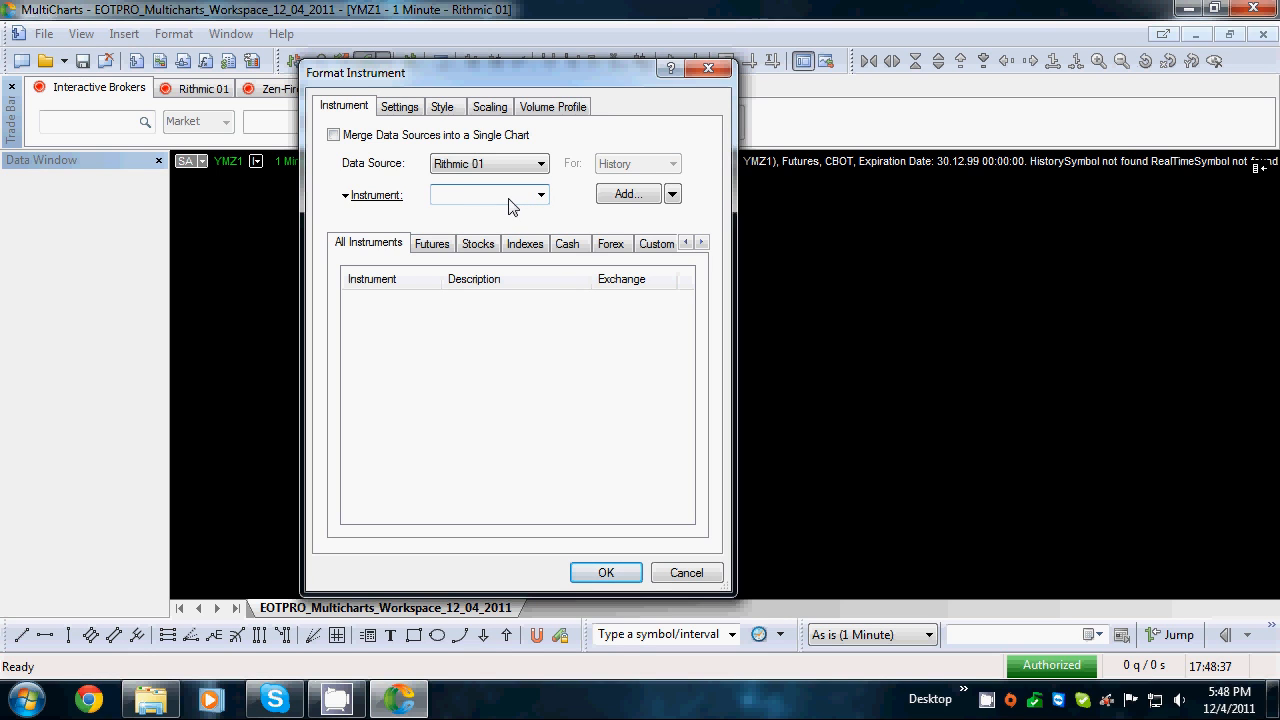
# Start adding an instrument and enter the login and password in the Rithmic 01 data feed configuration.
pyautogui.click(624, 196)
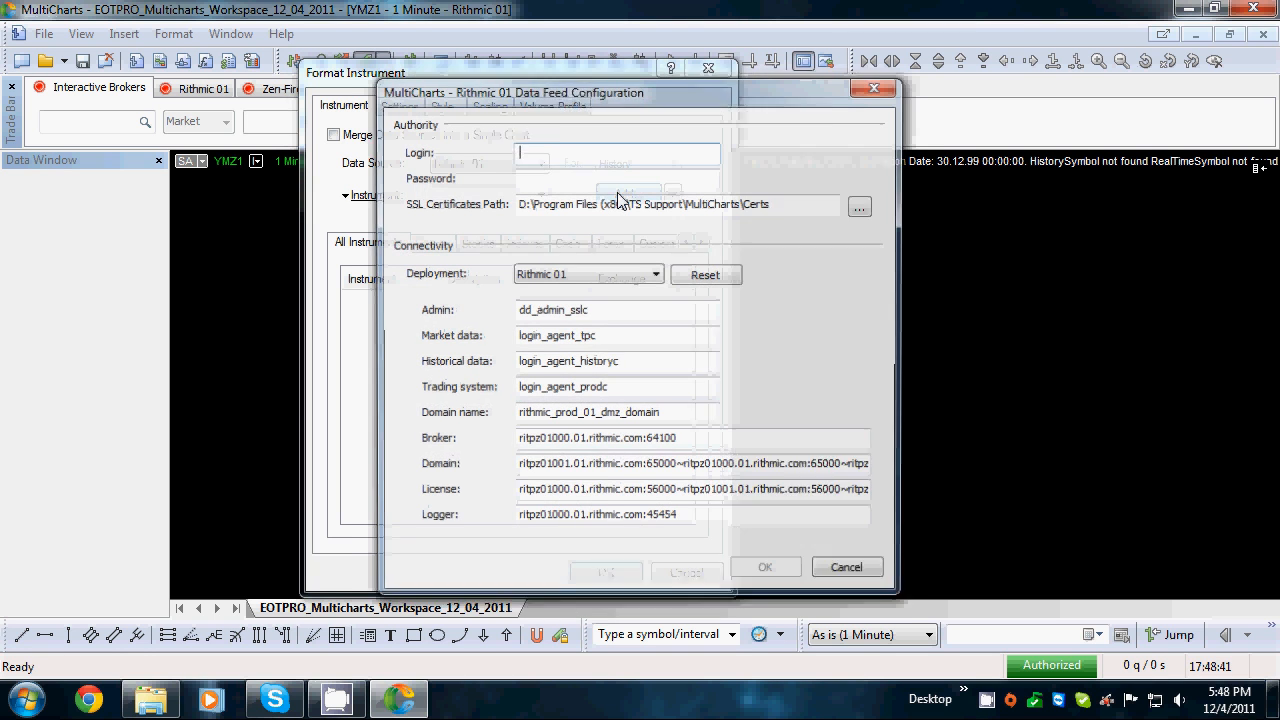
pyautogui.moveTo(528, 99); pyautogui.dragTo(501, 112)
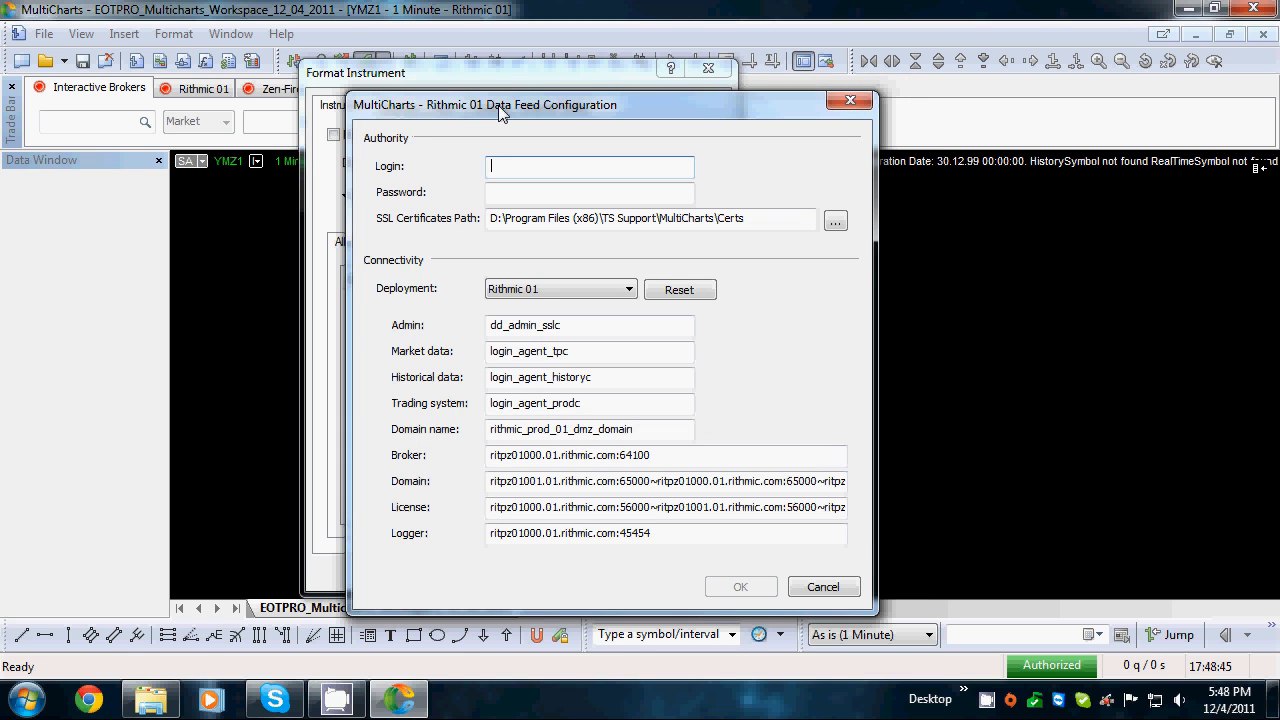
pyautogui.moveTo(500, 112); pyautogui.dragTo(481, 100)
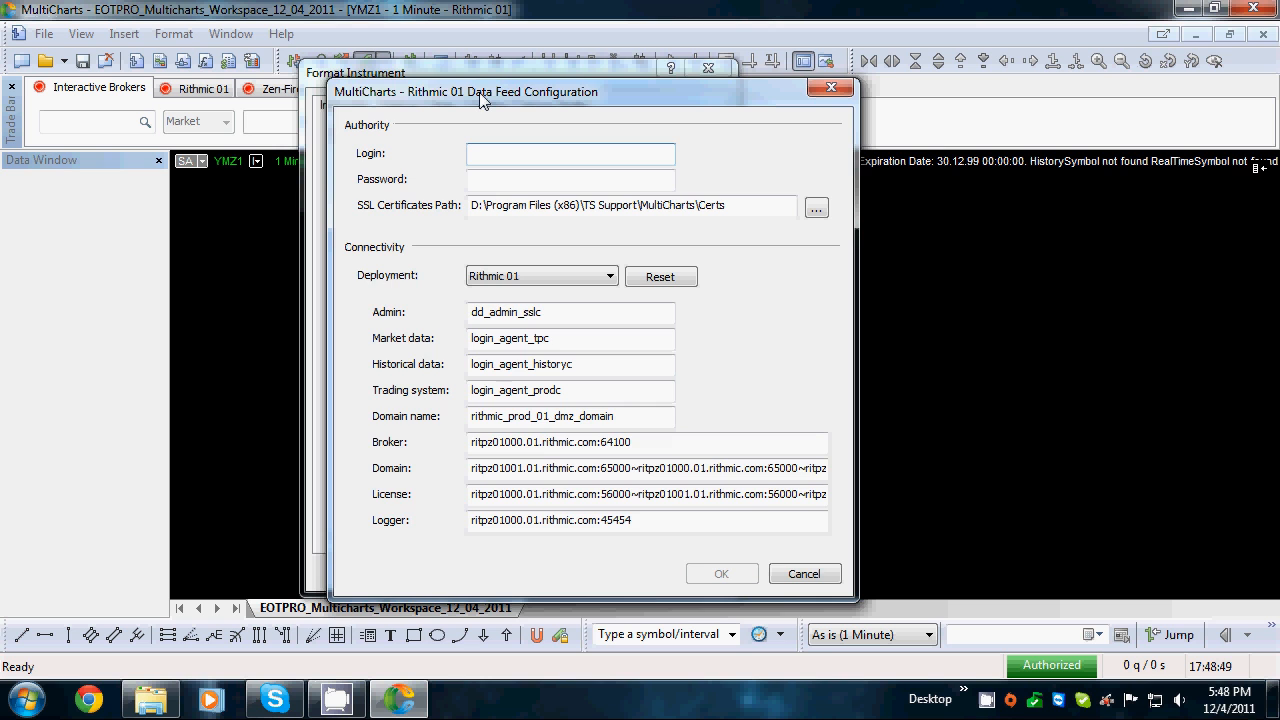
pyautogui.moveTo(481, 97); pyautogui.dragTo(2, 55)
pyautogui.moveTo(202, 54); pyautogui.dragTo(111, 82)
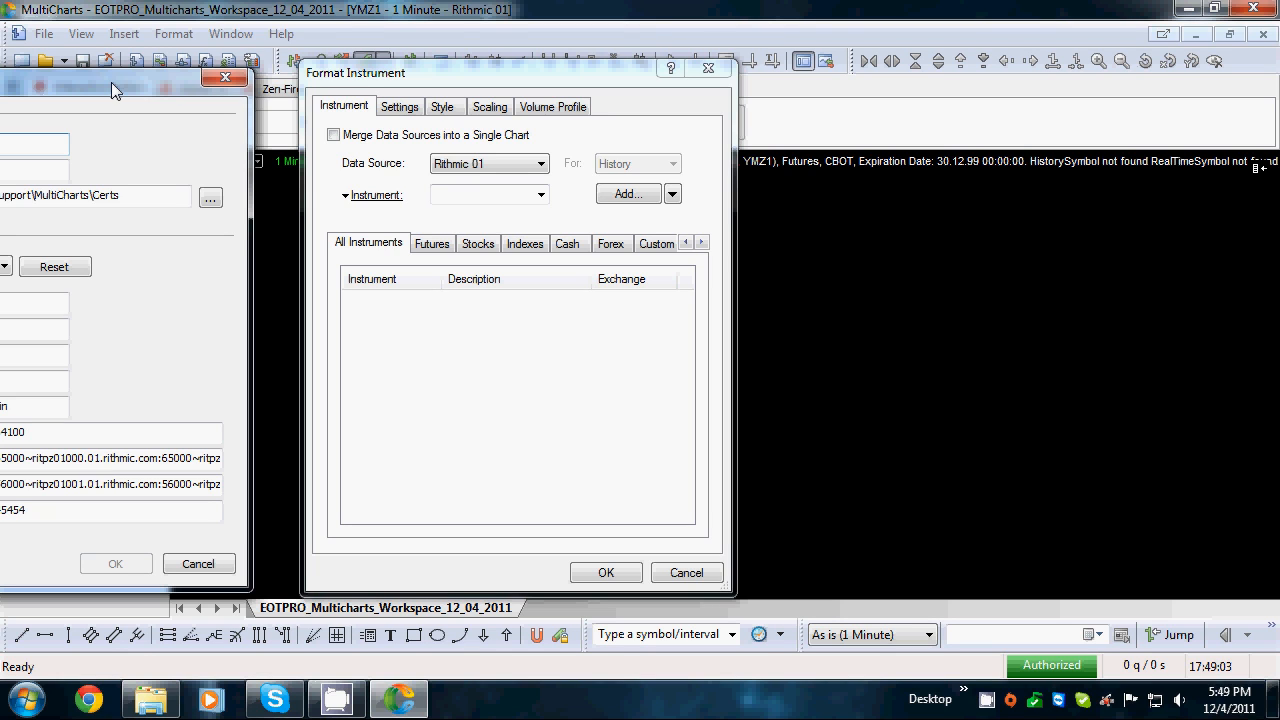
pyautogui.press('Tab')
pyautogui.write('*')
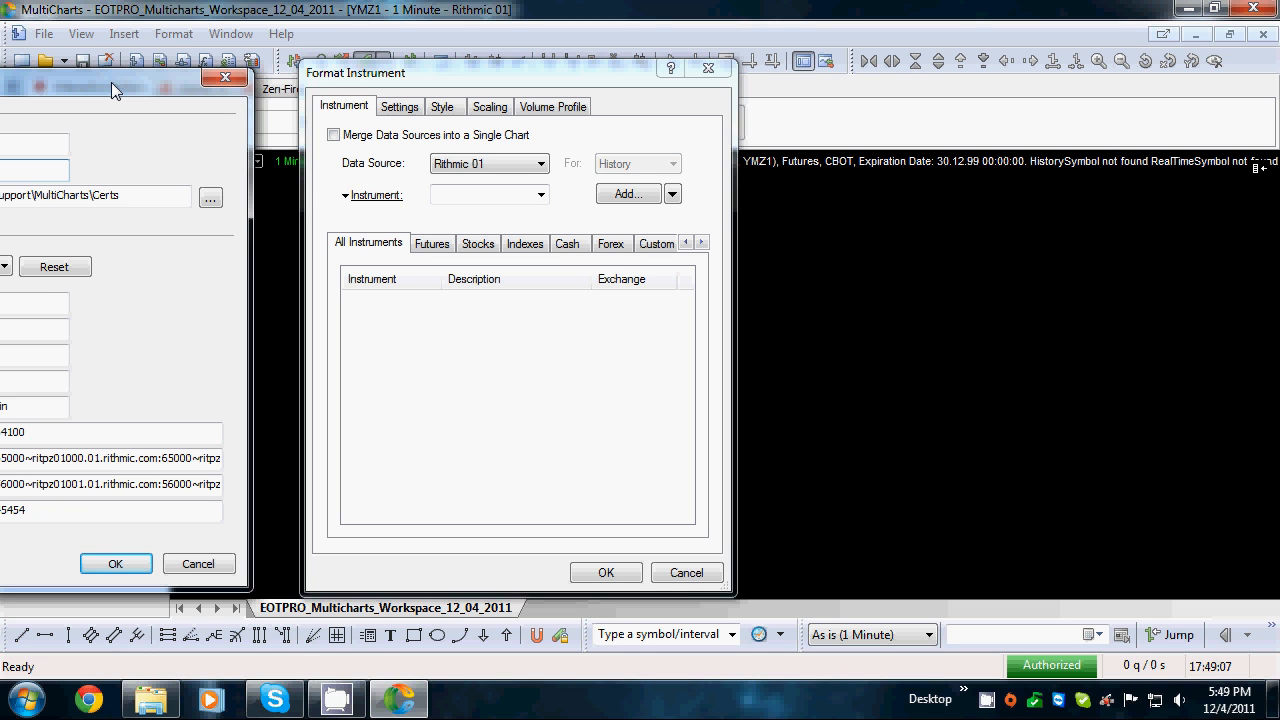
pyautogui.click(115, 563)
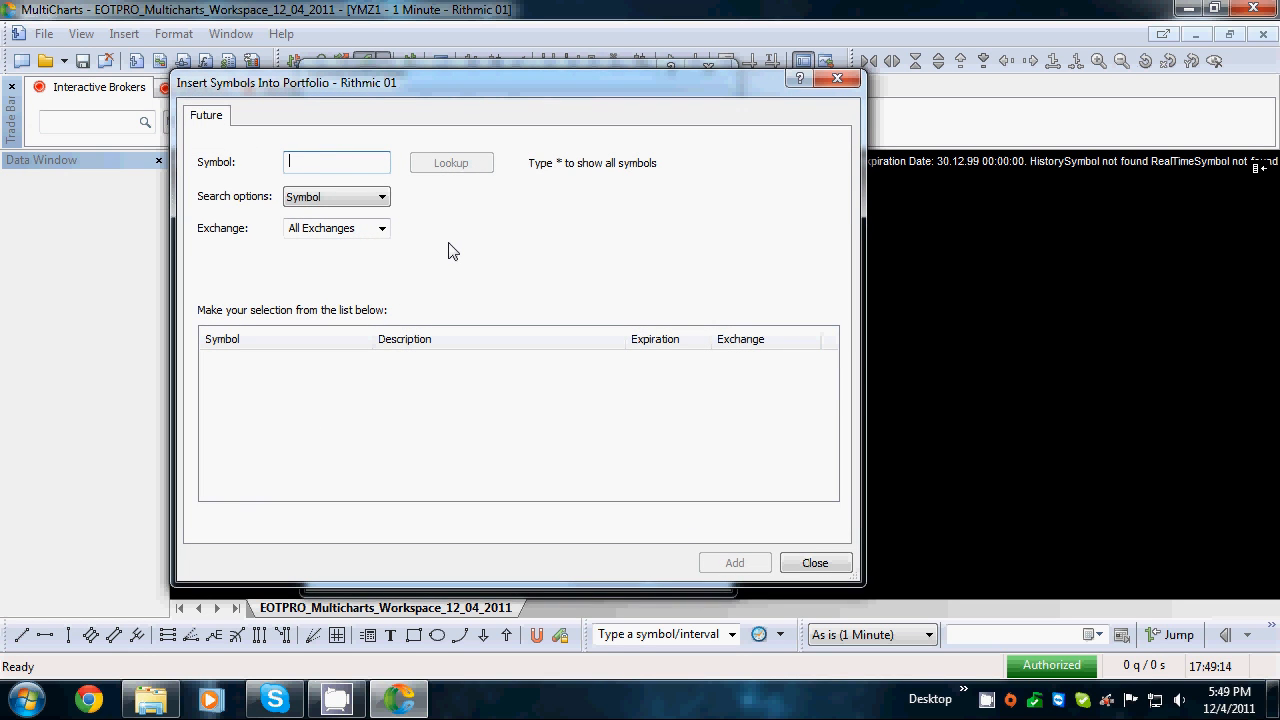
# Look up the symbol YM, add YMZ1 (E-Mini DOW $5 Dec 2011) to the portfolio and apply it to the chart.
pyautogui.write('YM')
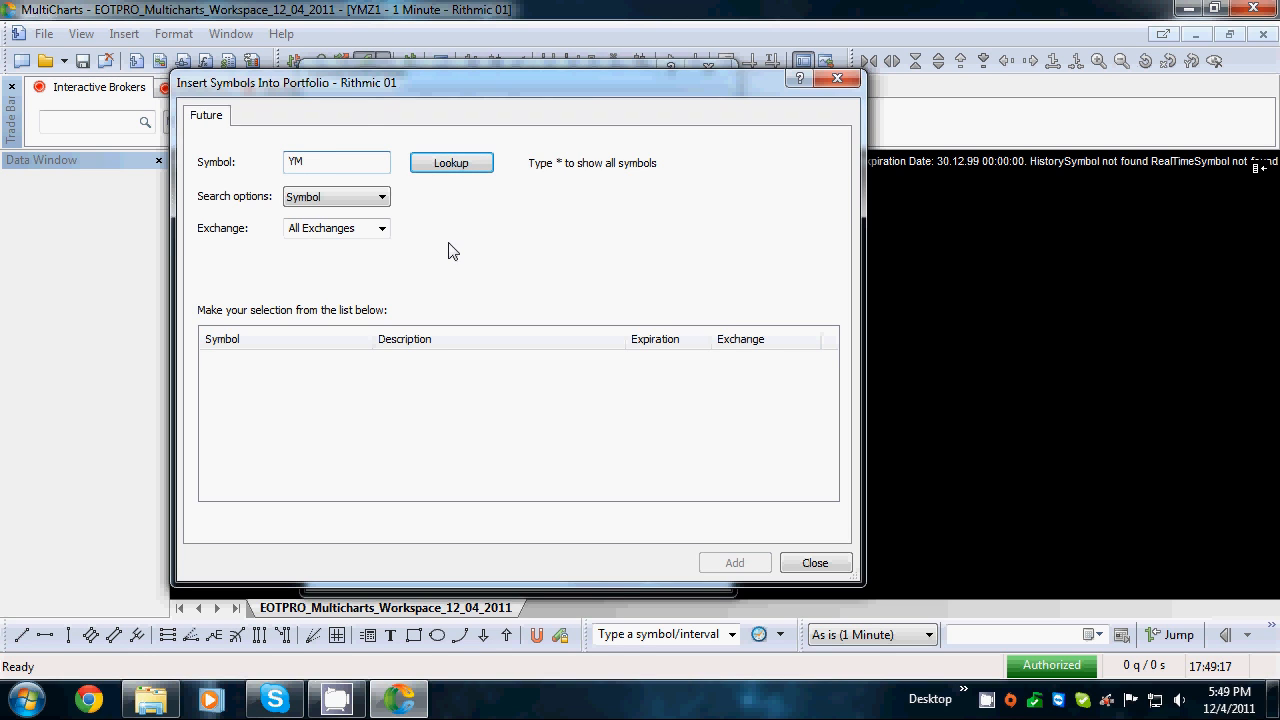
pyautogui.click(478, 164)
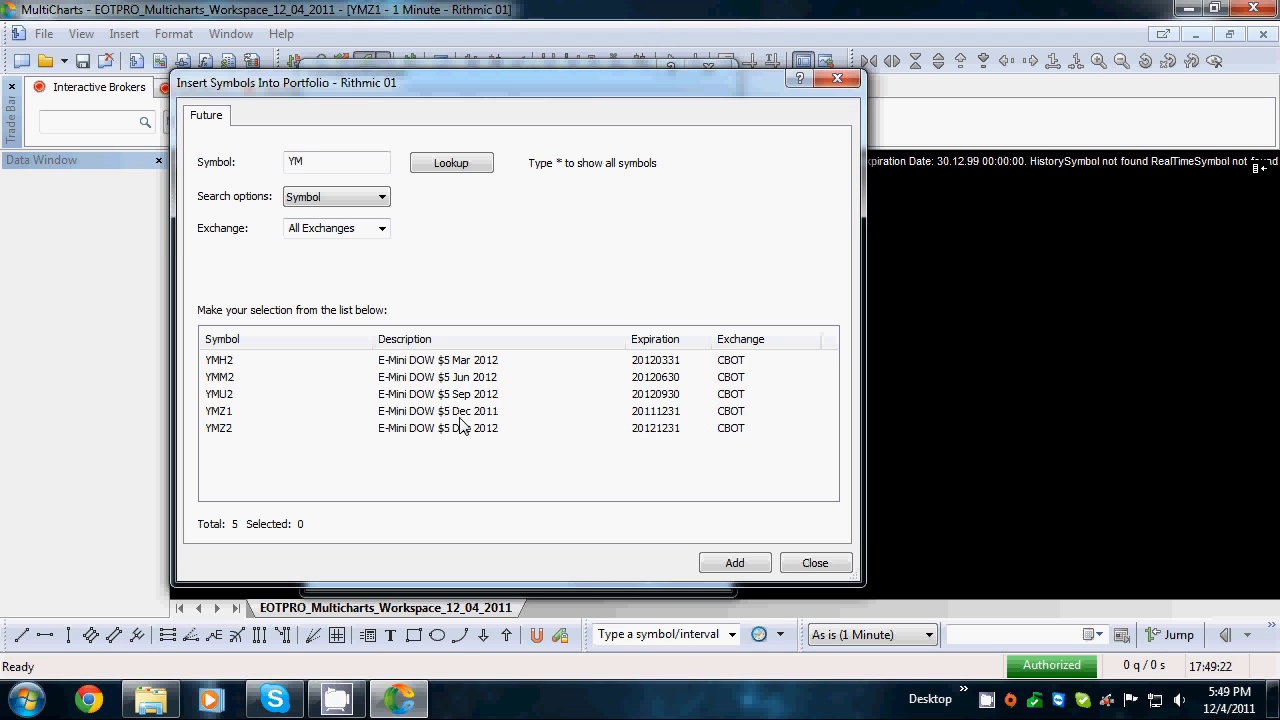
pyautogui.click(512, 416)
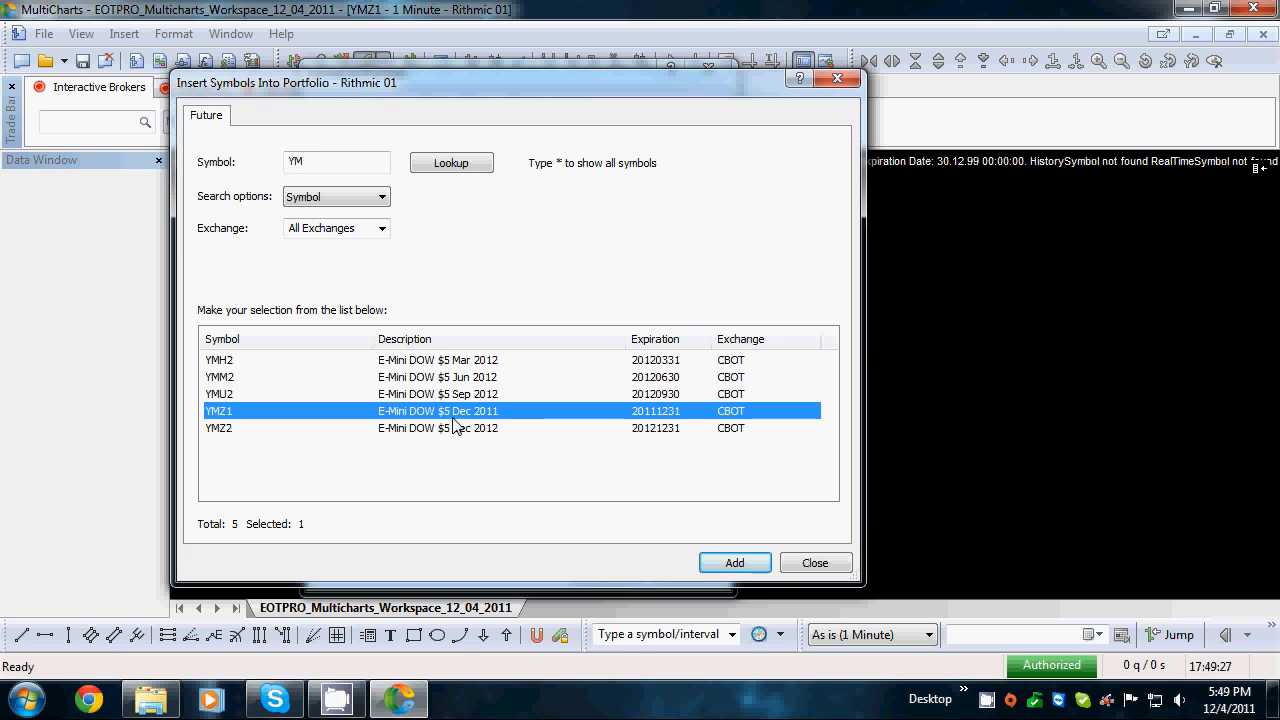
pyautogui.click(738, 564)
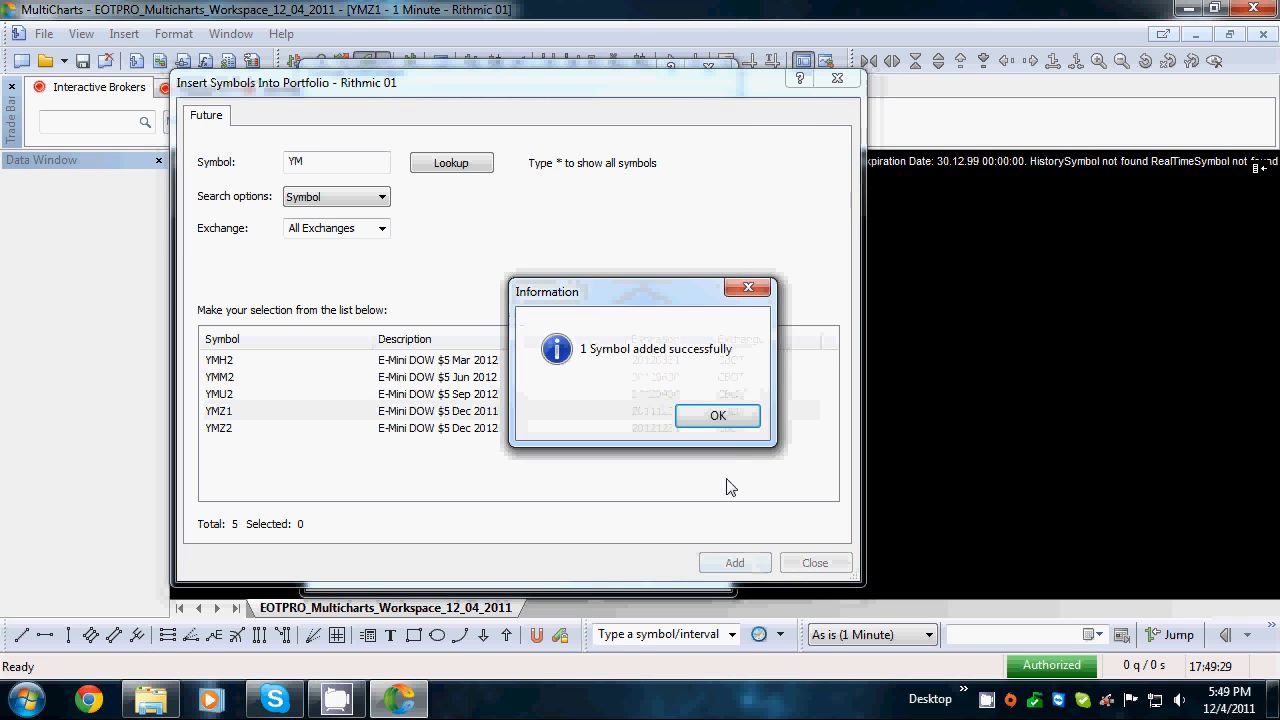
pyautogui.click(720, 417)
pyautogui.click(814, 564)
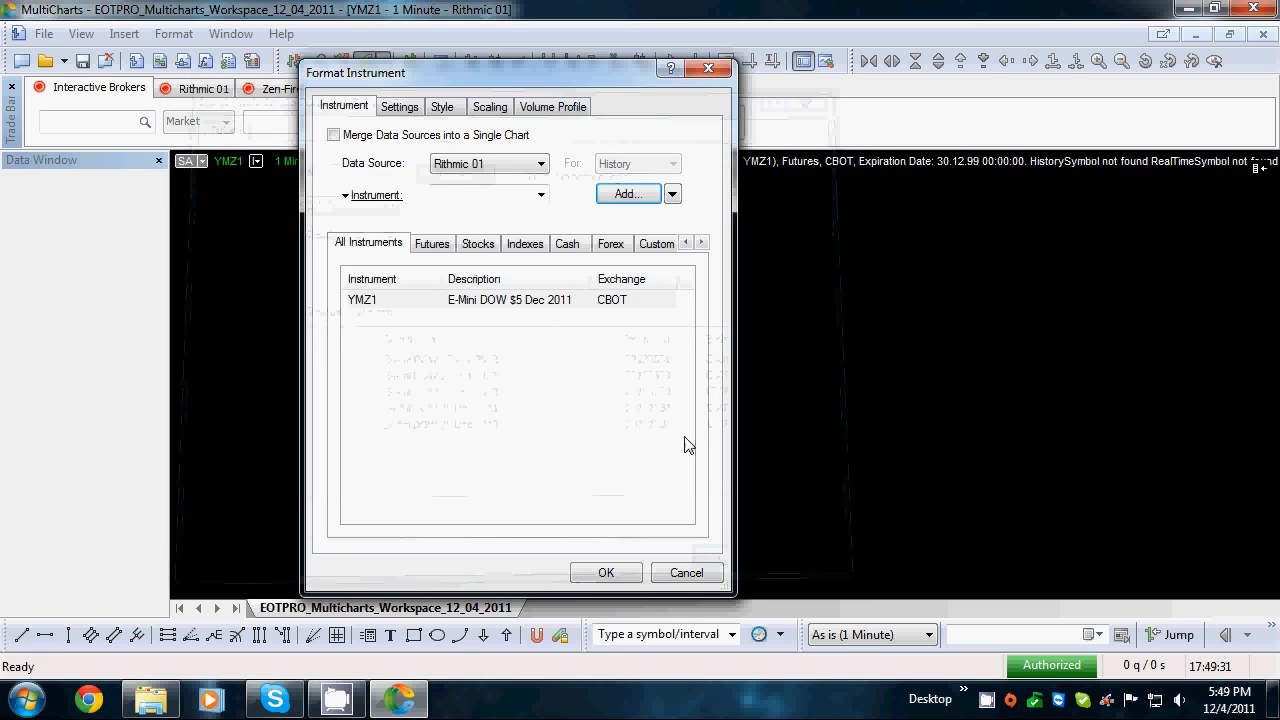
pyautogui.click(470, 303)
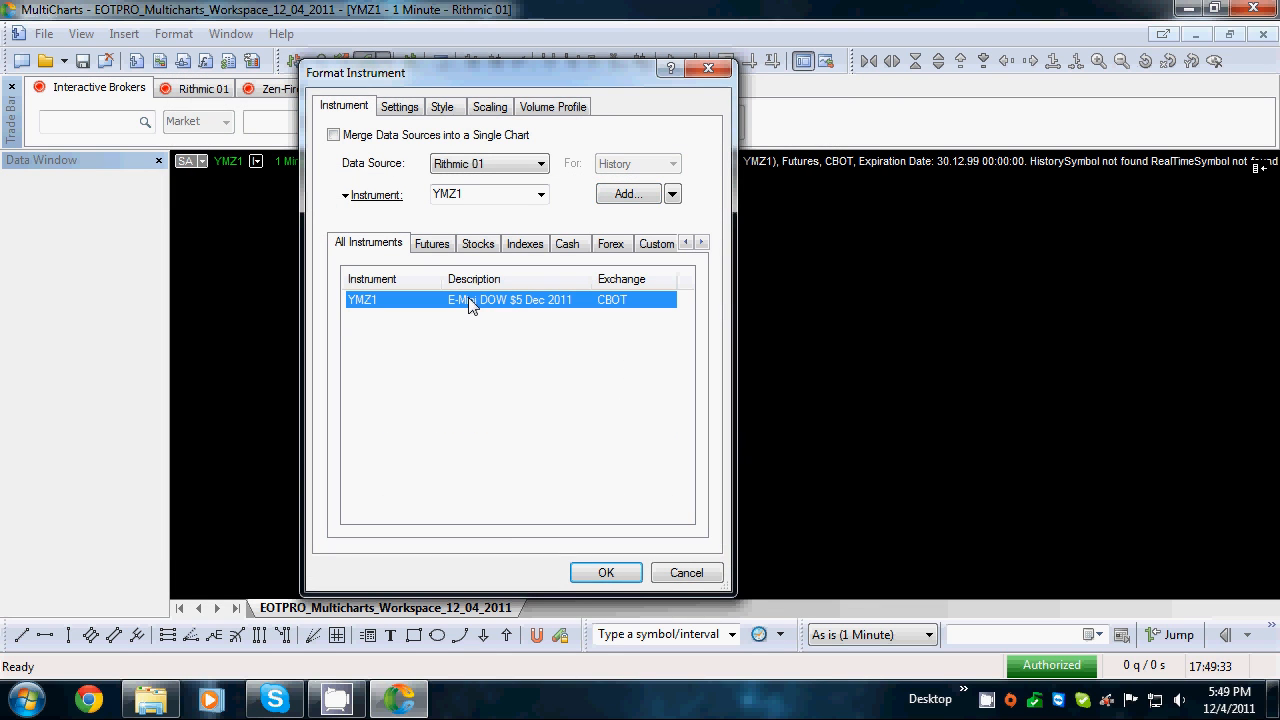
pyautogui.click(606, 576)
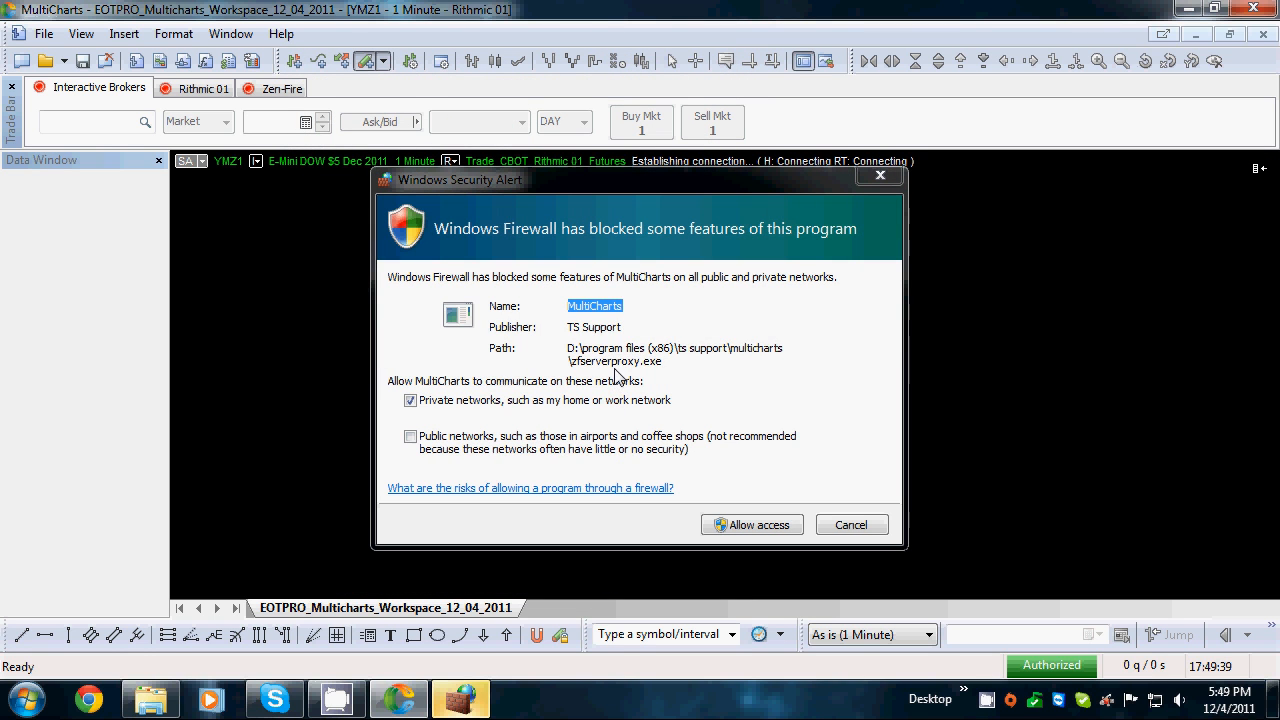
# Allow MultiCharts through Windows Firewall on both private and public networks.
pyautogui.moveTo(517, 181); pyautogui.dragTo(479, 150)
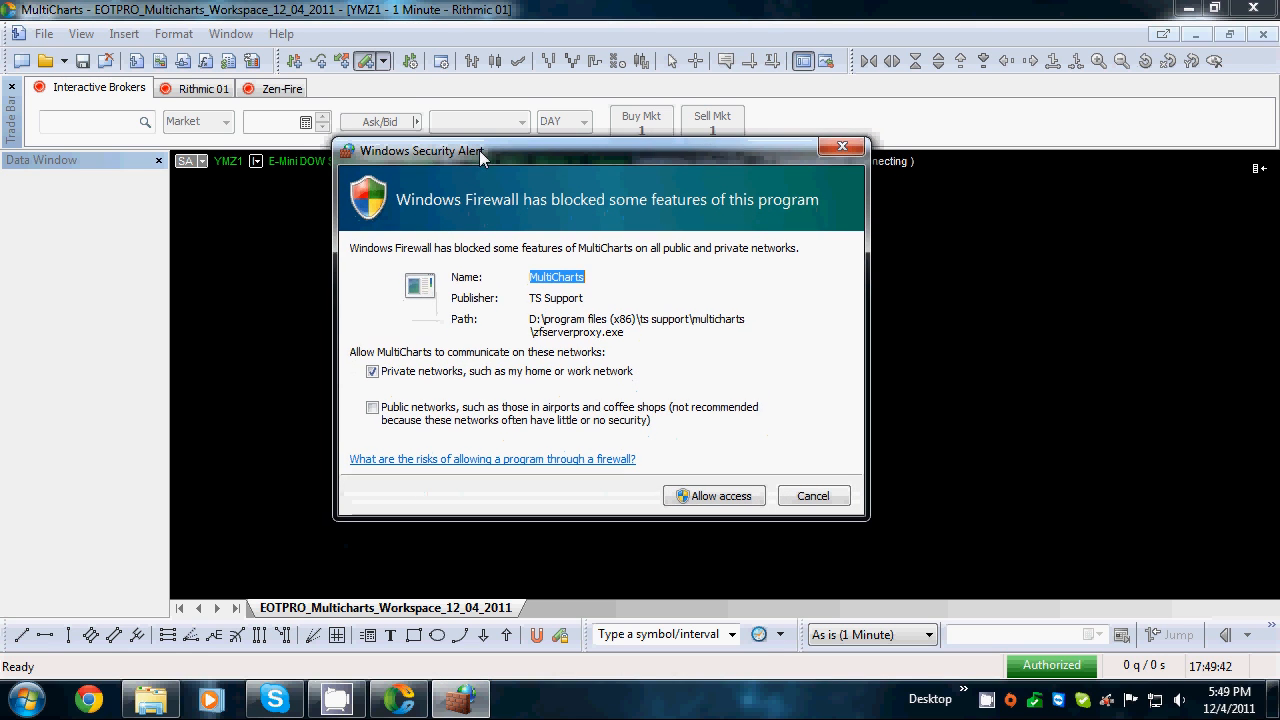
pyautogui.click(373, 409)
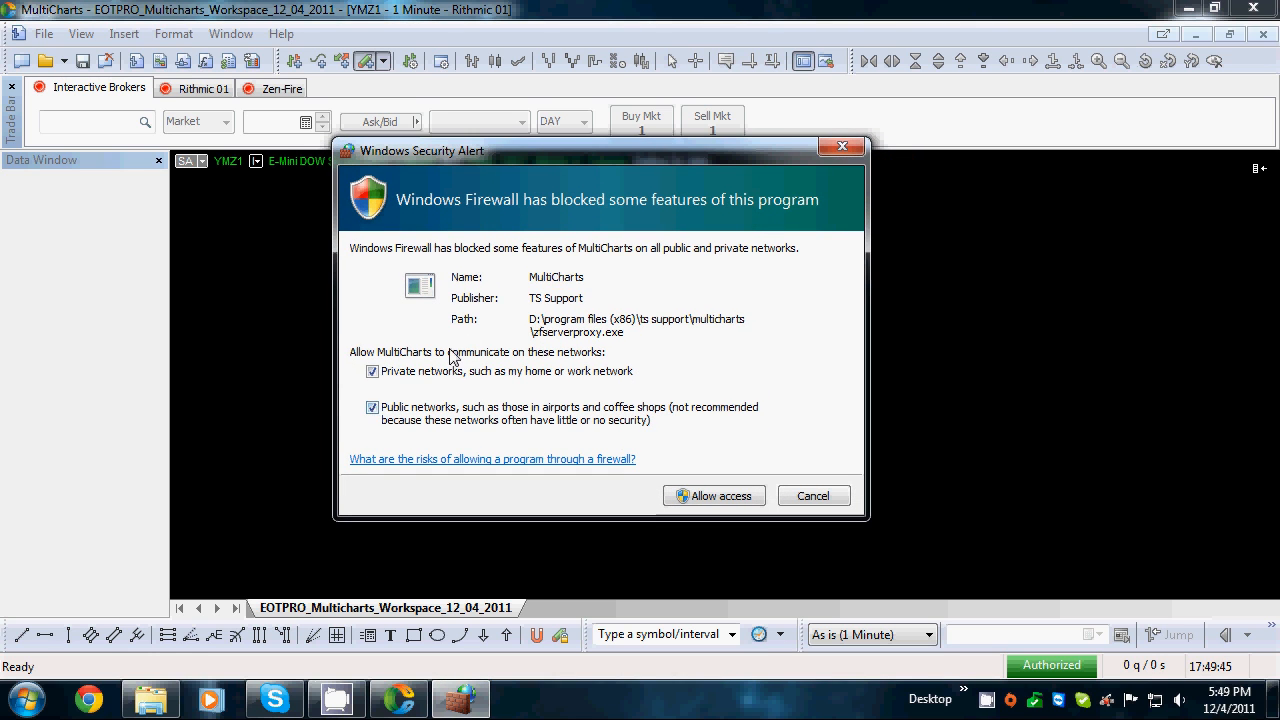
pyautogui.click(714, 496)
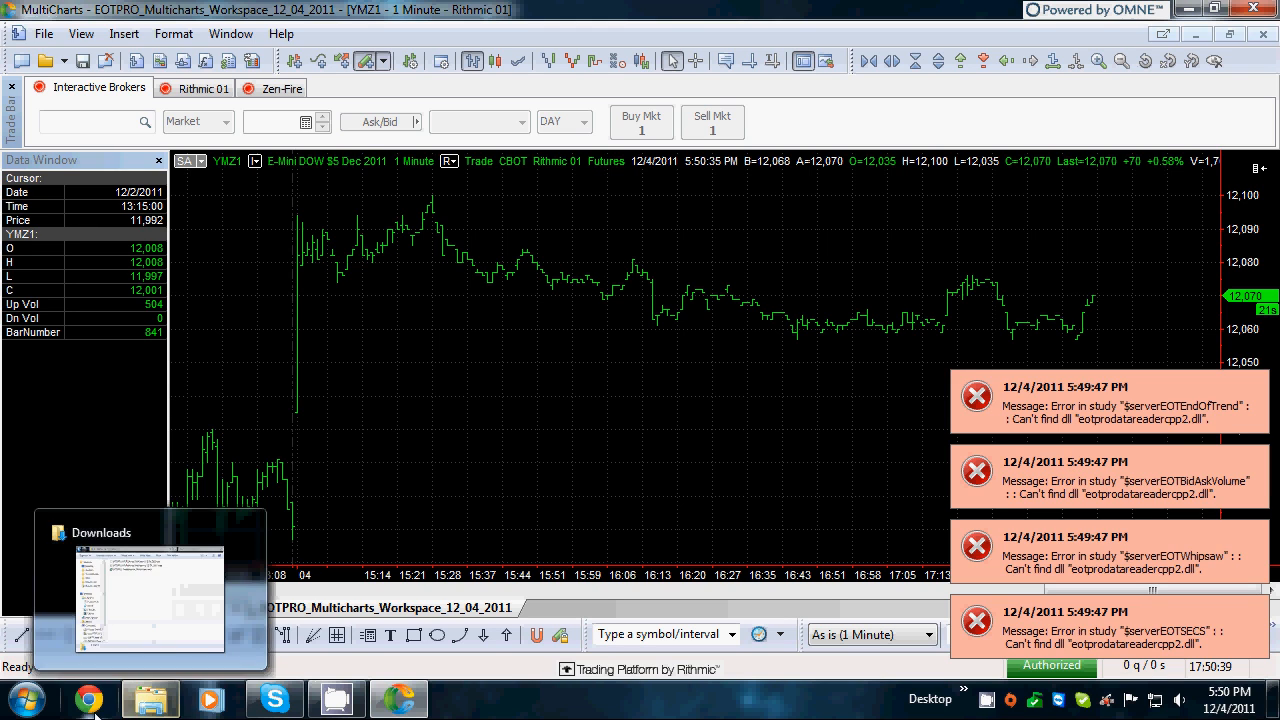
# Open the folder C:\Program Files (x86)\TS Support\MultiCharts in Windows Explorer.
pyautogui.click(27, 704)
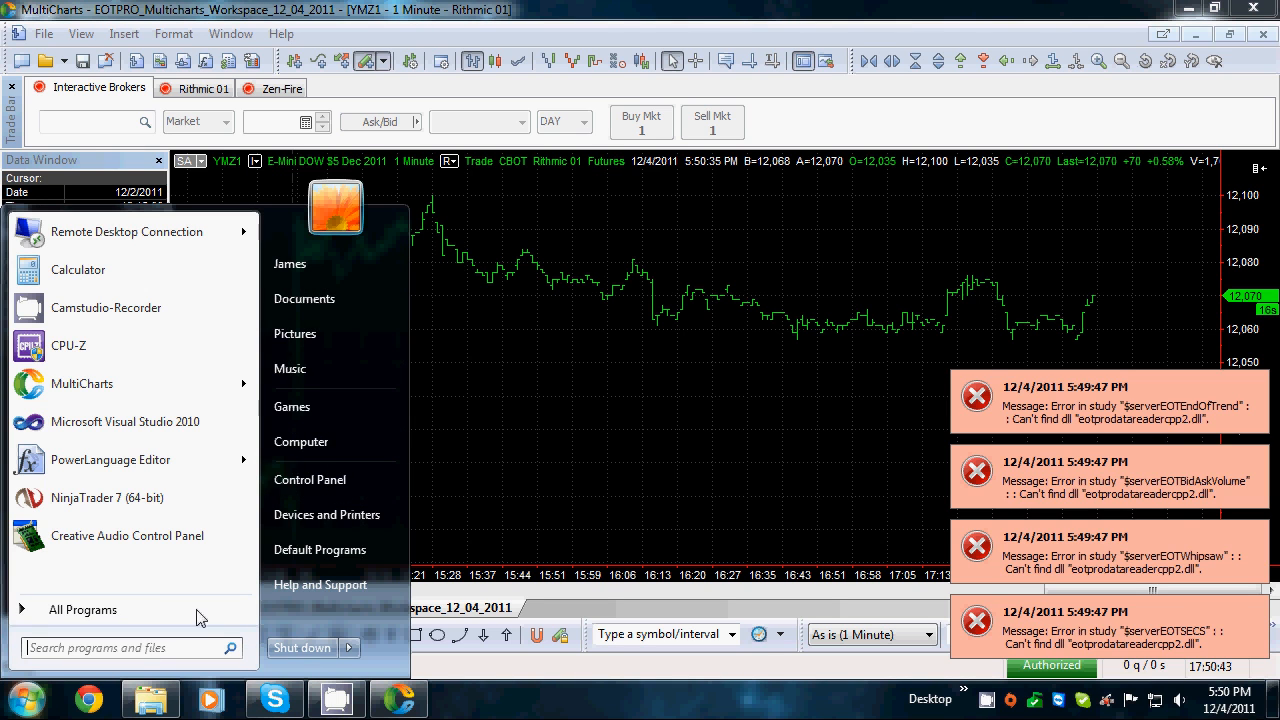
pyautogui.click(308, 441)
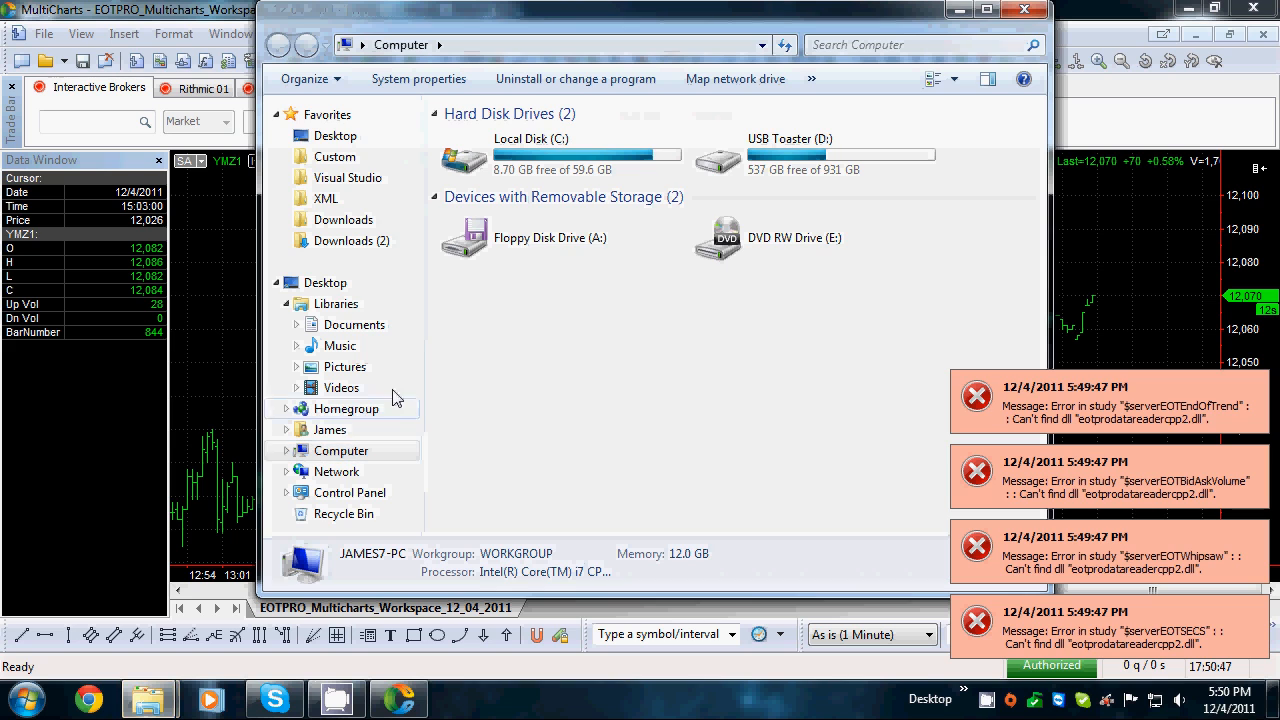
pyautogui.click(553, 166)
pyautogui.doubleClick(553, 166)
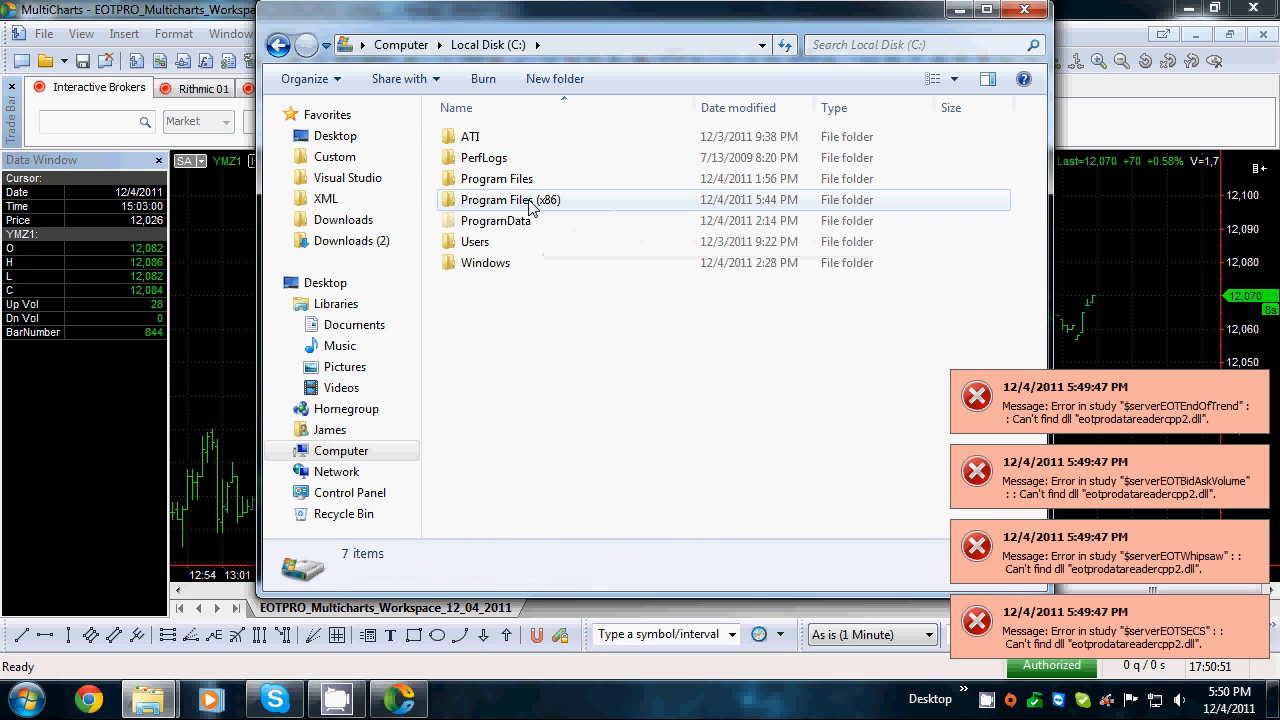
pyautogui.doubleClick(530, 200)
pyautogui.scroll(-5, 557, 230)
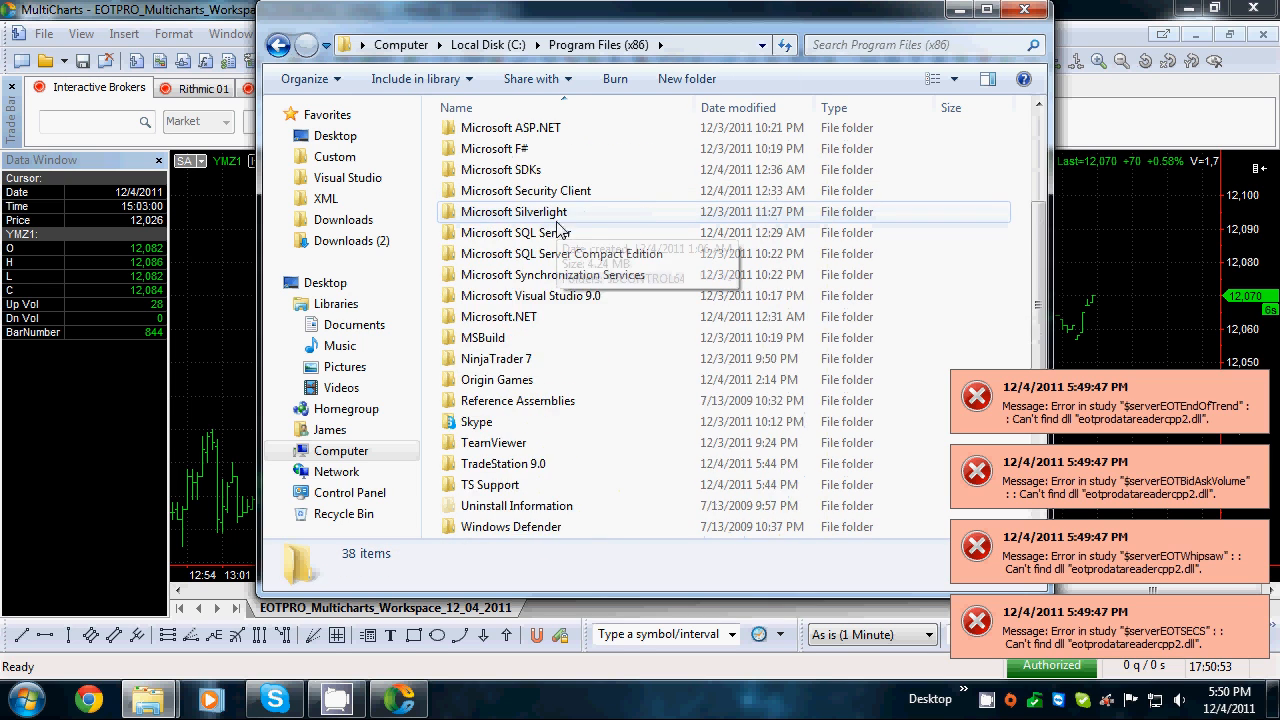
pyautogui.scroll(-1, 557, 235)
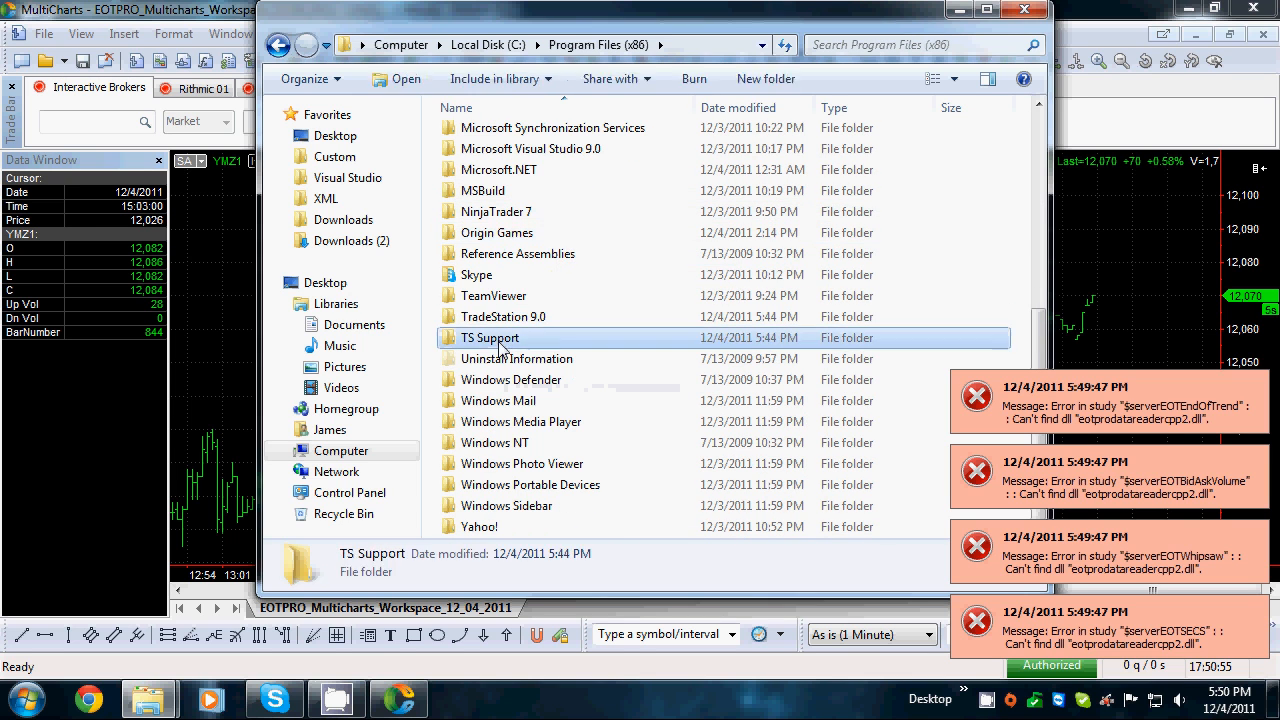
pyautogui.doubleClick(495, 337)
pyautogui.doubleClick(509, 141)
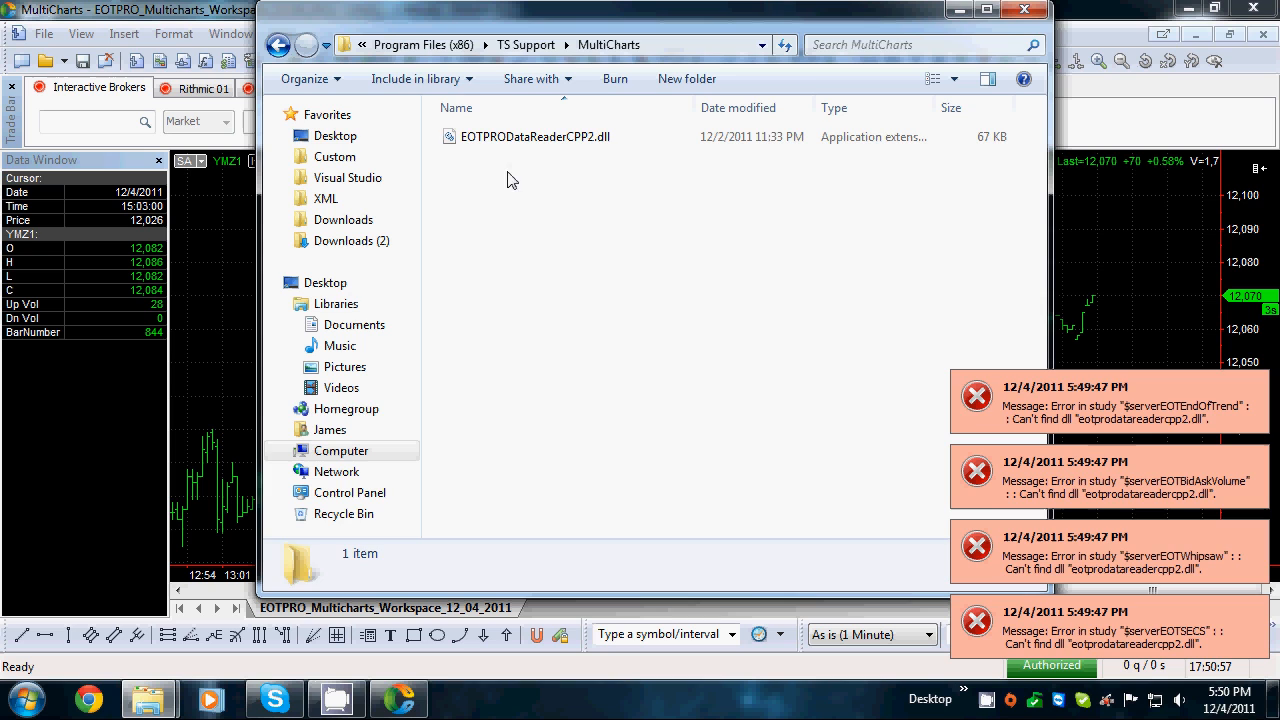
# Copy the file EOTPRODataReaderCPP2.dll from the MultiCharts folder to the clipboard.
pyautogui.click(513, 143)
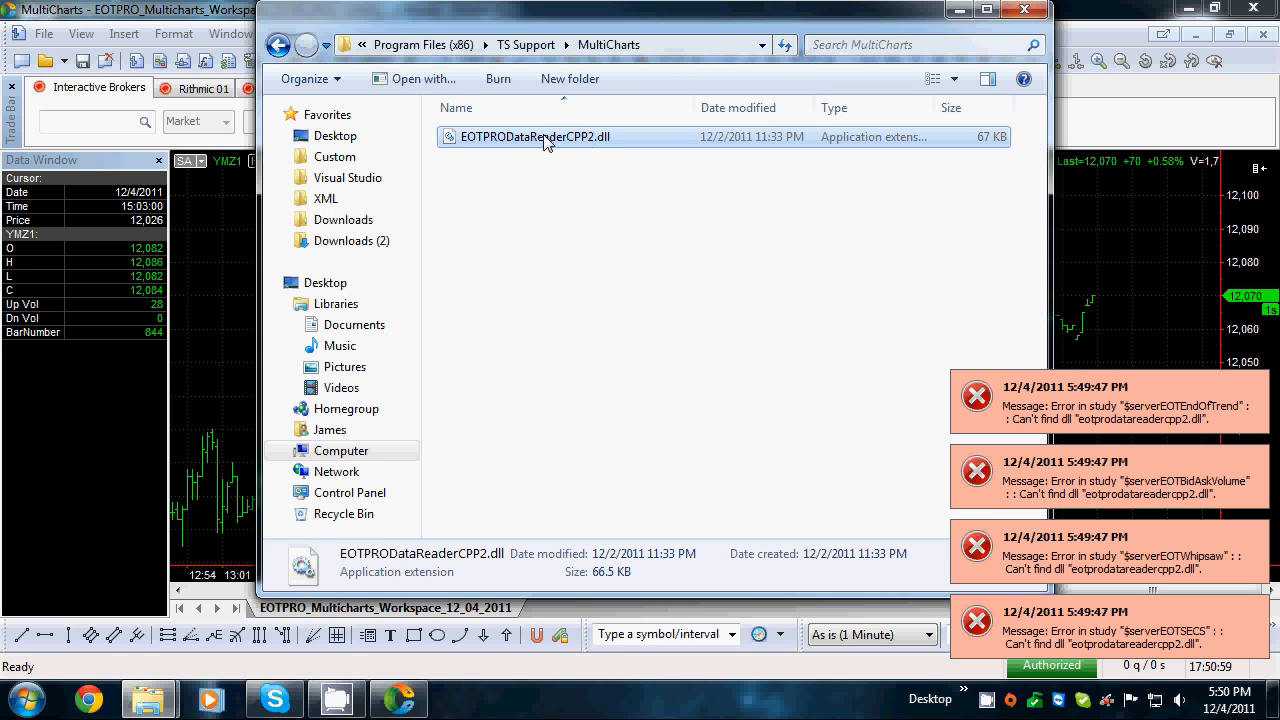
pyautogui.rightClick(518, 138)
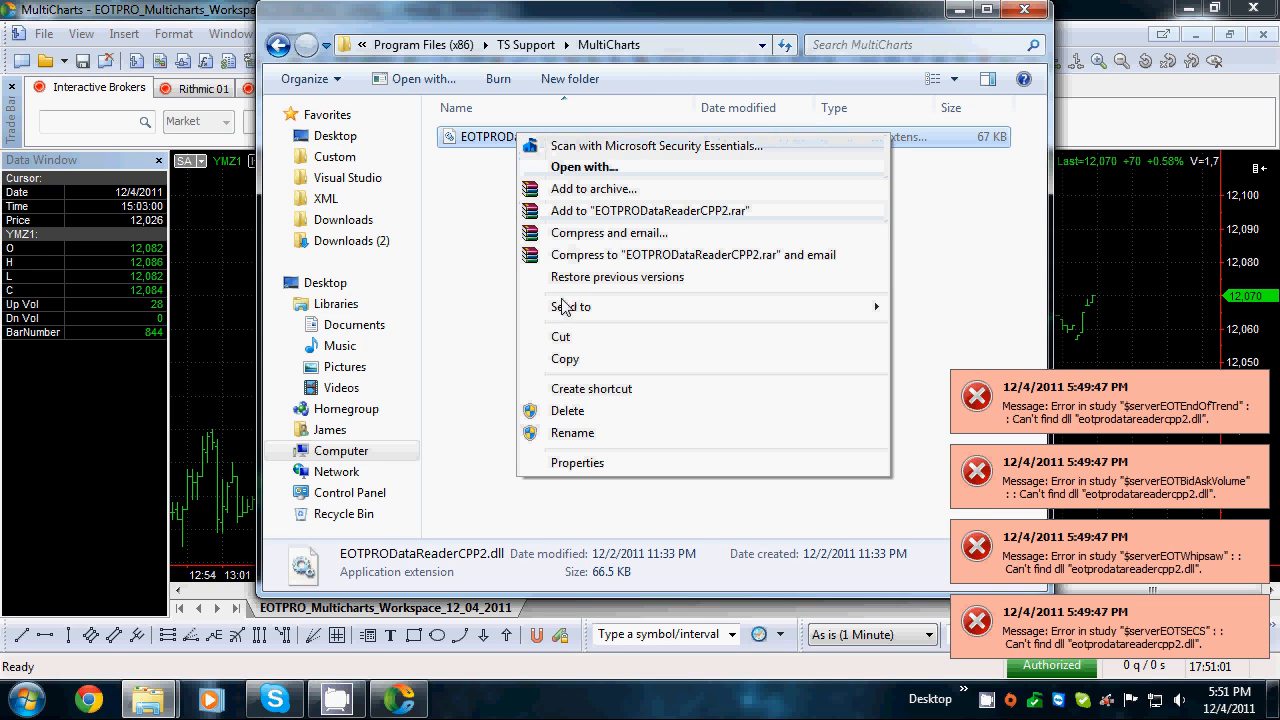
pyautogui.click(576, 359)
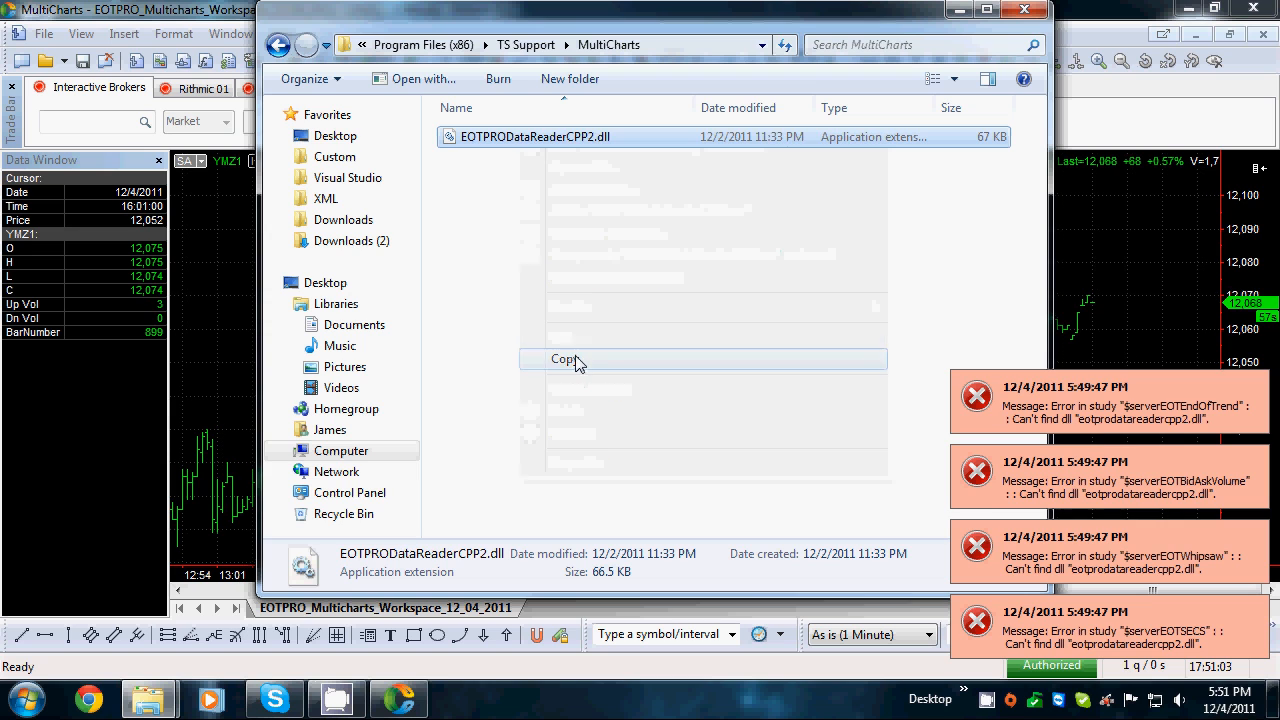
# Browse from the C: drive's Program Files (x86) folder to the USB Toaster (D:) drive.
pyautogui.click(435, 44)
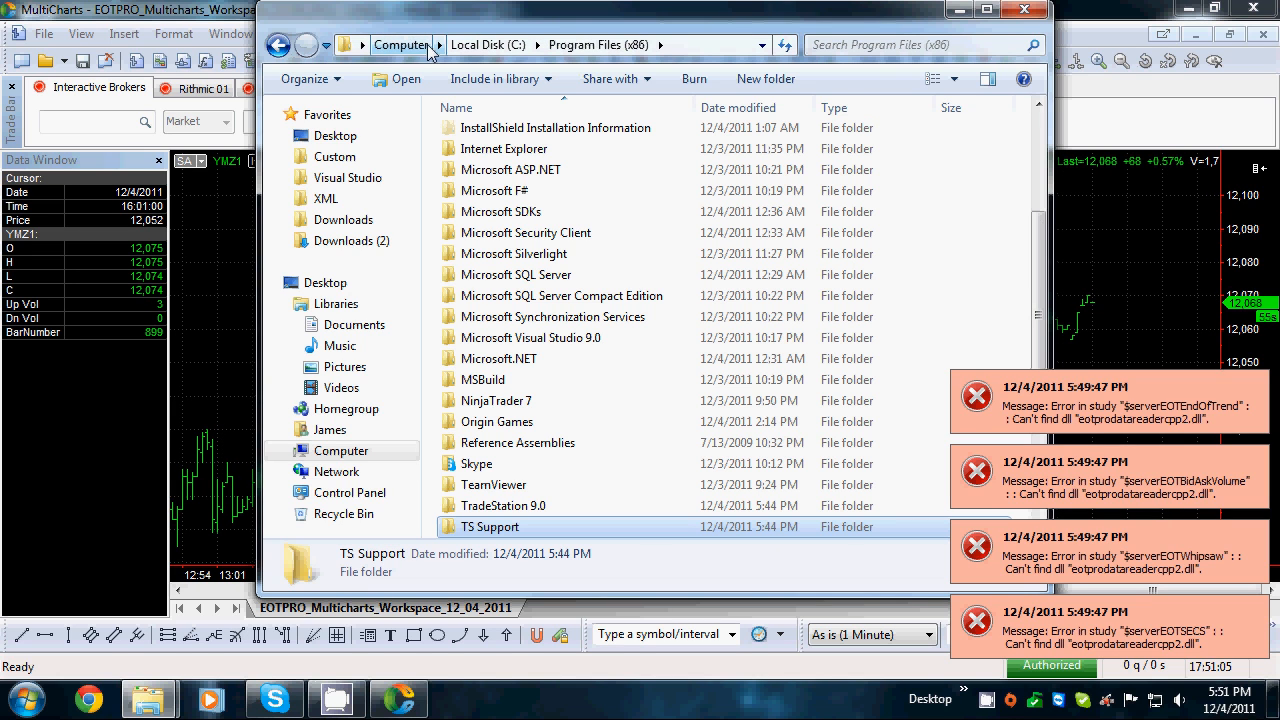
pyautogui.click(287, 452)
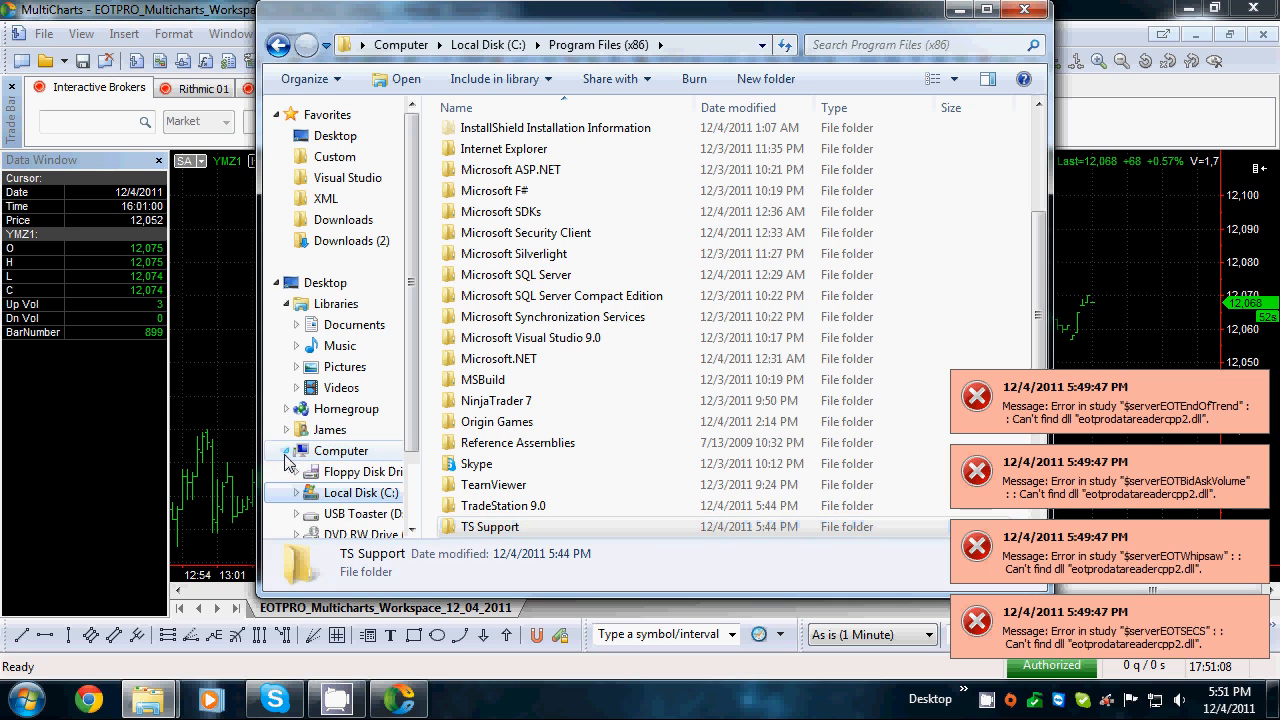
pyautogui.click(355, 518)
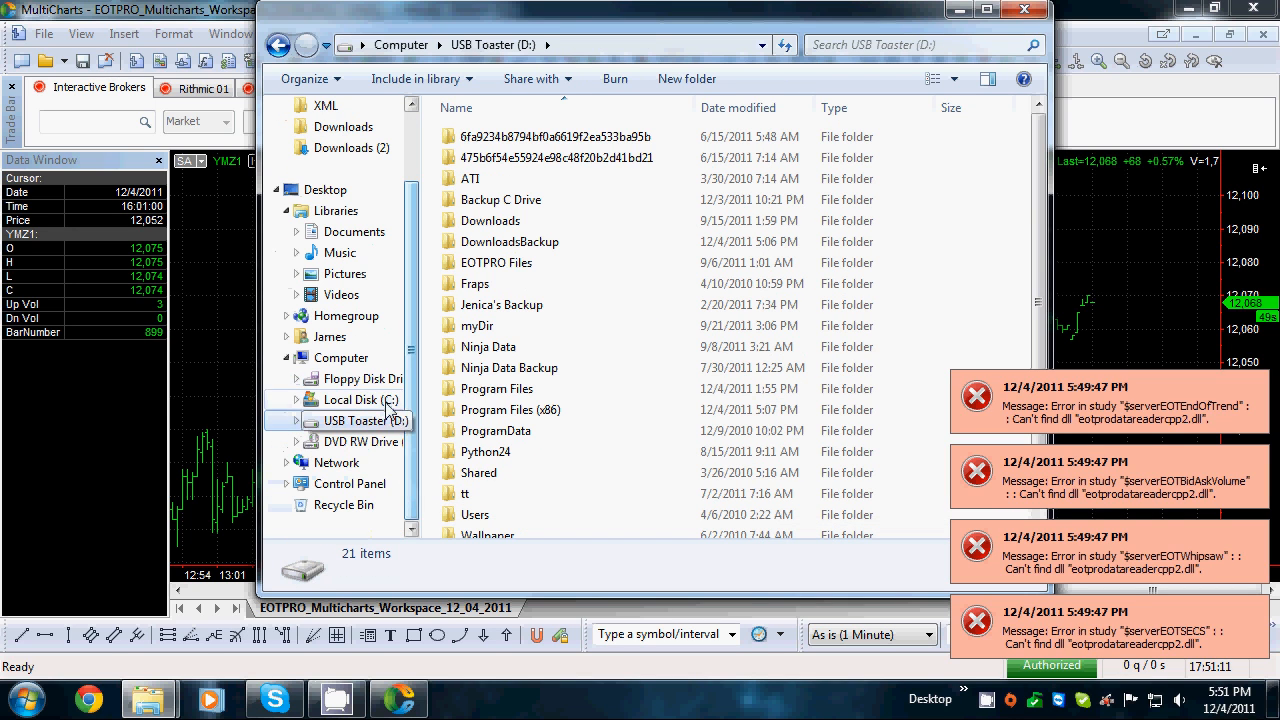
pyautogui.click(355, 358)
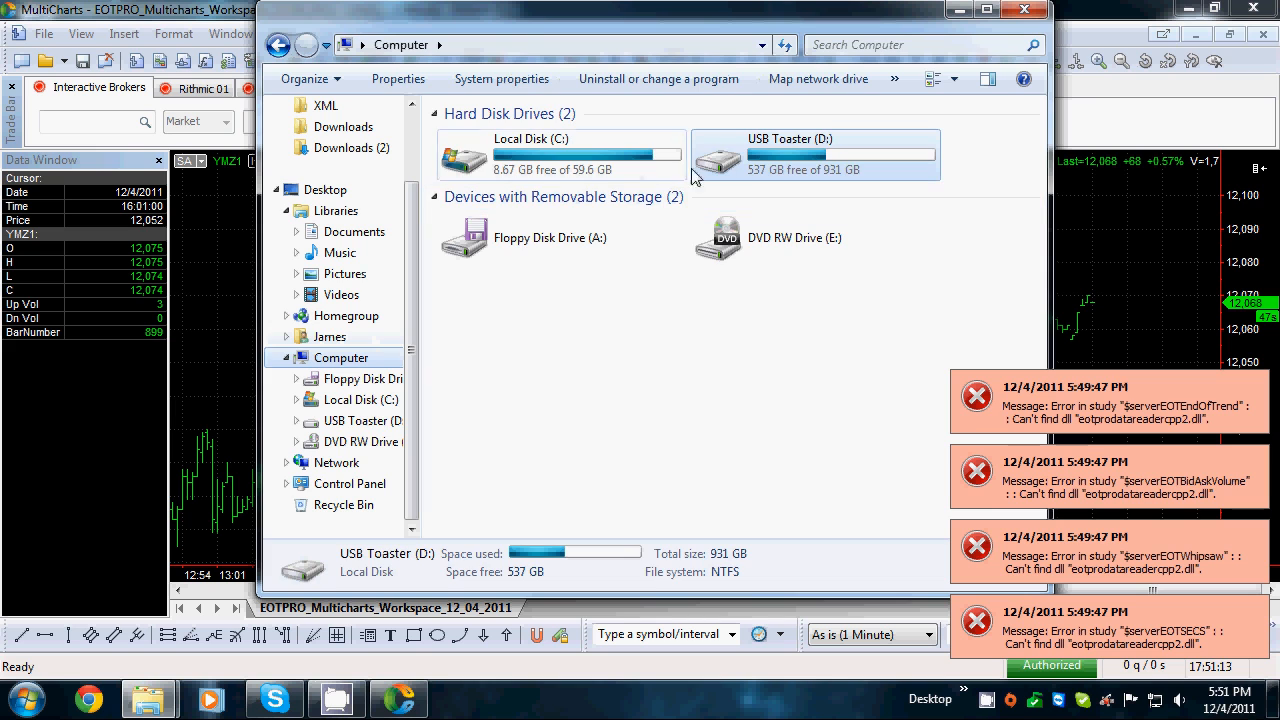
pyautogui.doubleClick(772, 163)
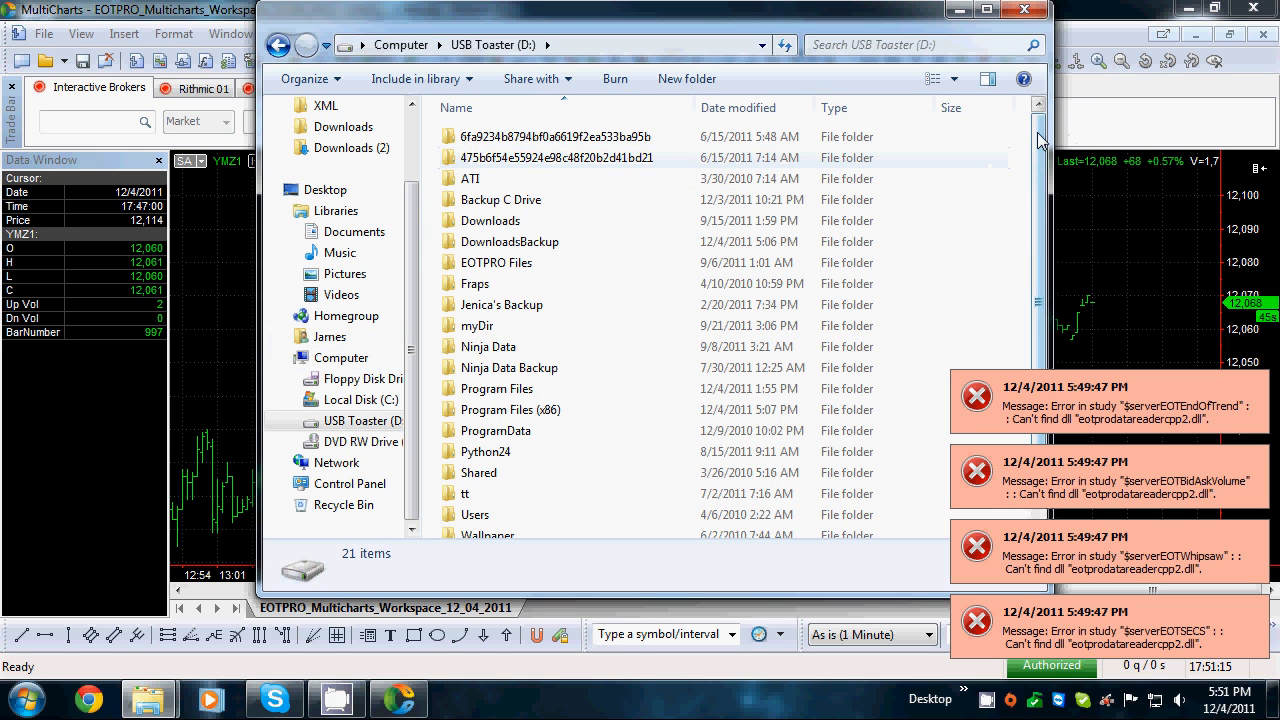
pyautogui.moveTo(1042, 141)
pyautogui.mouseDown()
pyautogui.moveTo(1041, 172)
pyautogui.moveTo(1042, 131)
pyautogui.mouseUp()
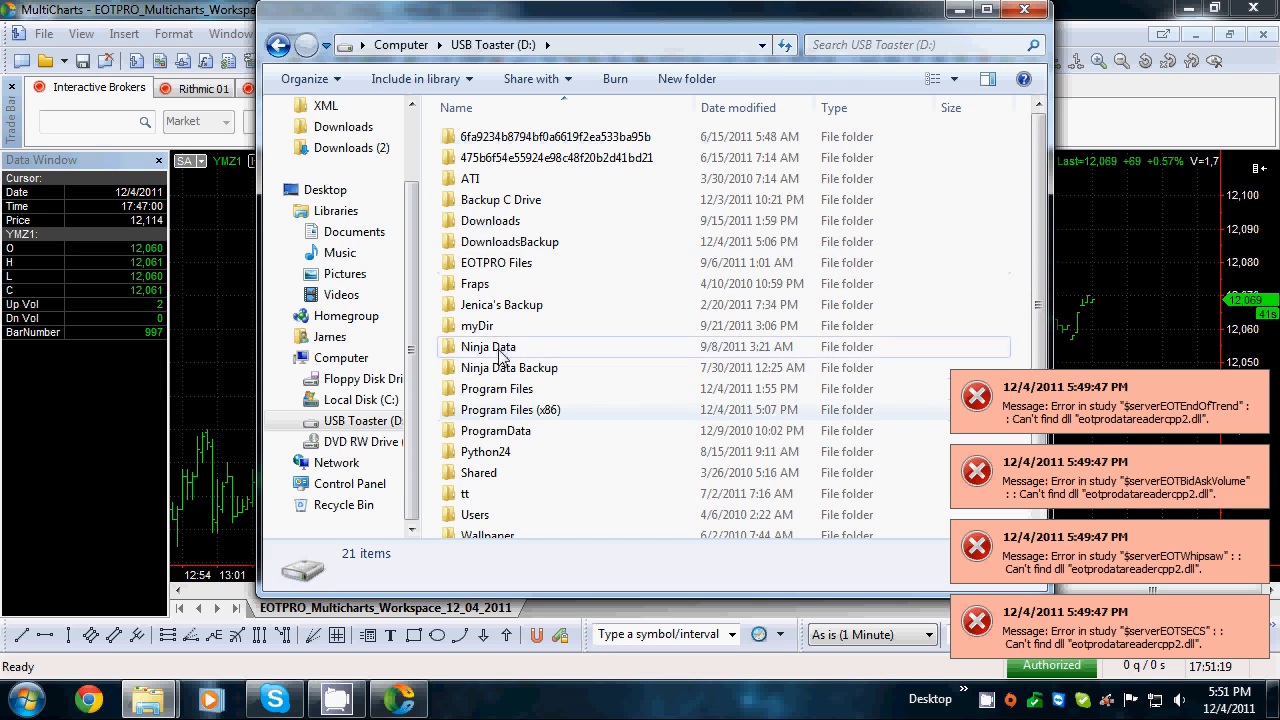
# Open the folder Program Files (x86)\TS Support\MultiCharts on the D: drive.
pyautogui.doubleClick(478, 411)
pyautogui.scroll(-8, 548, 274)
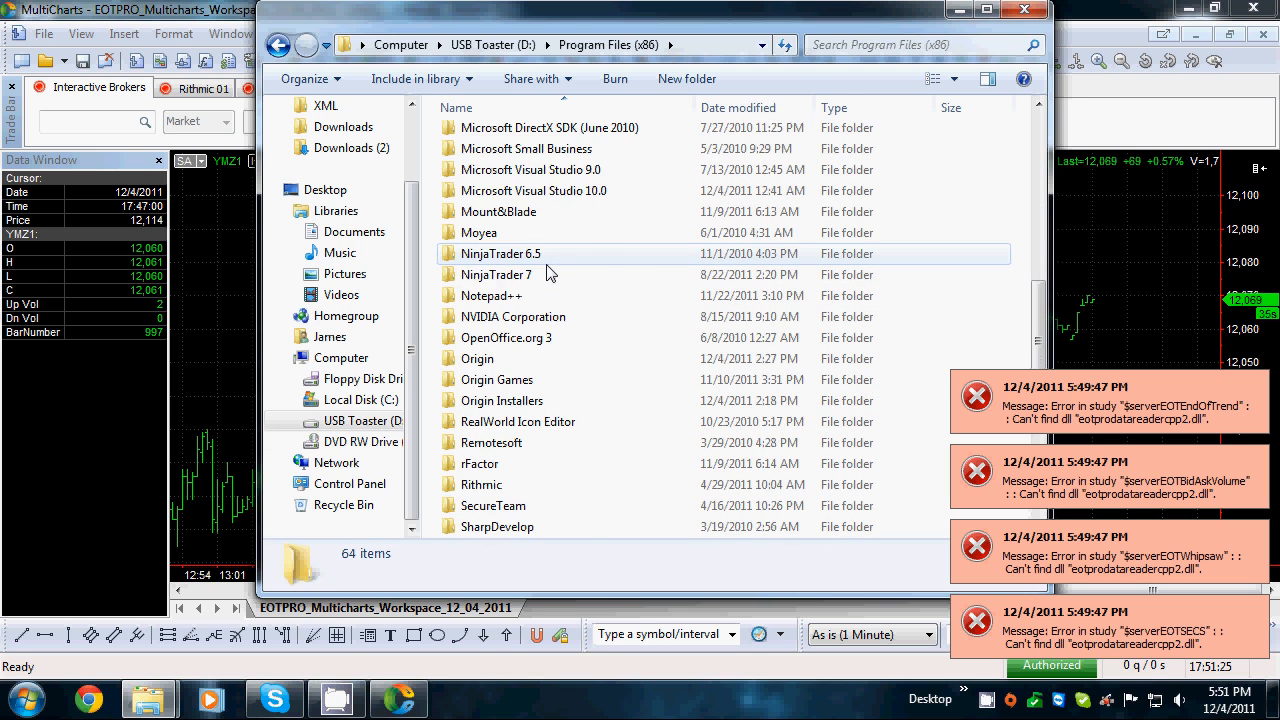
pyautogui.scroll(1, 548, 274)
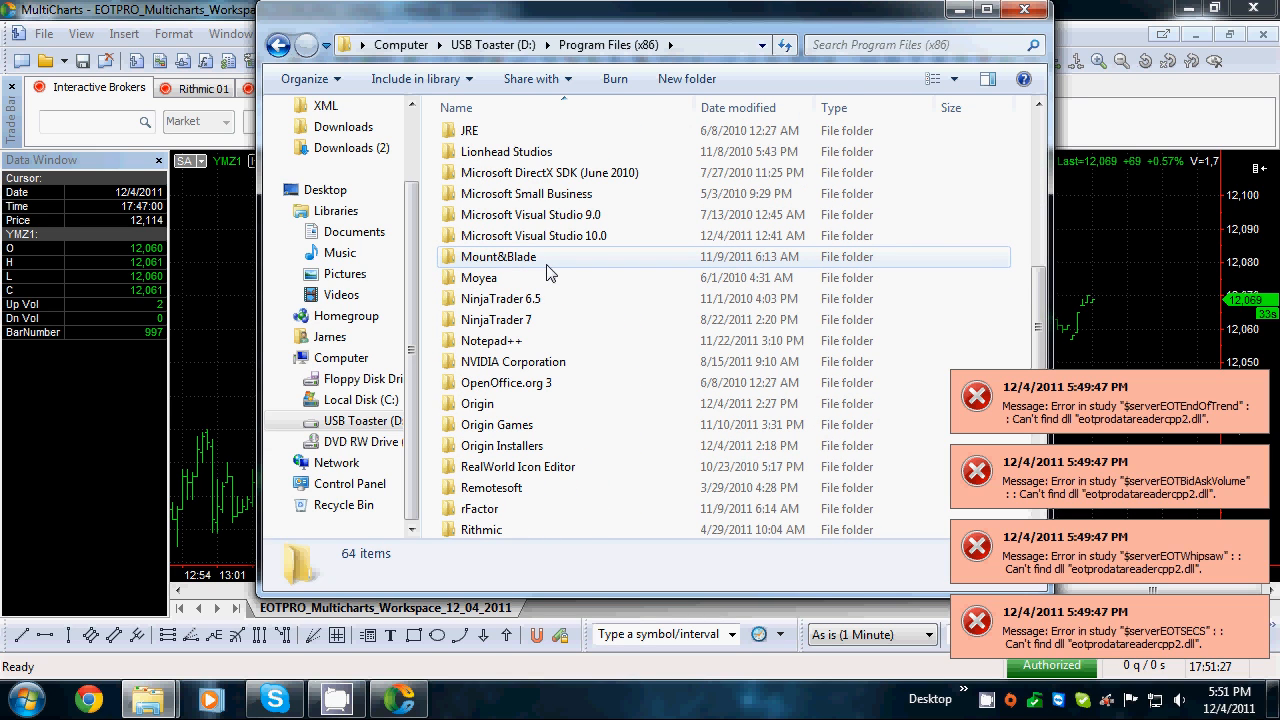
pyautogui.scroll(-6, 548, 274)
pyautogui.doubleClick(538, 360)
pyautogui.doubleClick(540, 142)
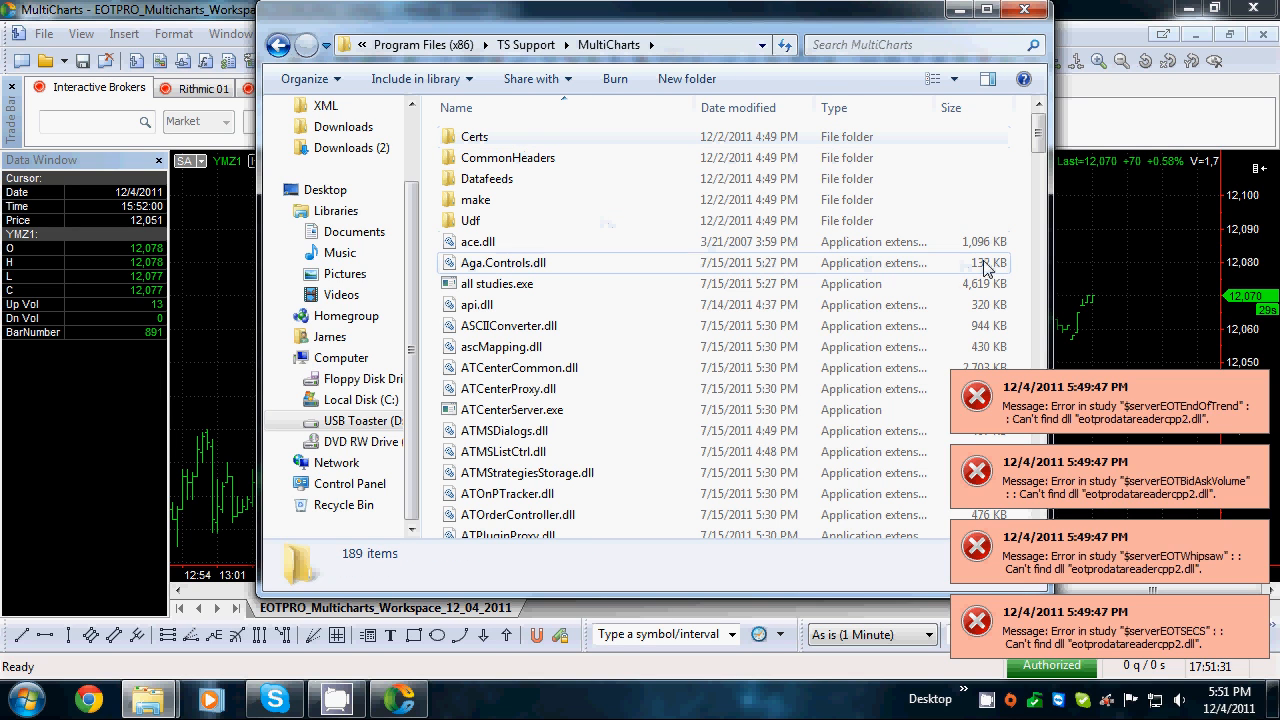
# Paste EOTPRODataReaderCPP2.dll into the D: drive's MultiCharts folder and close the Explorer window.
pyautogui.rightClick(436, 255)
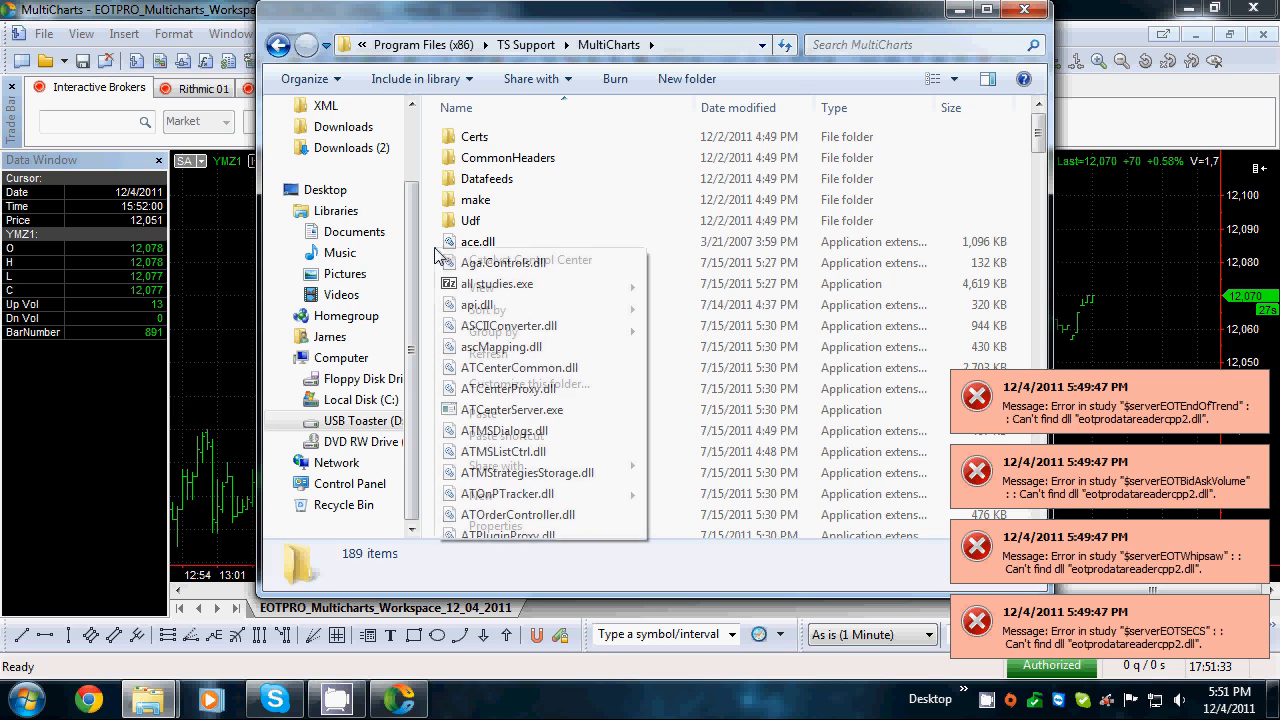
pyautogui.click(480, 413)
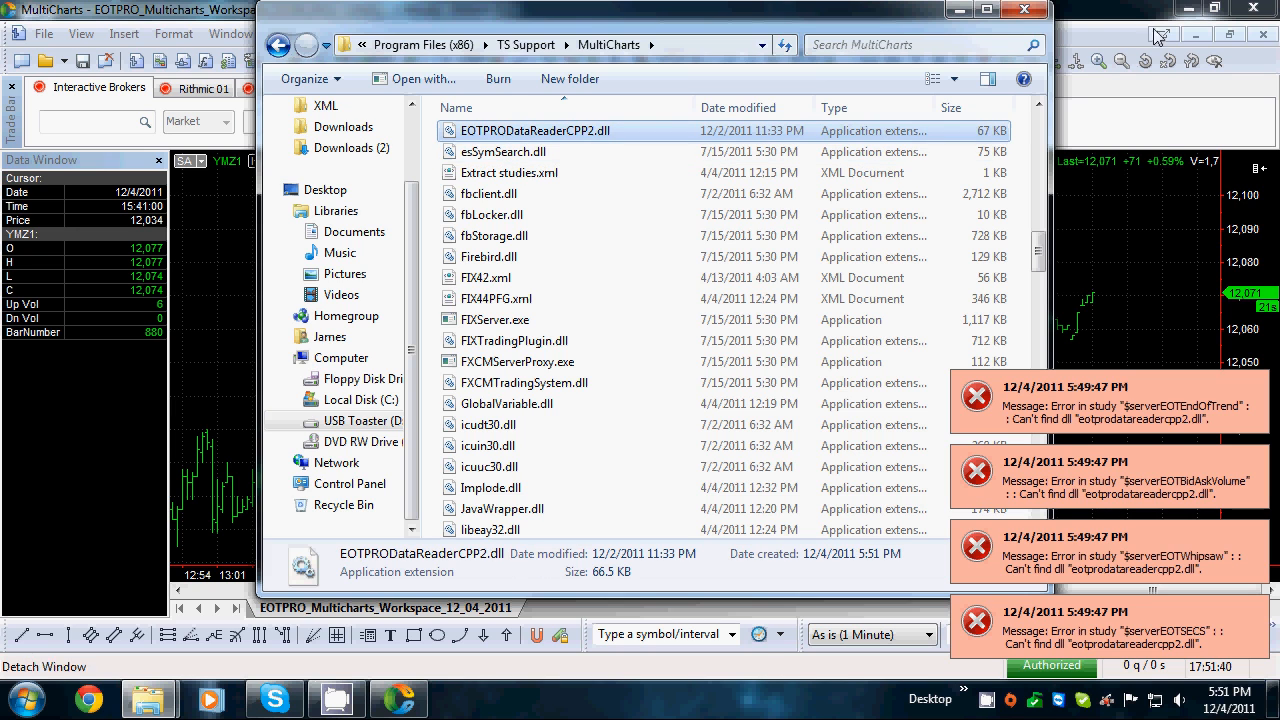
pyautogui.click(1038, 12)
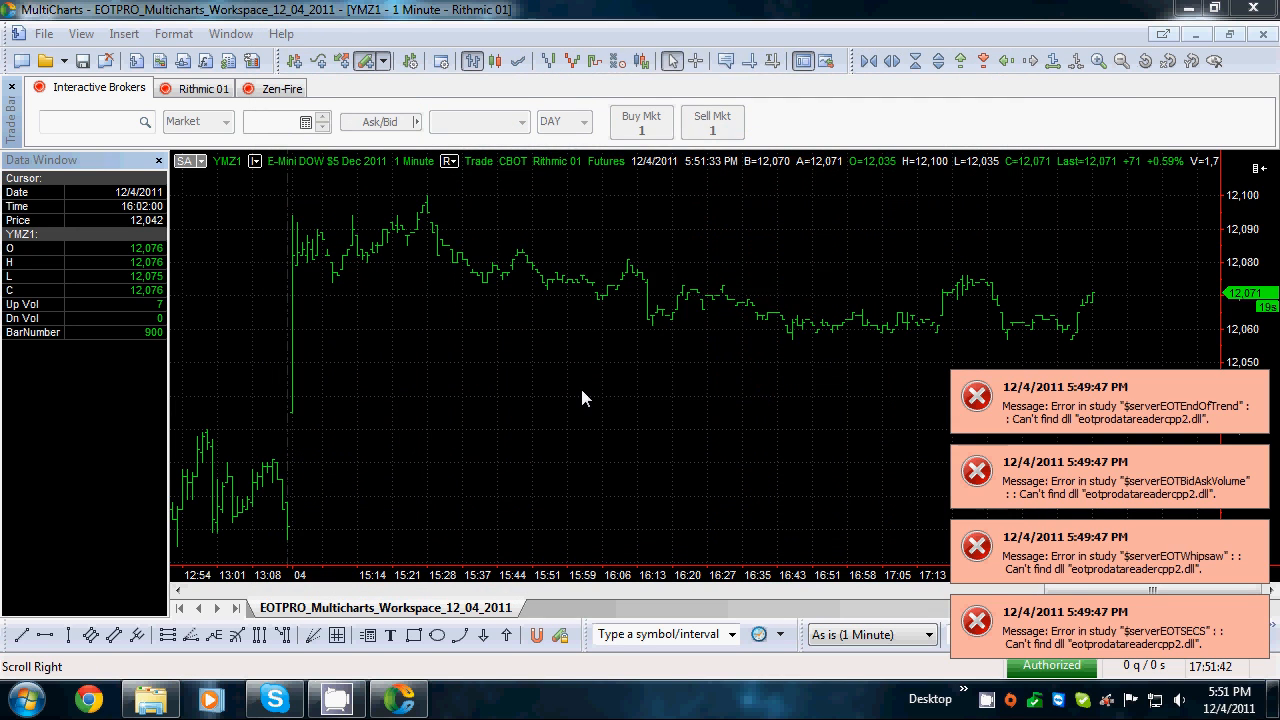
# Bring up the formatting and study commands for the YMZ1 chart.
pyautogui.rightClick(581, 389)
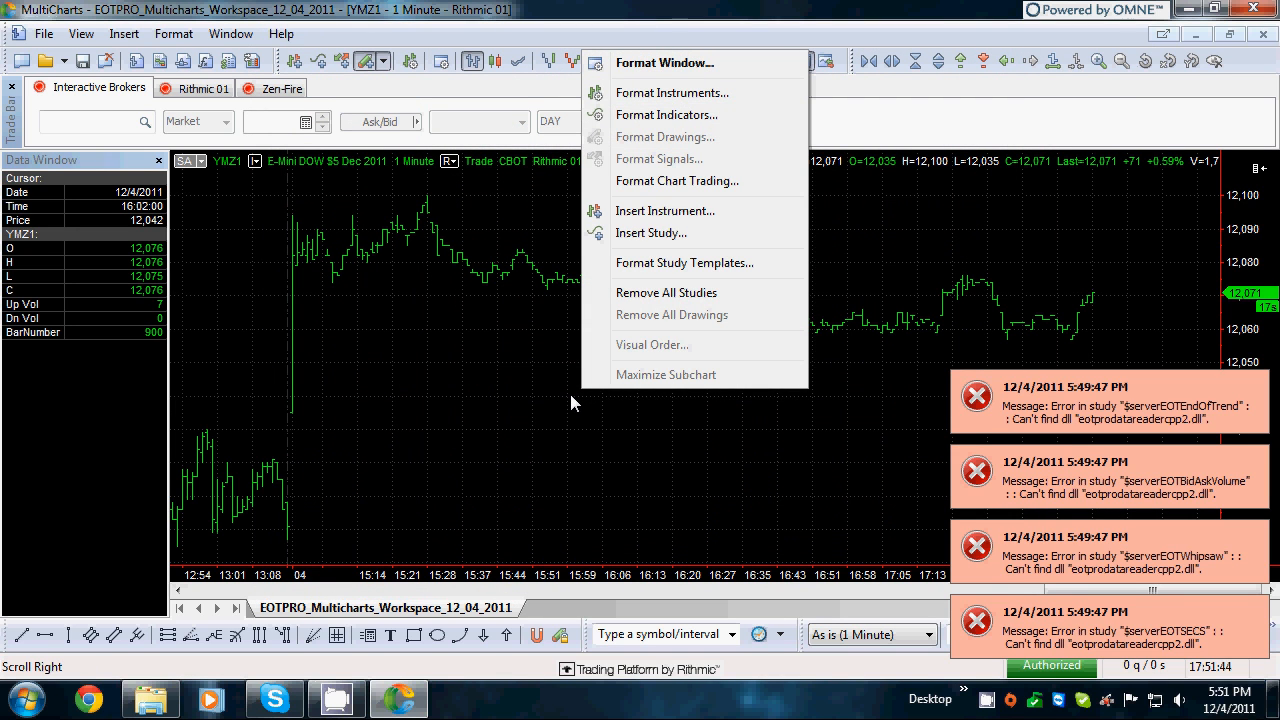